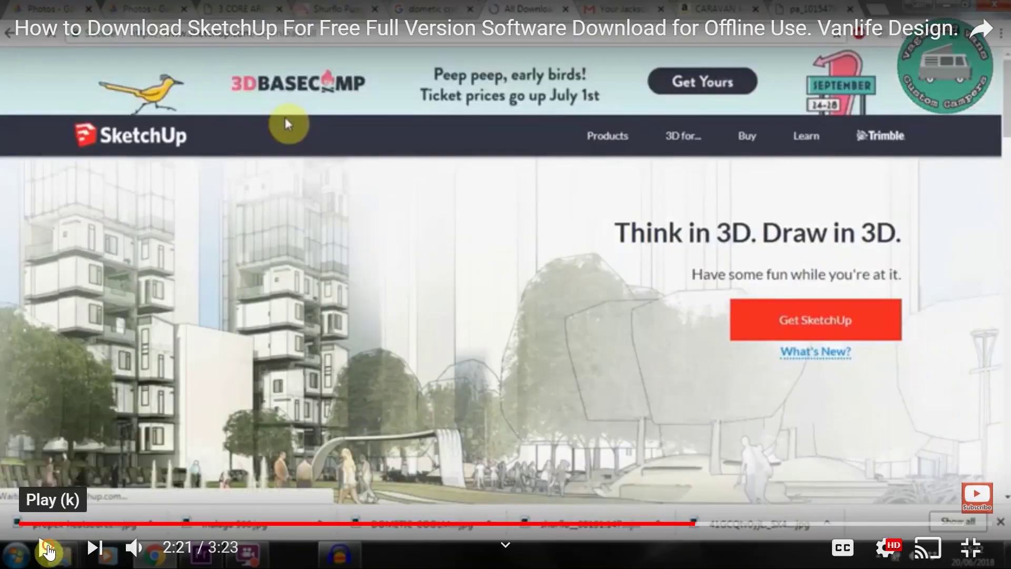
# Step: Resume the YouTube SketchUp download tutorial video
pyautogui.click(47, 548)
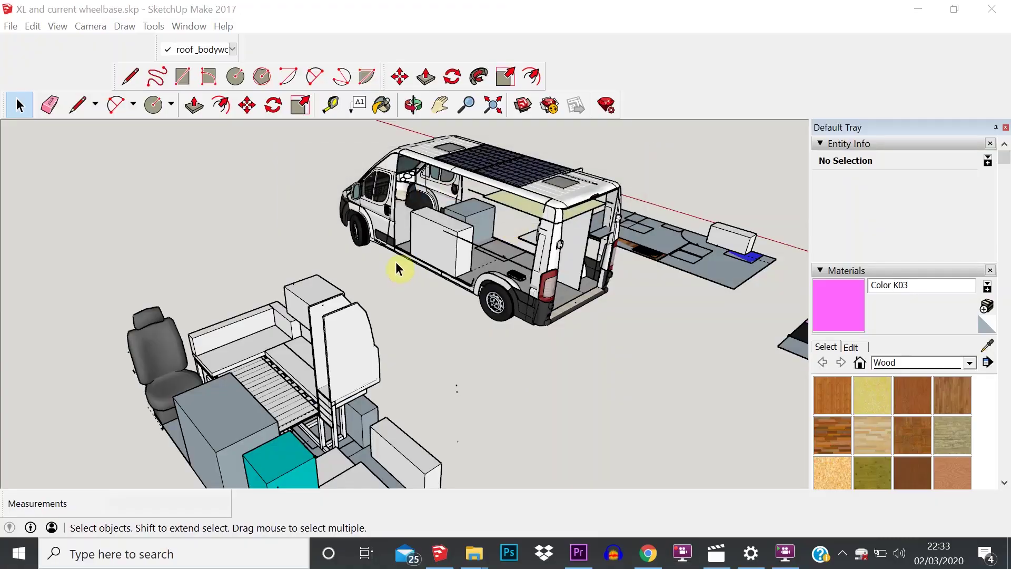
# Step: Orbit and zoom around the XL van layout model to see it from the side and front
pyautogui.moveTo(397, 266)
pyautogui.mouseDown(button='middle')
pyautogui.moveTo(436, 266)
pyautogui.moveTo(469, 331)
pyautogui.mouseUp(button='middle')
pyautogui.scroll(-4, 442, 161)
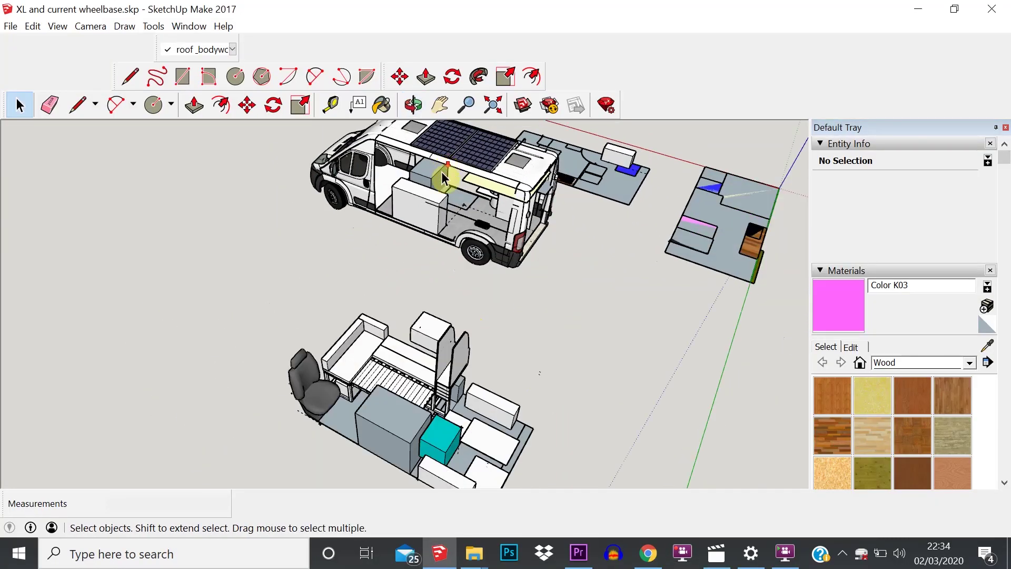
pyautogui.scroll(4, 441, 136)
pyautogui.moveTo(442, 136); pyautogui.dragTo(403, 301, button='middle')
pyautogui.scroll(-2, 402, 302)
pyautogui.scroll(-5, 343, 304)
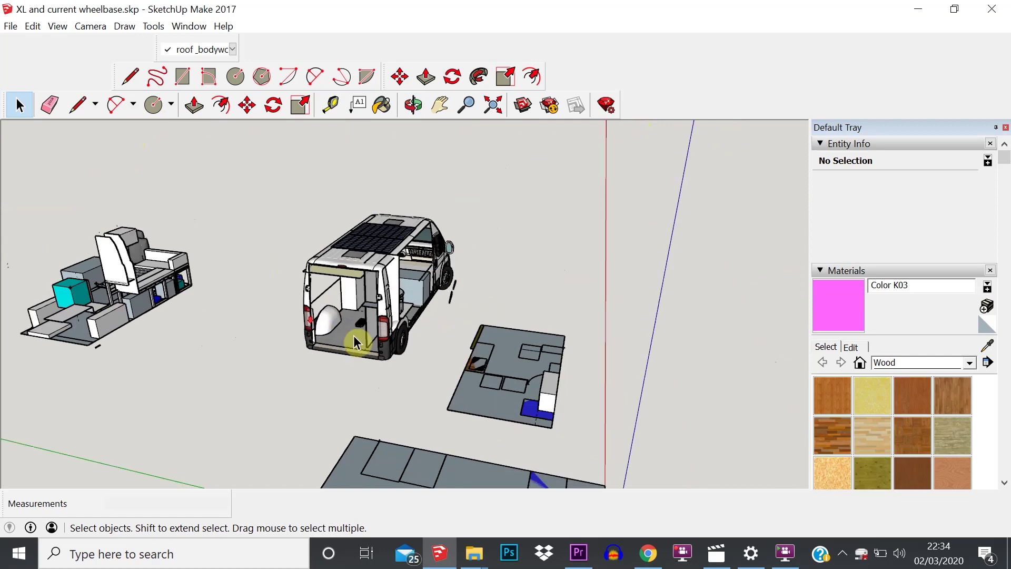
pyautogui.moveTo(368, 357); pyautogui.dragTo(665, 339, button='middle')
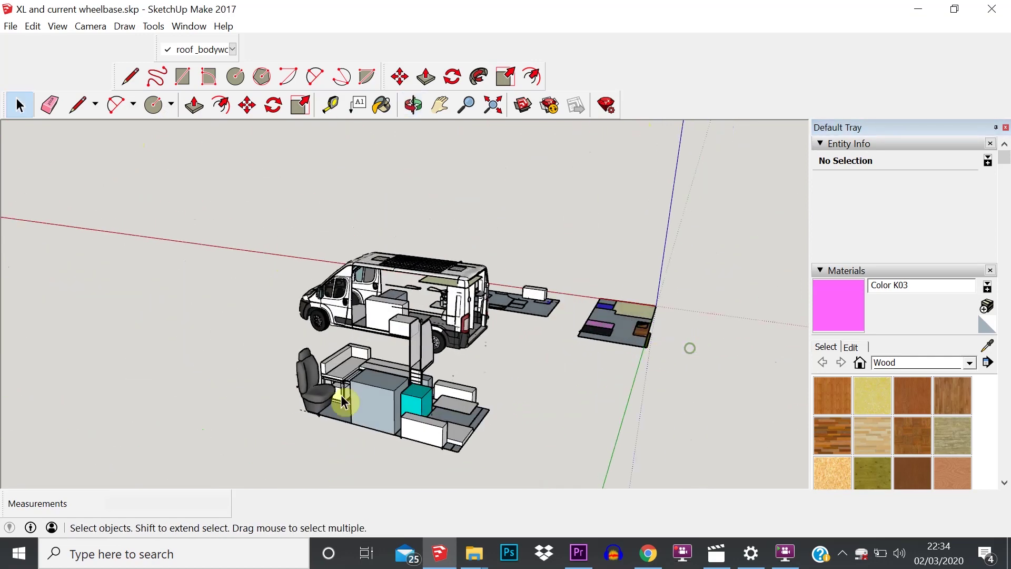
pyautogui.scroll(6, 410, 387)
pyautogui.moveTo(380, 379); pyautogui.dragTo(328, 342, button='middle')
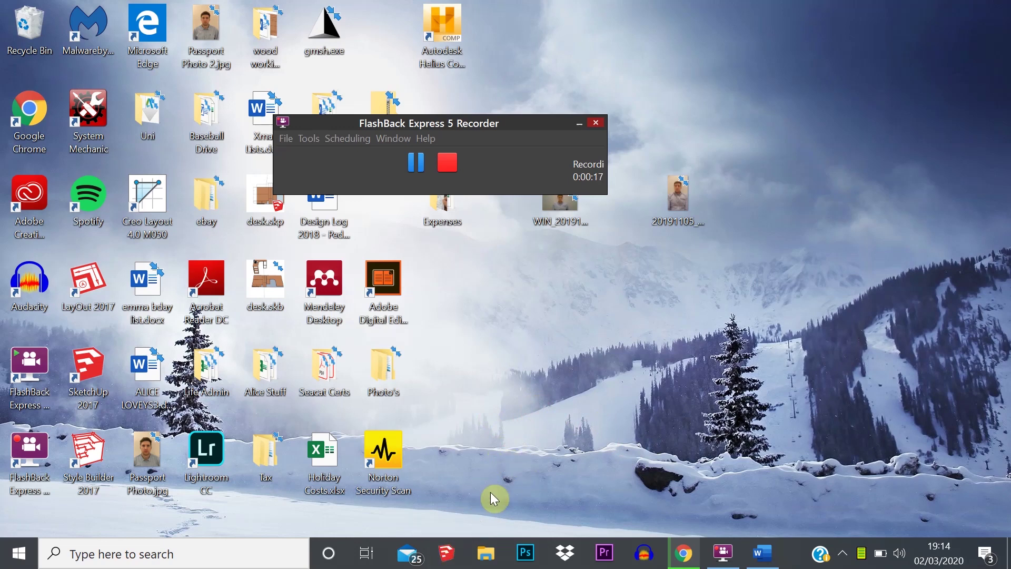
# Step: Launch SketchUp, start a new model from the welcome screen, and minimize the recorder
pyautogui.click(445, 558)
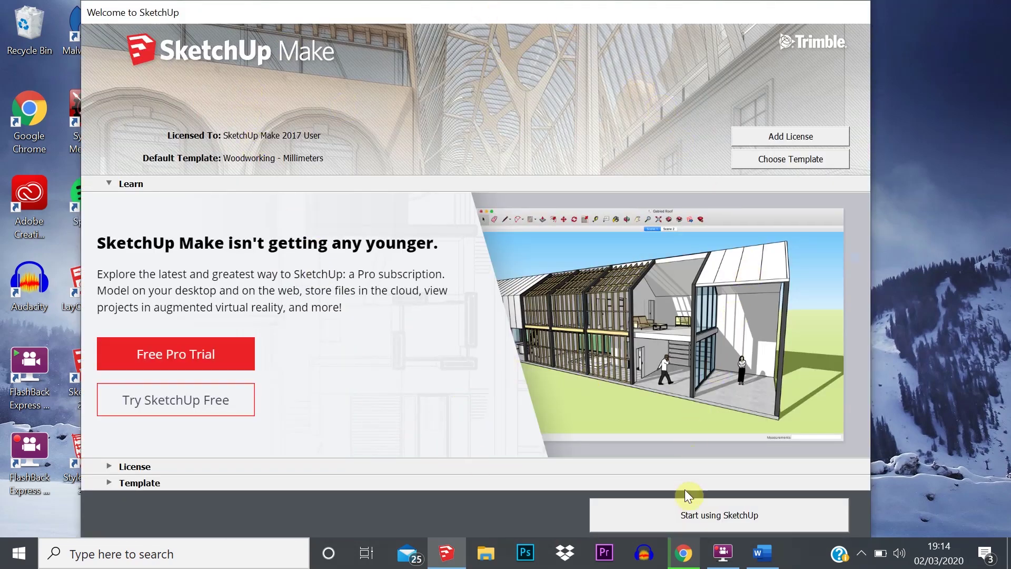
pyautogui.click(690, 512)
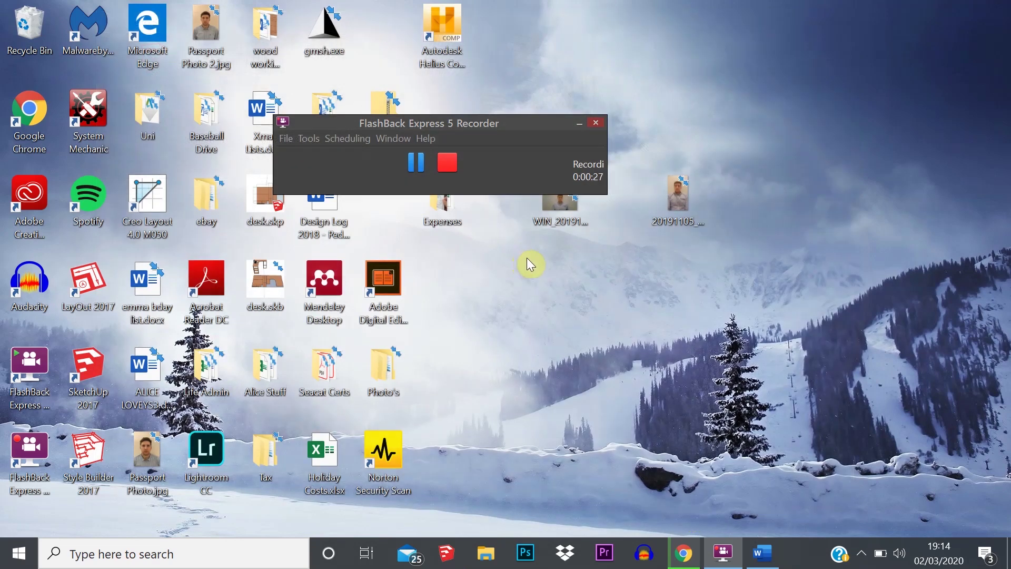
pyautogui.click(579, 123)
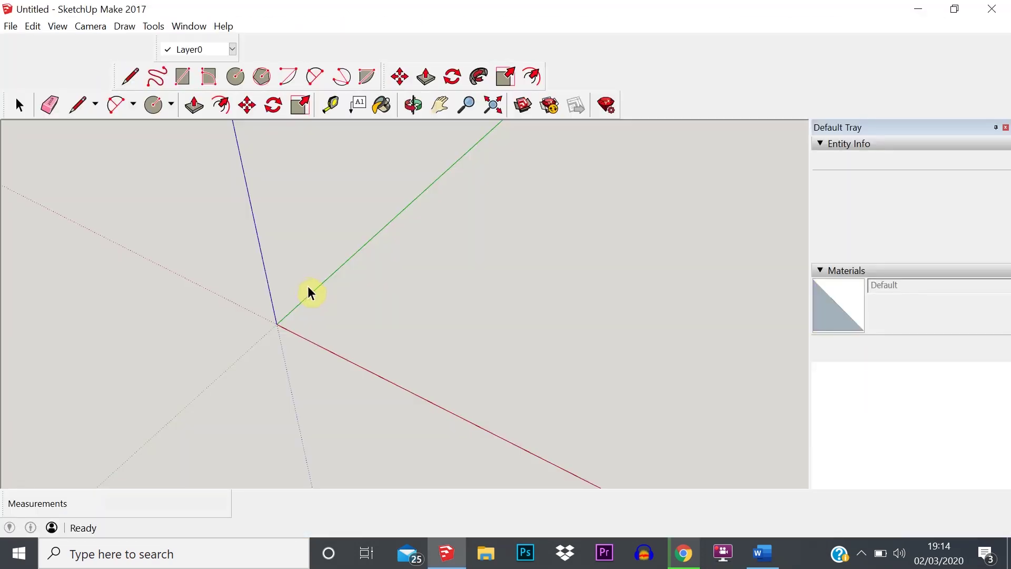
pyautogui.scroll(-2, 321, 286)
pyautogui.moveTo(319, 266)
pyautogui.mouseDown(button='middle')
pyautogui.moveTo(317, 245)
pyautogui.moveTo(325, 261)
pyautogui.mouseUp(button='middle')
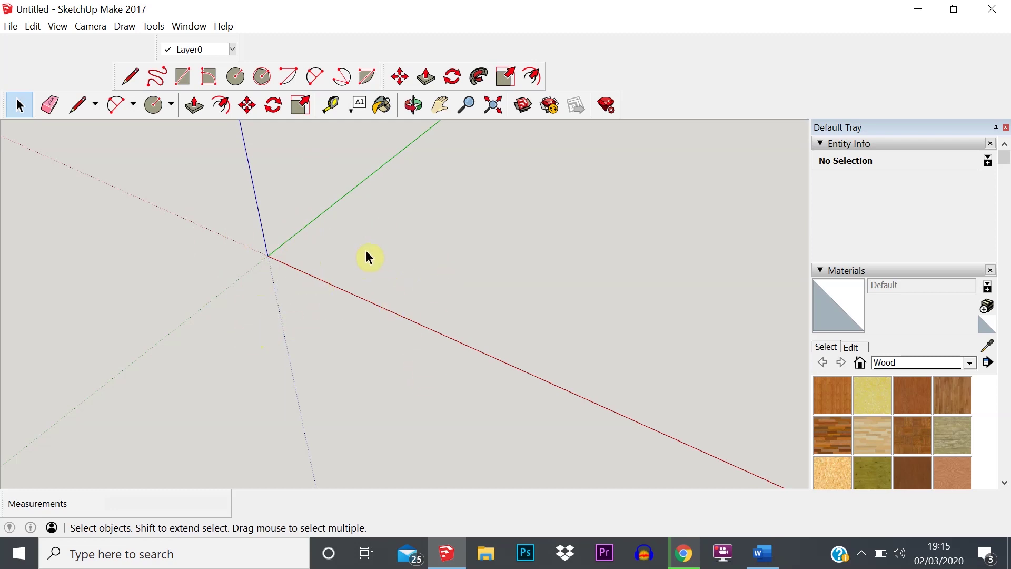
pyautogui.moveTo(360, 265); pyautogui.dragTo(262, 281, button='middle')
pyautogui.scroll(3, 271, 264)
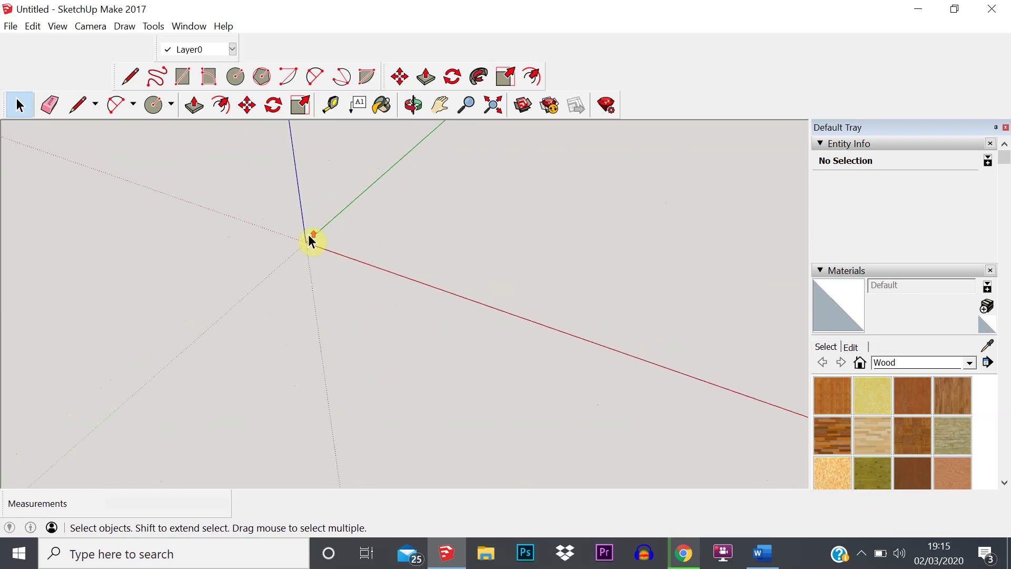
pyautogui.scroll(-1, 312, 241)
pyautogui.scroll(2, 312, 243)
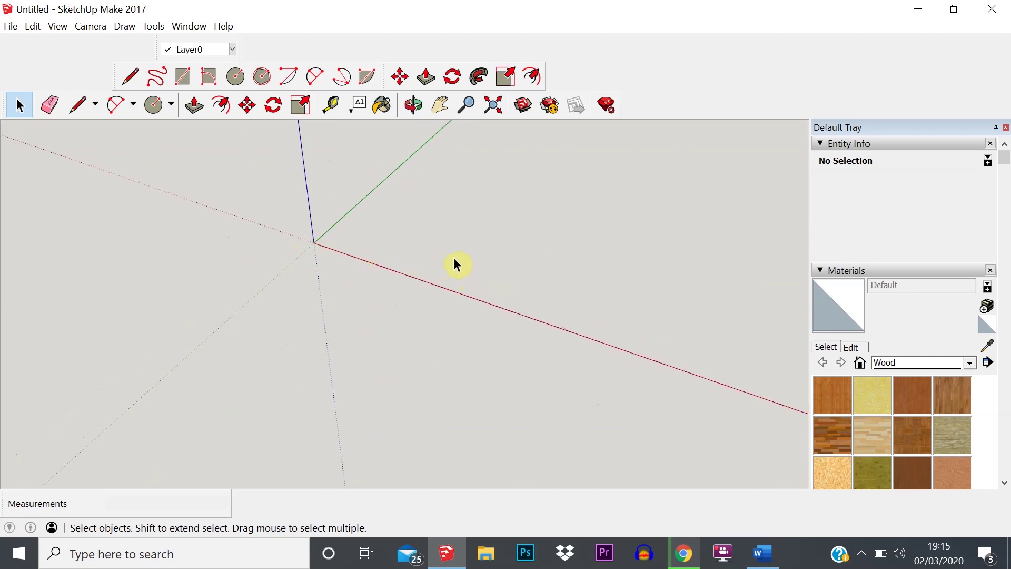
pyautogui.moveTo(456, 265)
pyautogui.mouseDown(button='middle')
pyautogui.moveTo(420, 245)
pyautogui.moveTo(429, 260)
pyautogui.moveTo(485, 257)
pyautogui.moveTo(458, 248)
pyautogui.moveTo(510, 255)
pyautogui.moveTo(443, 260)
pyautogui.moveTo(461, 266)
pyautogui.mouseUp(button='middle')
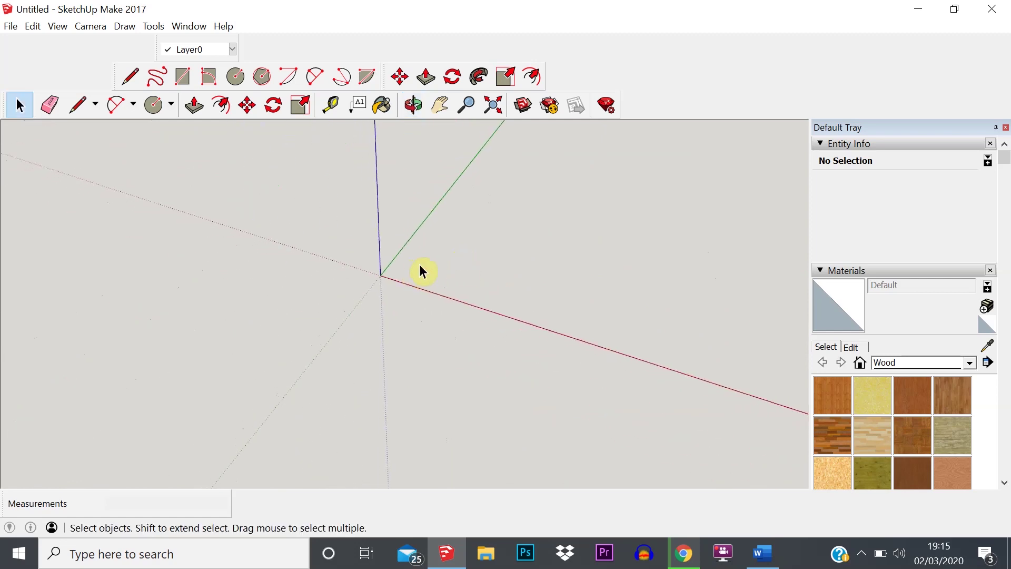
# Step: Open van design mark 2.skp from the Desktop\Van\Designs folder
pyautogui.click(9, 27)
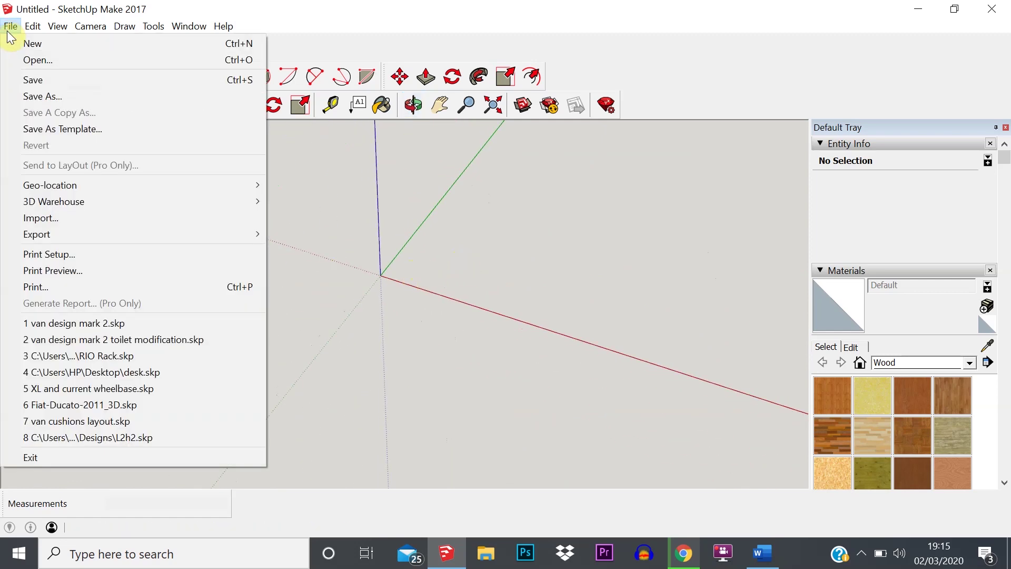
pyautogui.click(21, 61)
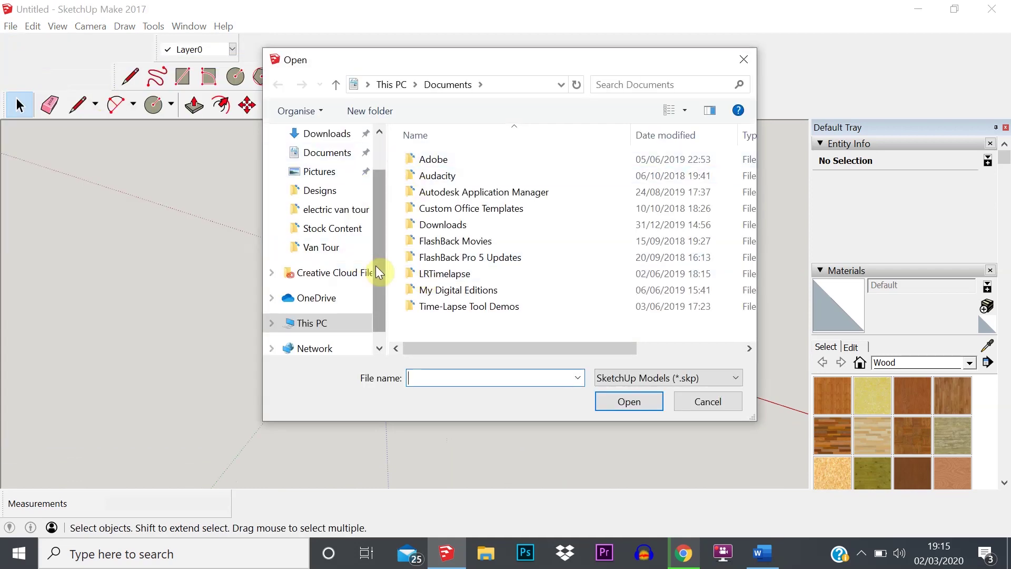
pyautogui.moveTo(375, 266); pyautogui.dragTo(381, 232)
pyautogui.click(337, 244)
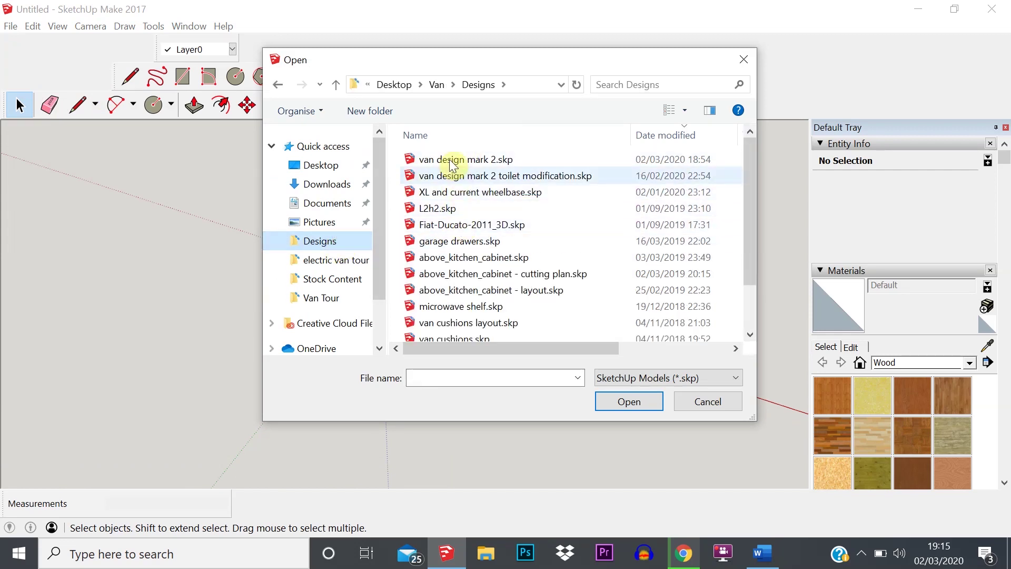
pyautogui.click(452, 163)
pyautogui.click(624, 400)
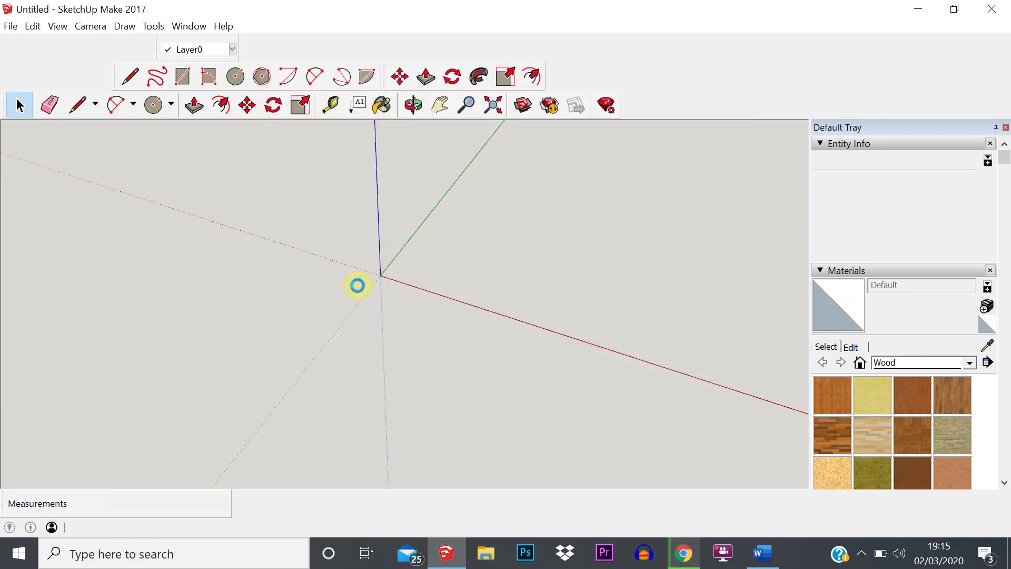
# Step: Orbit and zoom around the van design mark 2 layout to view it from several sides
pyautogui.moveTo(419, 293); pyautogui.dragTo(458, 368, button='middle')
pyautogui.moveTo(693, 323); pyautogui.dragTo(578, 338, button='middle')
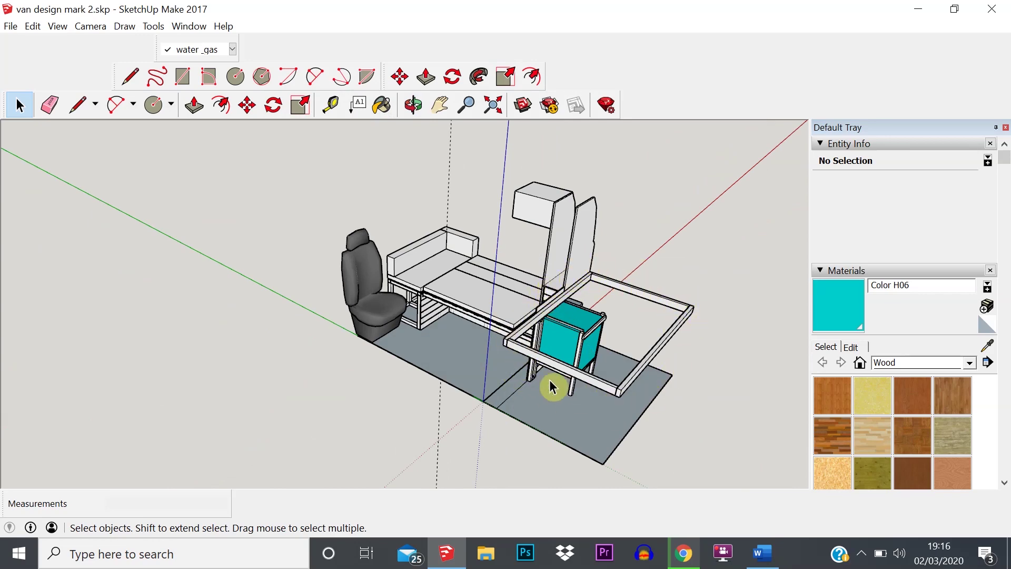
pyautogui.moveTo(545, 365); pyautogui.dragTo(519, 289, button='middle')
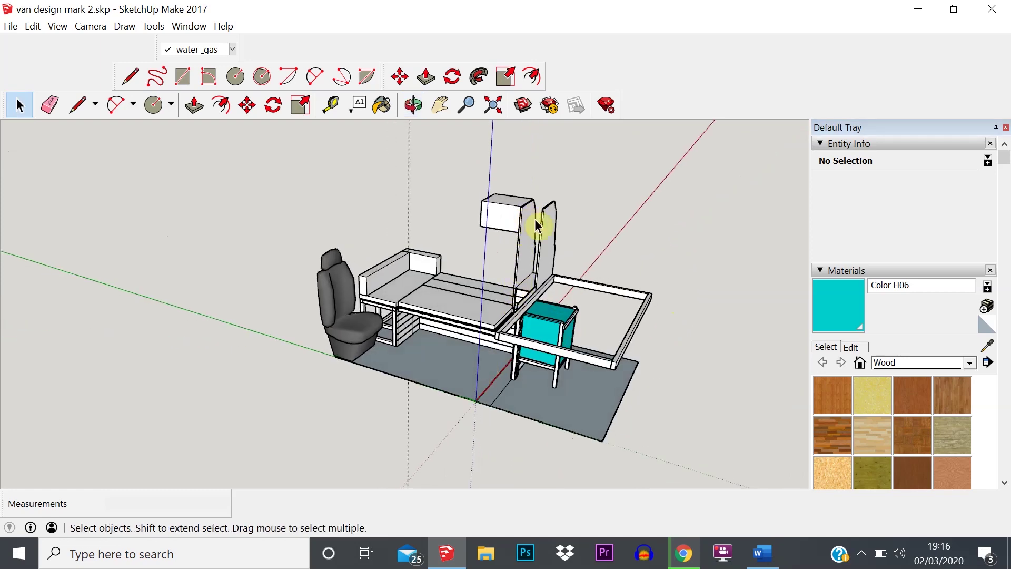
pyautogui.moveTo(526, 248); pyautogui.dragTo(670, 235, button='middle')
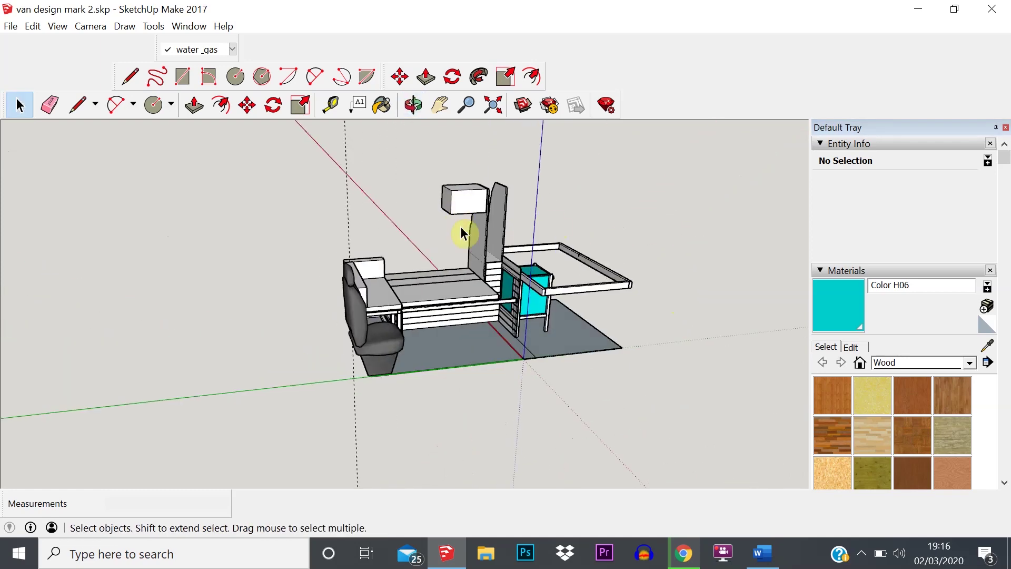
pyautogui.moveTo(429, 350); pyautogui.dragTo(433, 326, button='middle')
pyautogui.moveTo(368, 335); pyautogui.dragTo(440, 327, button='middle')
pyautogui.moveTo(333, 319); pyautogui.dragTo(415, 372, button='middle')
pyautogui.scroll(-2, 416, 372)
pyautogui.moveTo(396, 306); pyautogui.dragTo(334, 234, button='middle')
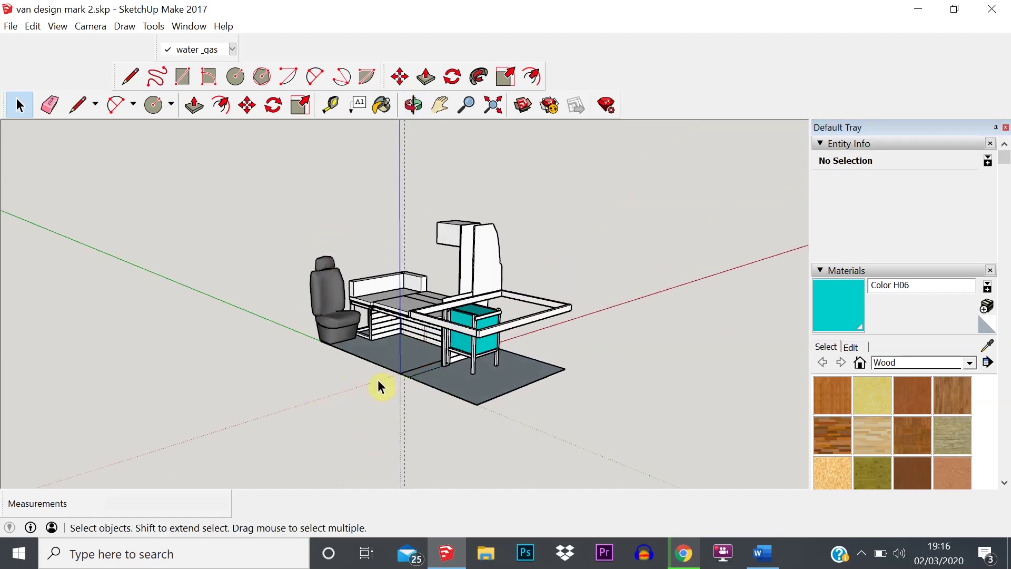
pyautogui.scroll(-1, 323, 372)
pyautogui.scroll(-2, 94, 448)
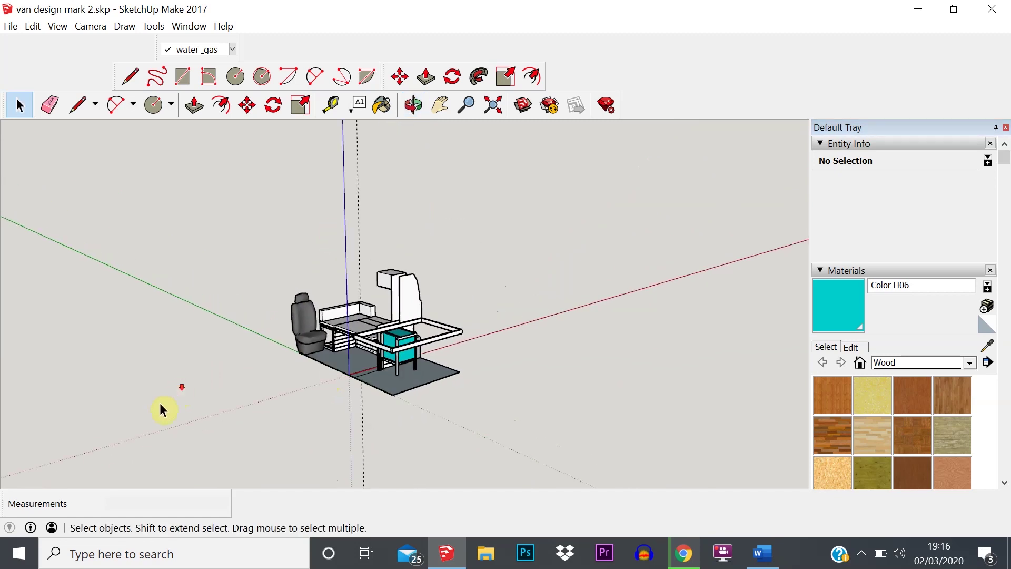
pyautogui.scroll(2, 254, 402)
pyautogui.scroll(3, 118, 368)
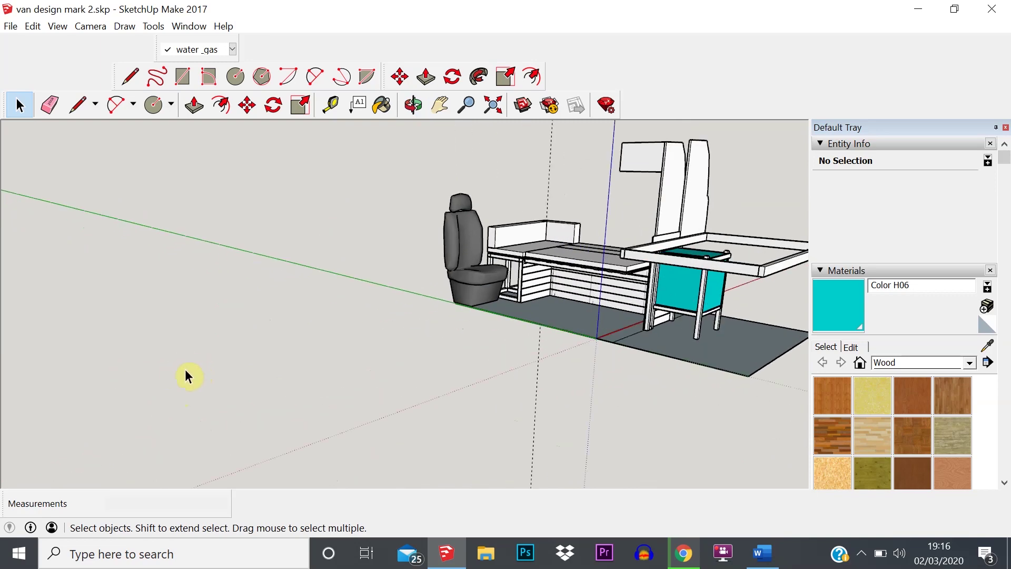
pyautogui.moveTo(484, 316); pyautogui.dragTo(580, 378, button='middle')
pyautogui.scroll(-1, 580, 377)
pyautogui.scroll(-3, 574, 348)
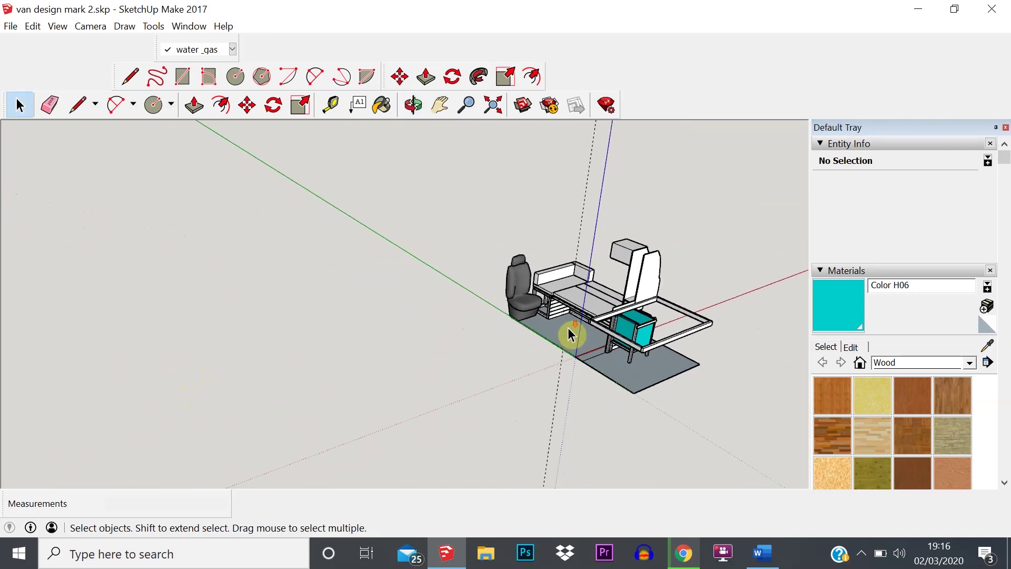
pyautogui.moveTo(567, 327); pyautogui.dragTo(667, 375, button='middle')
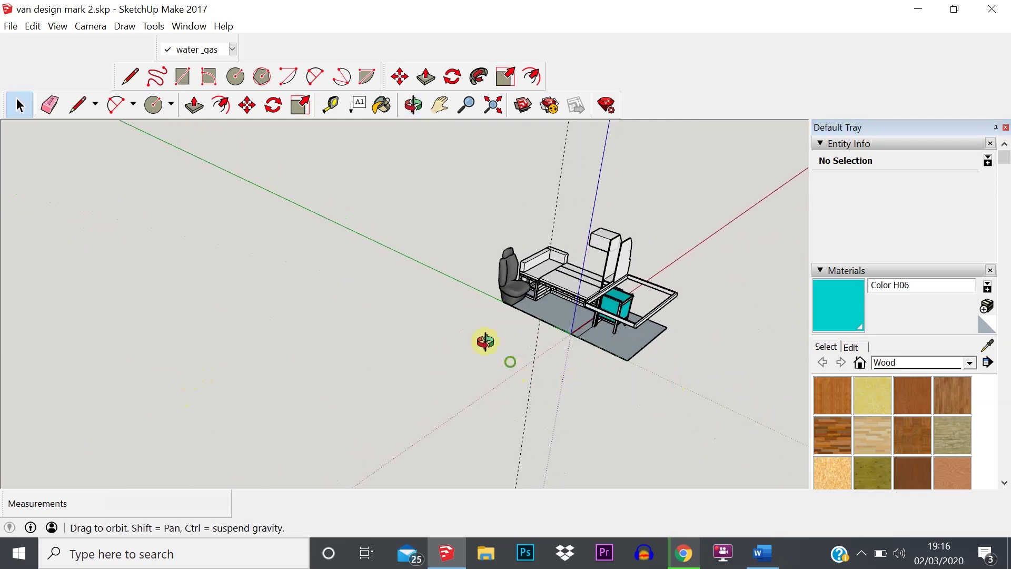
pyautogui.moveTo(483, 340); pyautogui.dragTo(458, 314, button='middle')
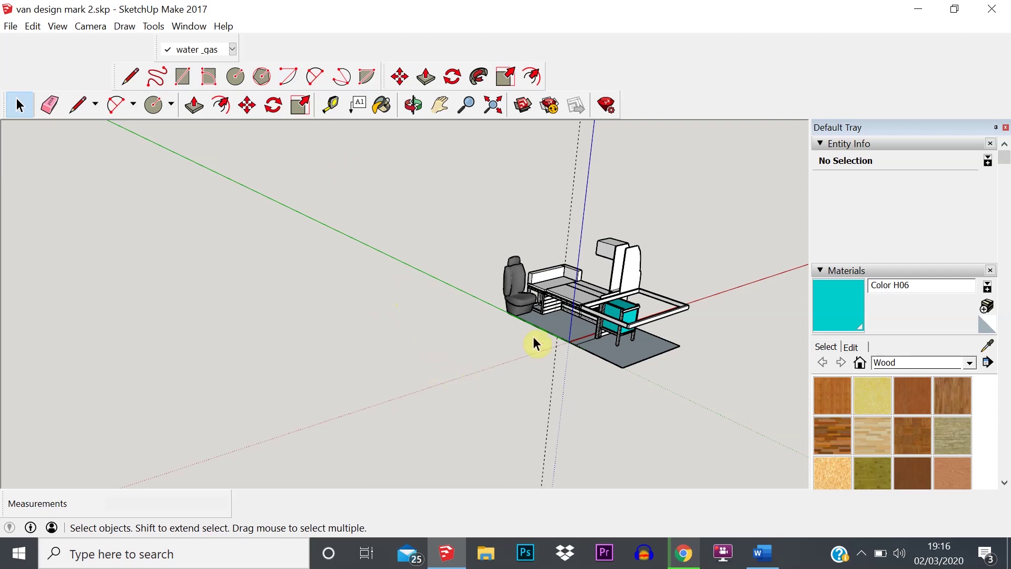
pyautogui.scroll(2, 601, 324)
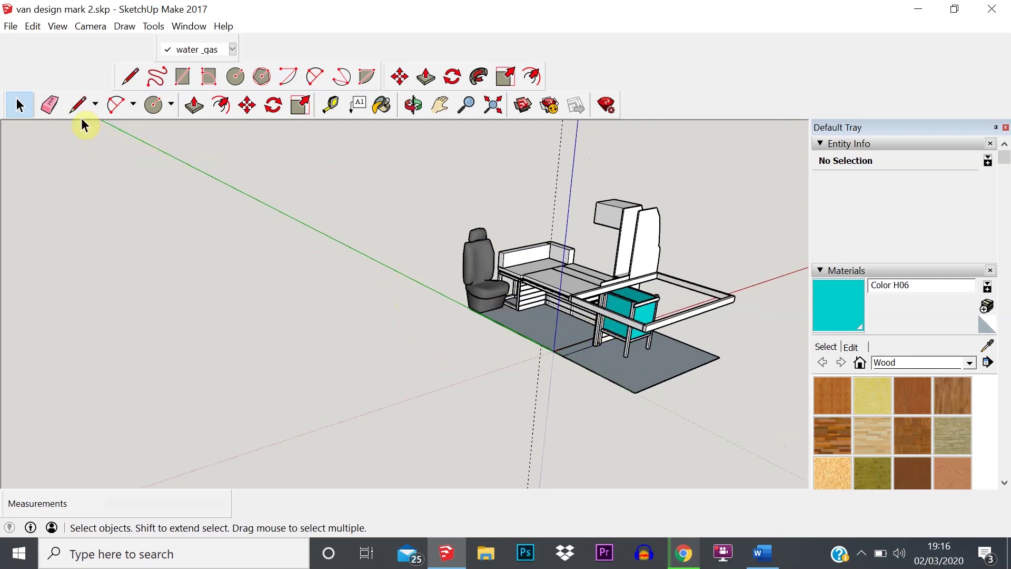
# Step: Start a rectangle on the ground beside the van layout with the Rectangle tool
pyautogui.click(183, 78)
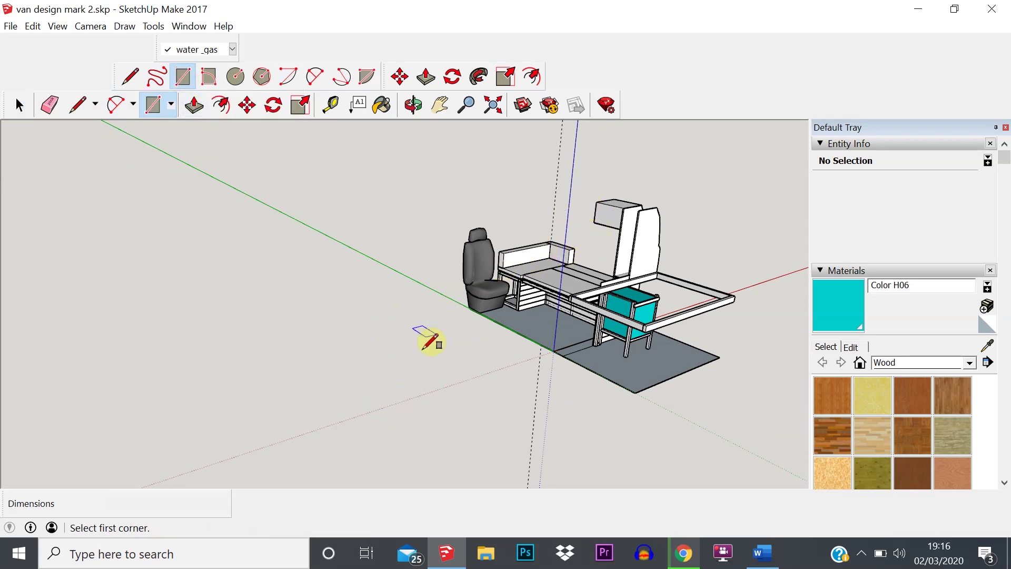
pyautogui.moveTo(421, 361); pyautogui.dragTo(442, 358, button='middle')
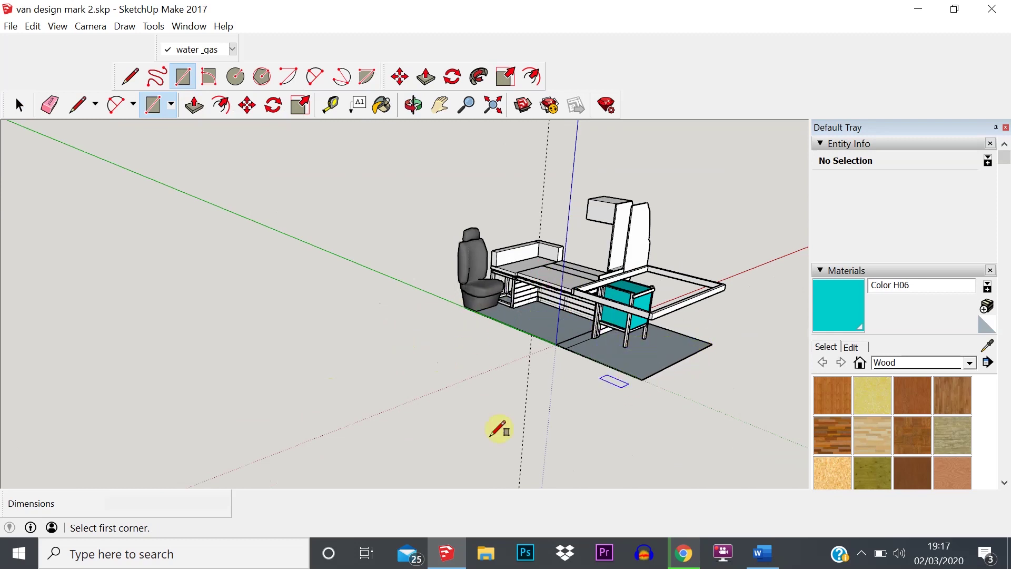
pyautogui.moveTo(434, 373); pyautogui.dragTo(391, 383, button='middle')
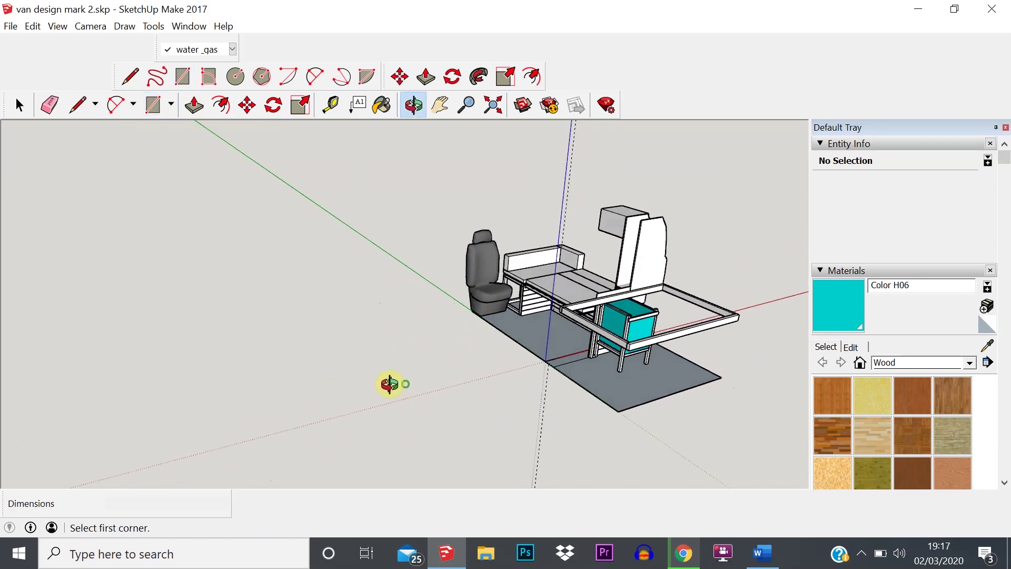
pyautogui.click(361, 326)
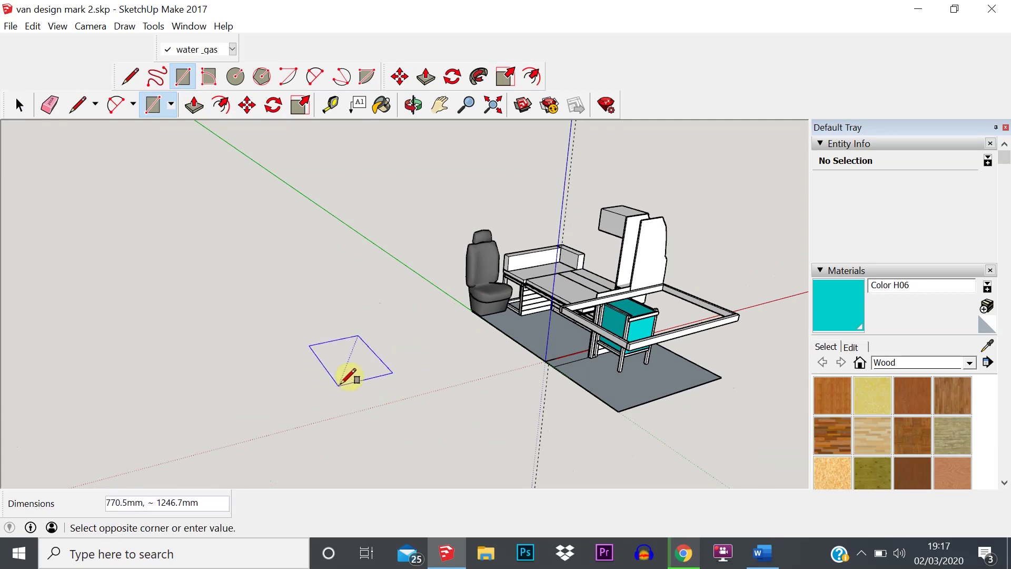
pyautogui.scroll(1, 348, 381)
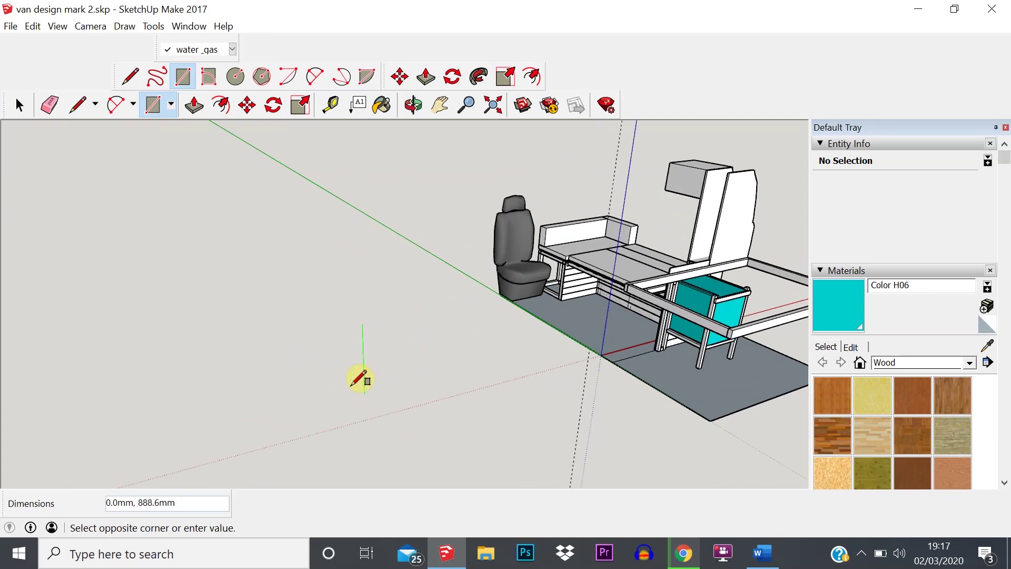
pyautogui.scroll(2, 350, 377)
pyautogui.scroll(-3, 350, 379)
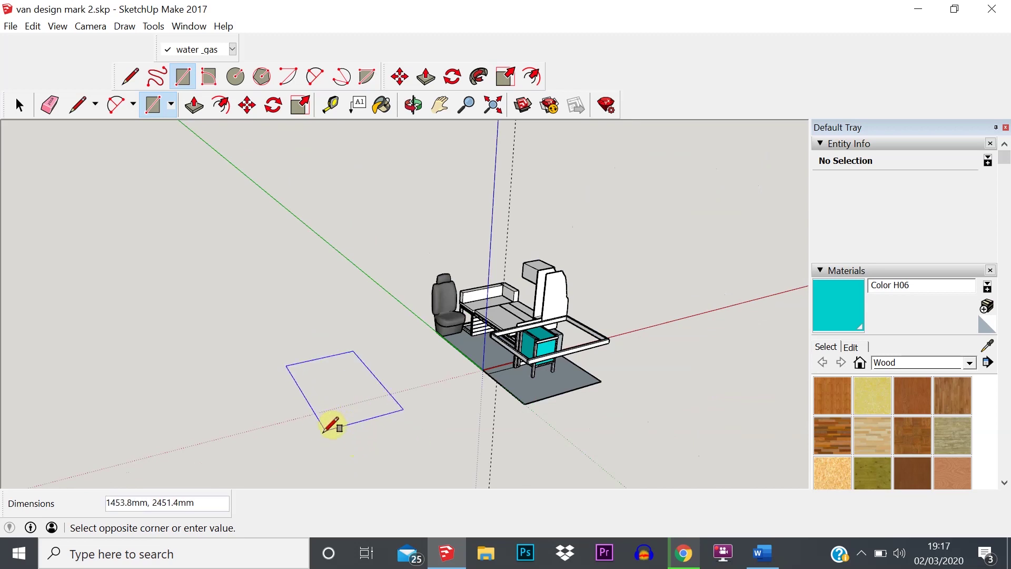
pyautogui.scroll(-1, 322, 437)
pyautogui.scroll(-2, 318, 405)
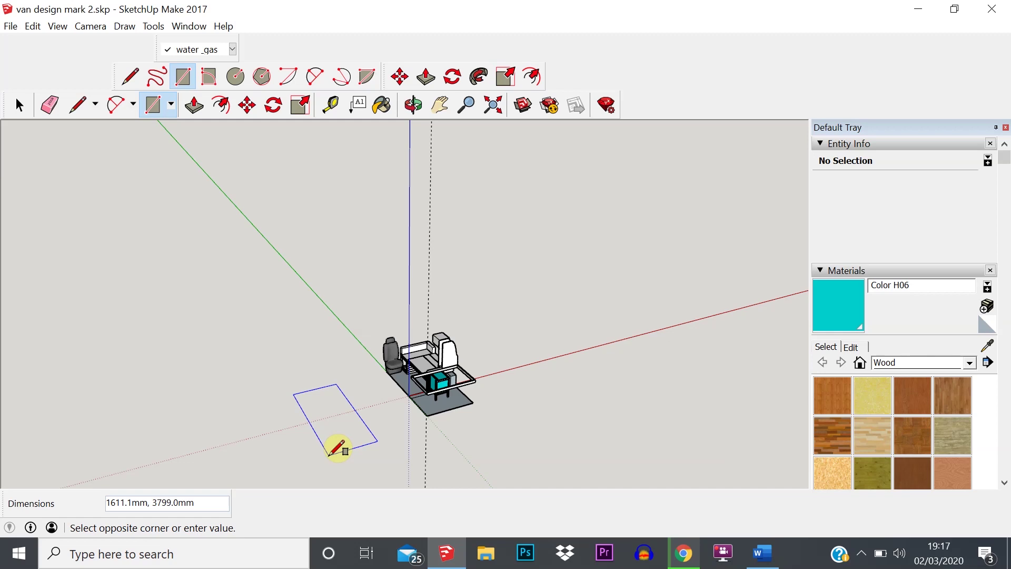
# Step: Finish the rectangle at exactly 1800 by 4000 mm and check it from a low angle
pyautogui.click(328, 454)
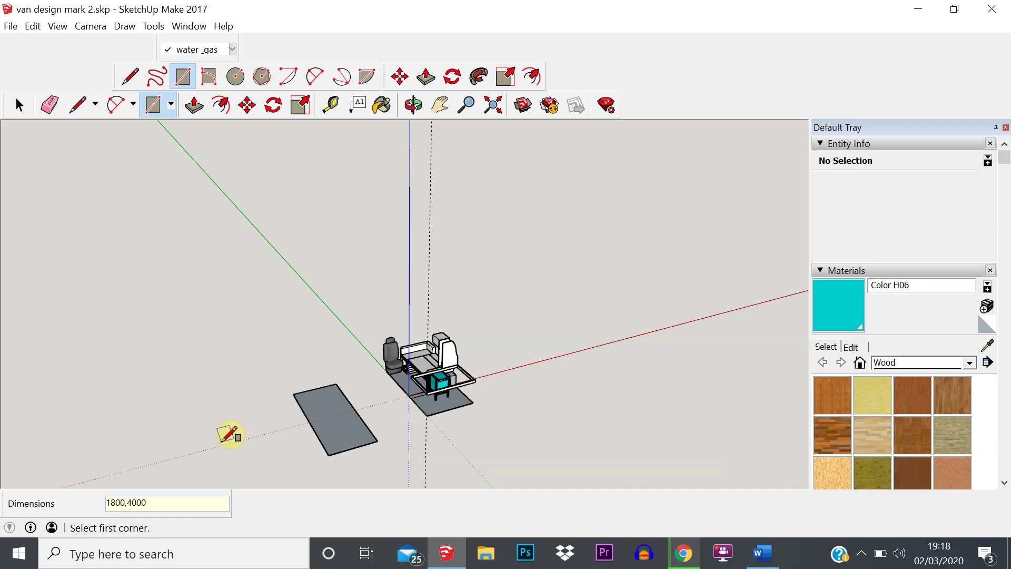
pyautogui.press('Return')
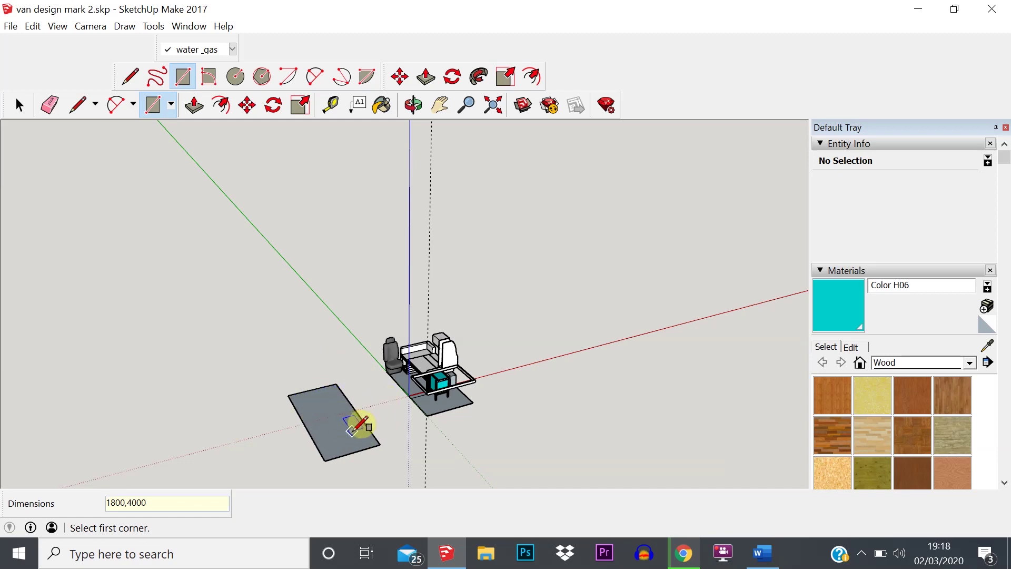
pyautogui.scroll(2, 329, 421)
pyautogui.scroll(1, 327, 429)
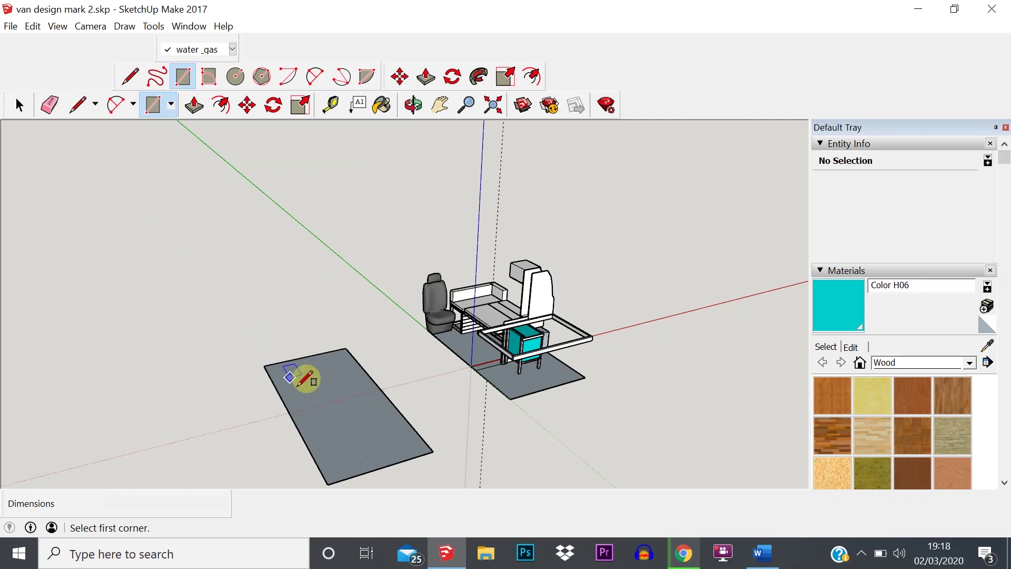
pyautogui.scroll(-2, 376, 452)
pyautogui.moveTo(355, 449); pyautogui.dragTo(361, 372, button='middle')
pyautogui.scroll(3, 485, 413)
pyautogui.moveTo(250, 367); pyautogui.dragTo(300, 391, button='middle')
pyautogui.scroll(2, 339, 419)
pyautogui.moveTo(348, 416); pyautogui.dragTo(315, 418, button='middle')
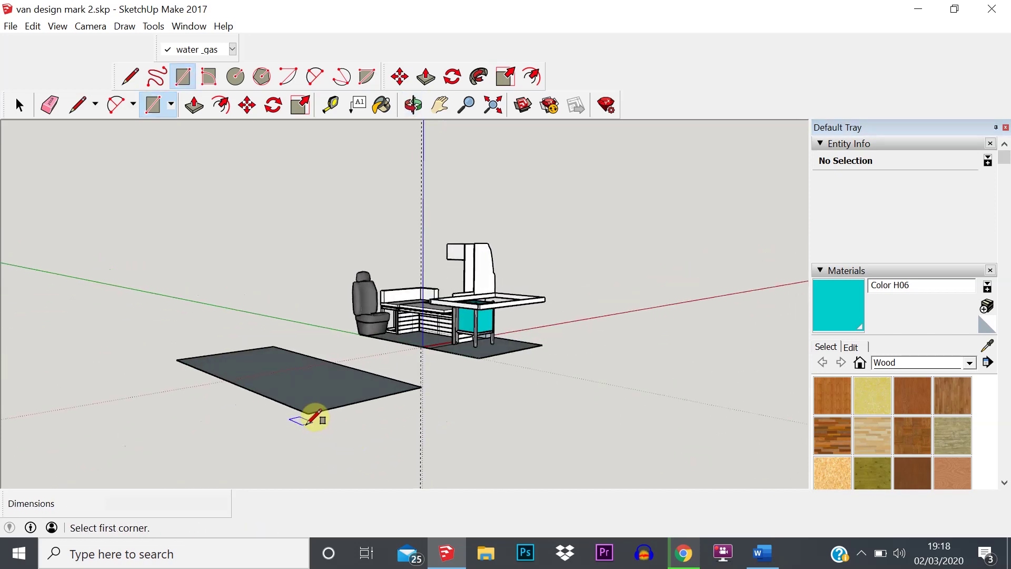
# Step: Push/pull the 1800 by 4000 rectangle up into a 12 mm thick slab
pyautogui.click(195, 107)
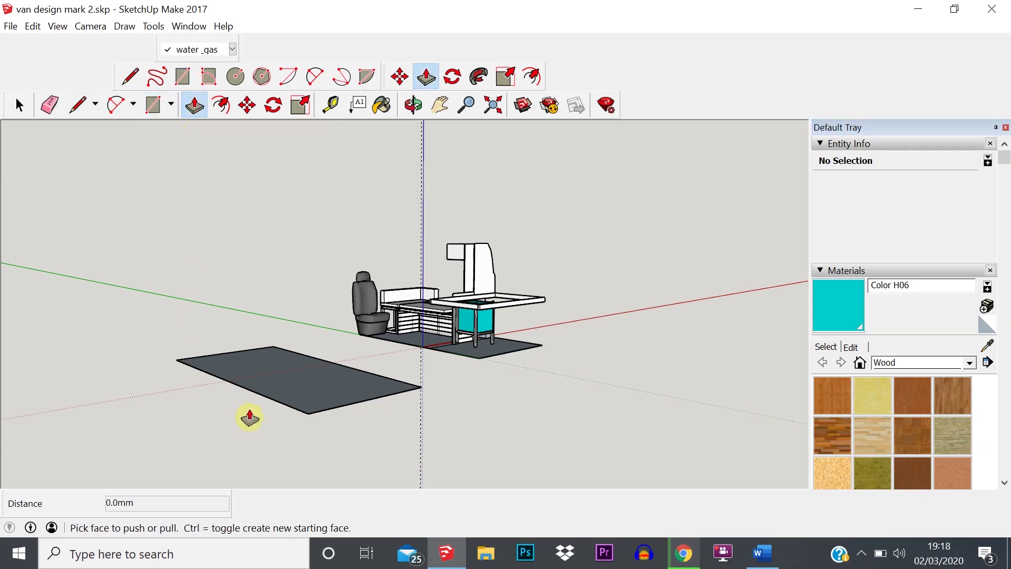
pyautogui.click(284, 376)
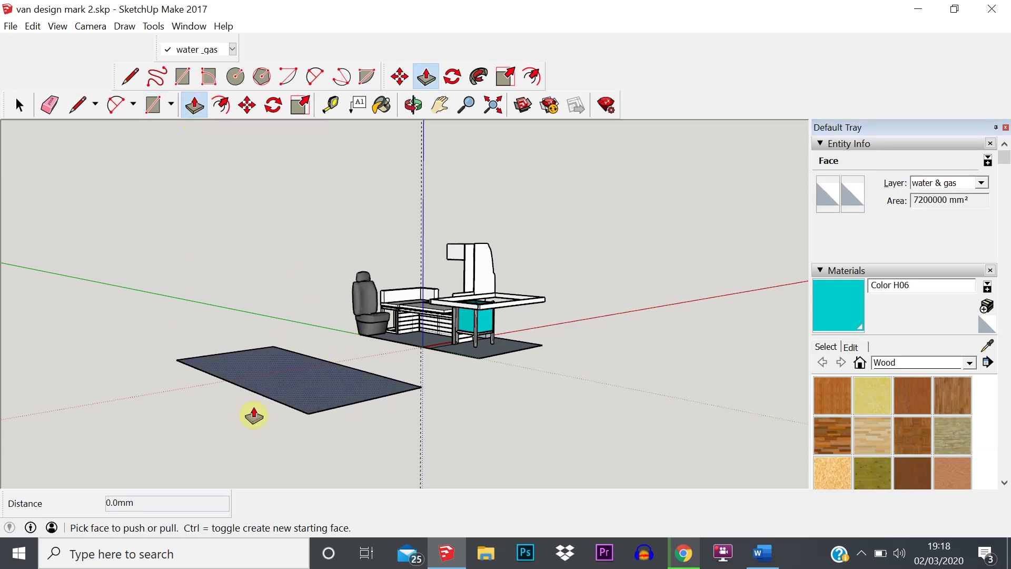
pyautogui.moveTo(304, 389)
pyautogui.mouseDown(button='middle')
pyautogui.moveTo(255, 394)
pyautogui.moveTo(284, 409)
pyautogui.moveTo(300, 386)
pyautogui.mouseUp(button='middle')
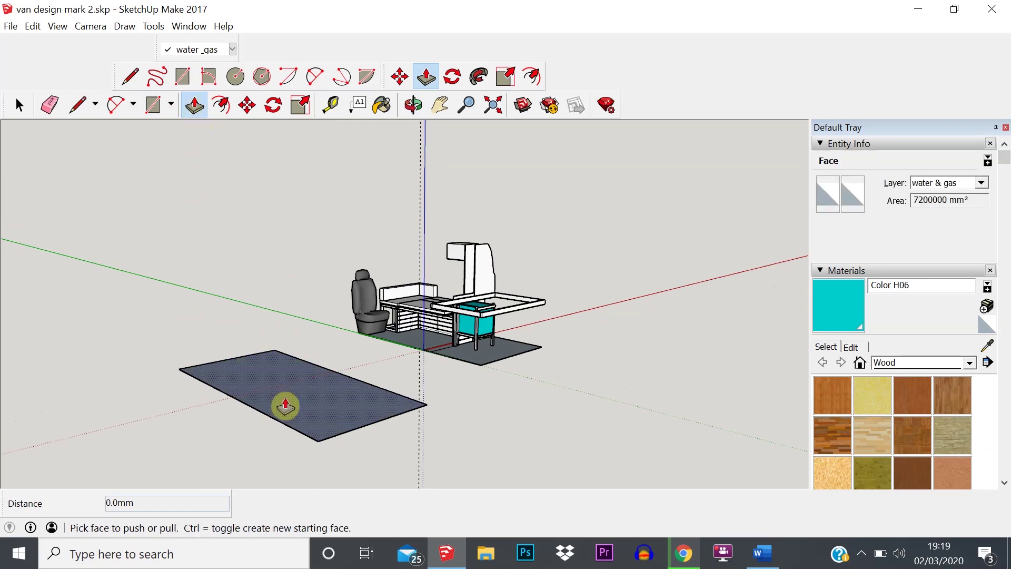
pyautogui.moveTo(285, 405); pyautogui.dragTo(310, 403)
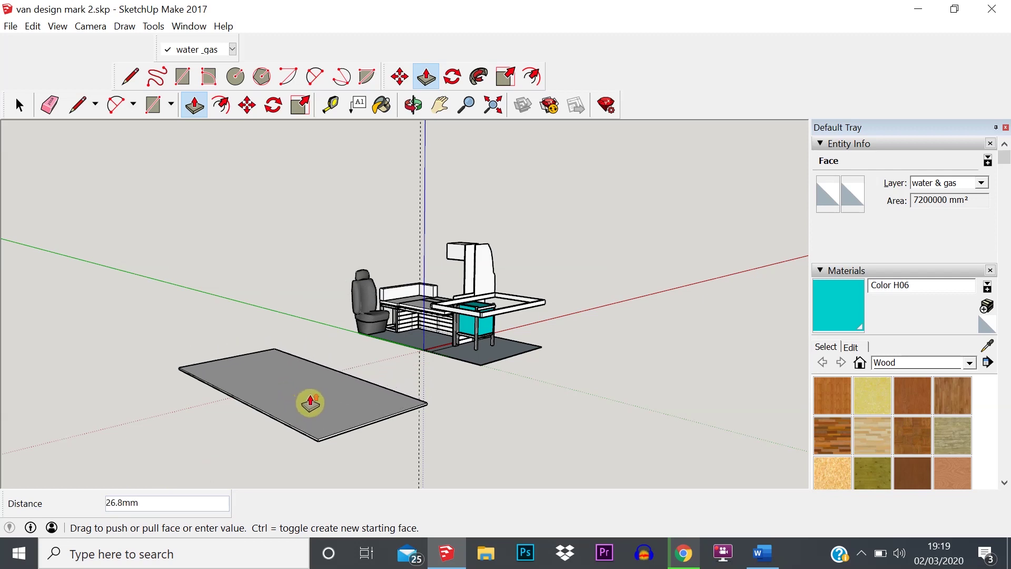
pyautogui.scroll(2, 311, 403)
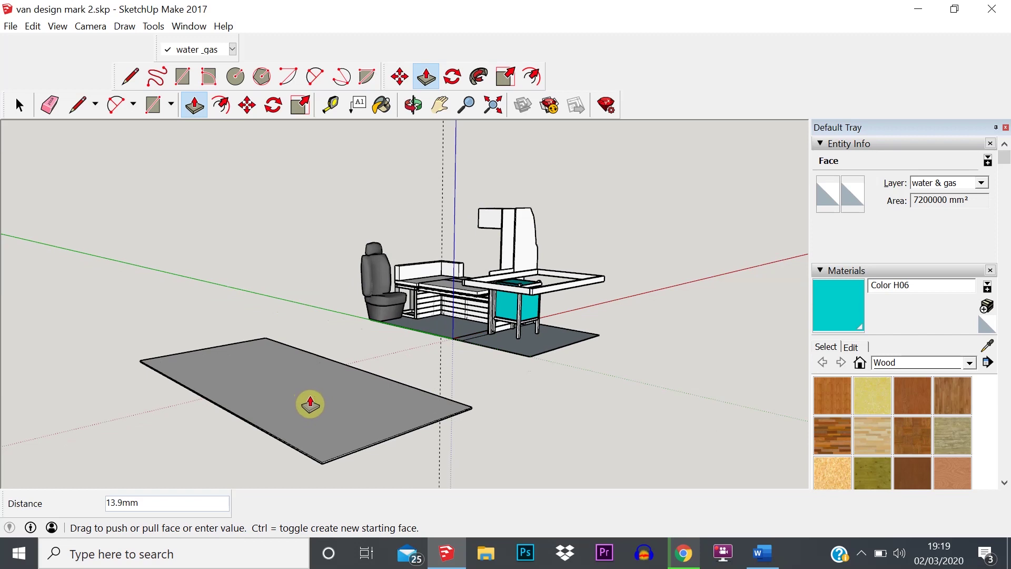
pyautogui.moveTo(310, 404); pyautogui.dragTo(303, 397)
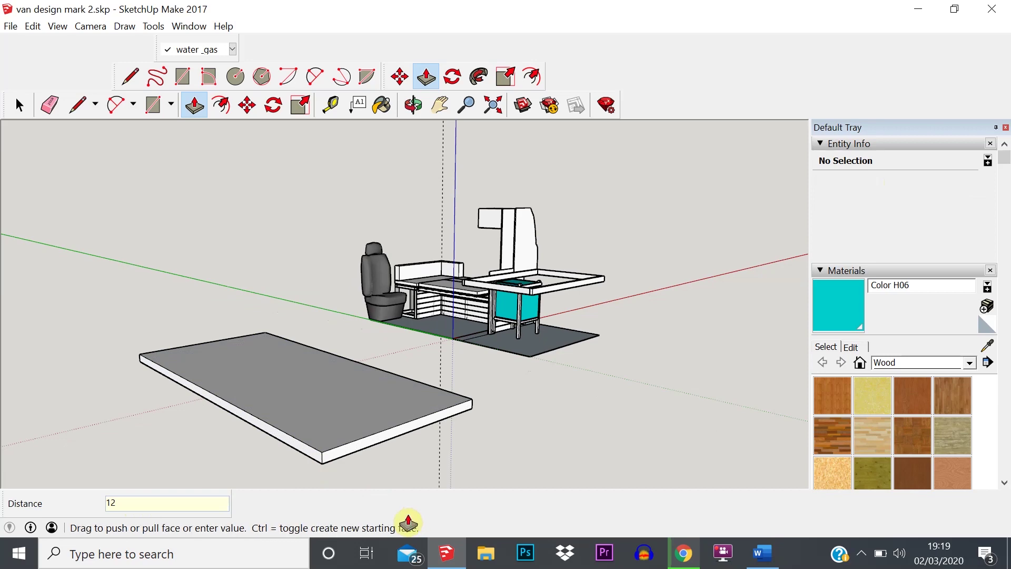
pyautogui.press('Return')
pyautogui.scroll(5, 320, 471)
pyautogui.scroll(-6, 277, 397)
pyautogui.moveTo(358, 416)
pyautogui.mouseDown(button='middle')
pyautogui.moveTo(334, 384)
pyautogui.moveTo(280, 397)
pyautogui.moveTo(350, 391)
pyautogui.moveTo(363, 408)
pyautogui.mouseUp(button='middle')
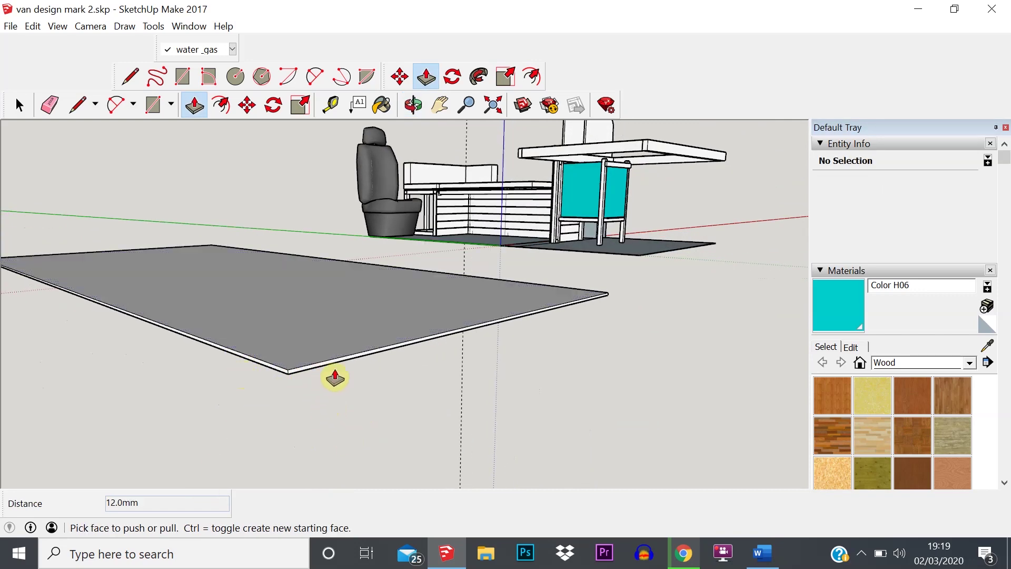
pyautogui.moveTo(412, 384)
pyautogui.mouseDown(button='middle')
pyautogui.moveTo(417, 374)
pyautogui.moveTo(479, 413)
pyautogui.moveTo(487, 363)
pyautogui.moveTo(356, 400)
pyautogui.moveTo(546, 416)
pyautogui.moveTo(633, 398)
pyautogui.moveTo(501, 385)
pyautogui.moveTo(413, 413)
pyautogui.mouseUp(button='middle')
# Step: Deselect the slab and scroll through the Default Tray panels to the Materials Wood library
pyautogui.press('p')
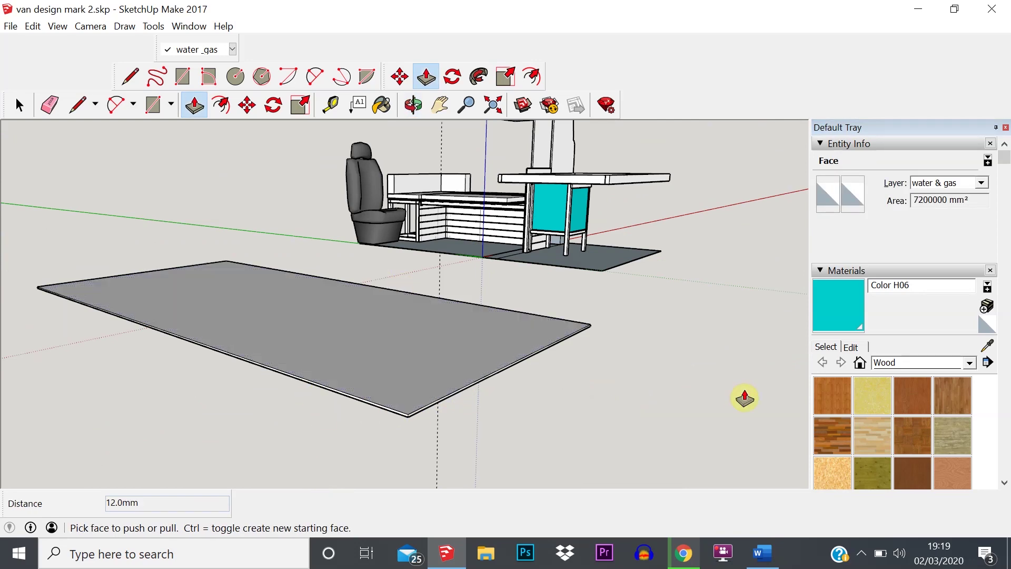
pyautogui.click(389, 348)
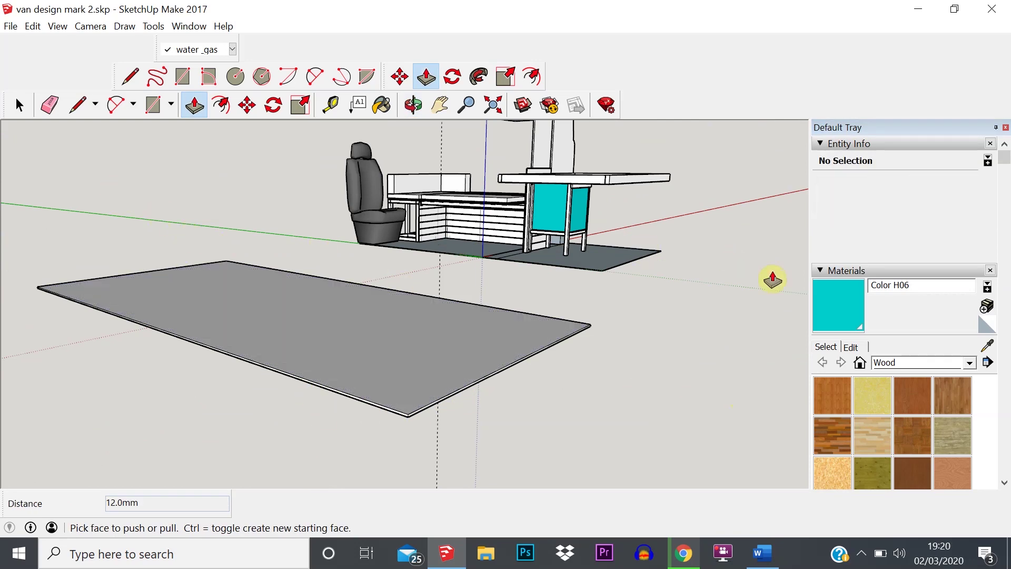
pyautogui.scroll(-3, 914, 340)
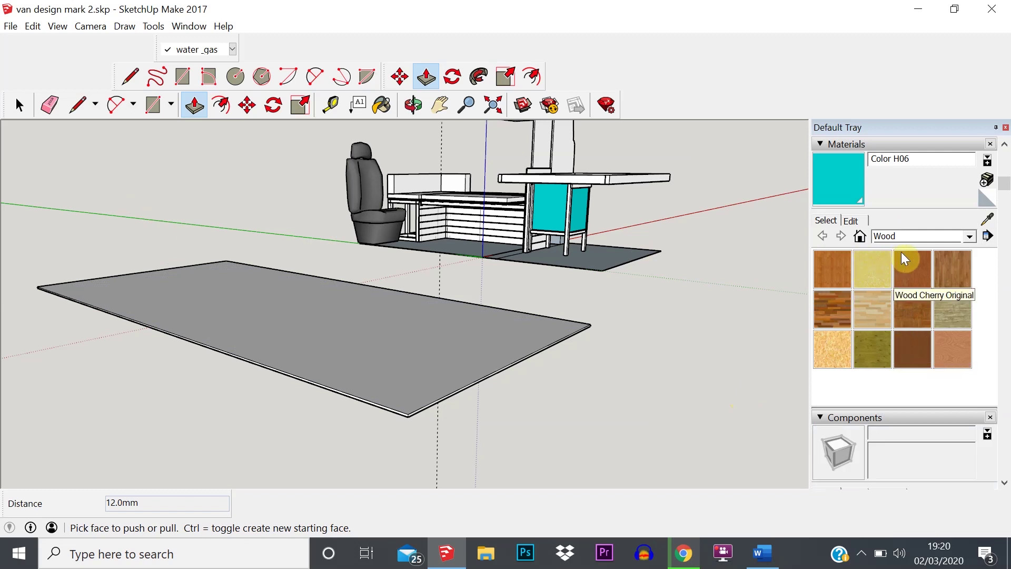
pyautogui.scroll(3, 887, 259)
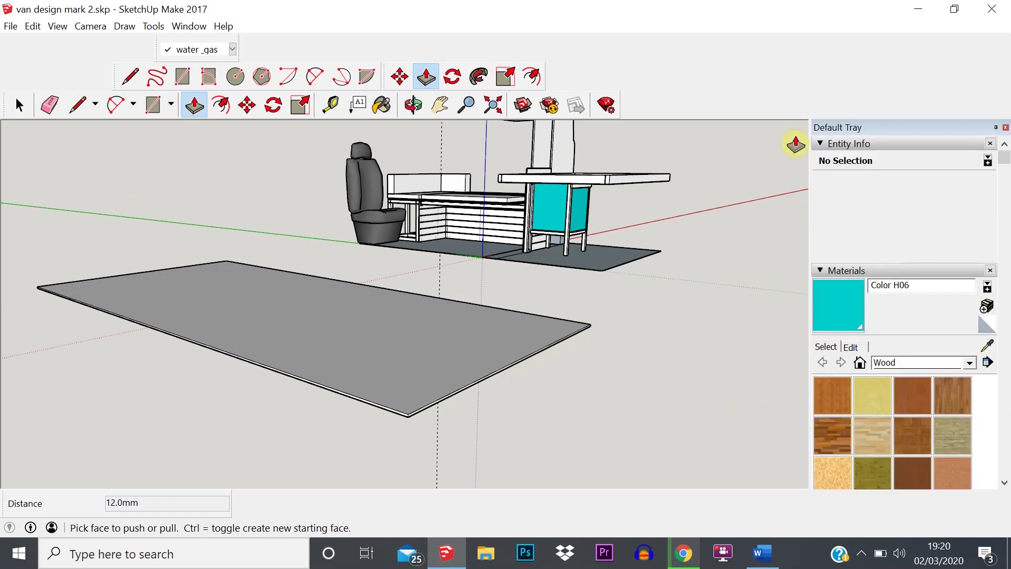
pyautogui.scroll(-3, 899, 297)
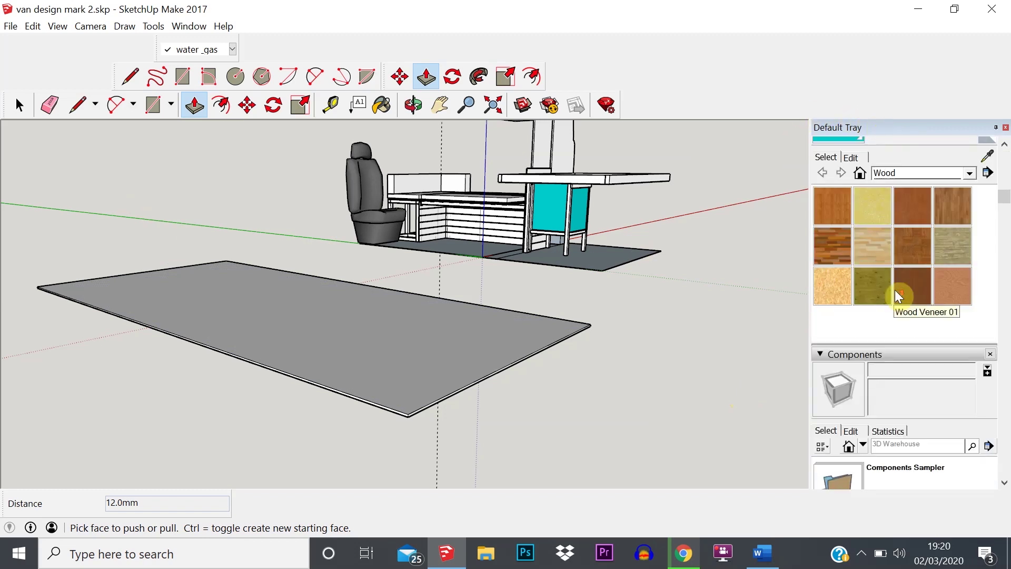
pyautogui.scroll(1, 895, 292)
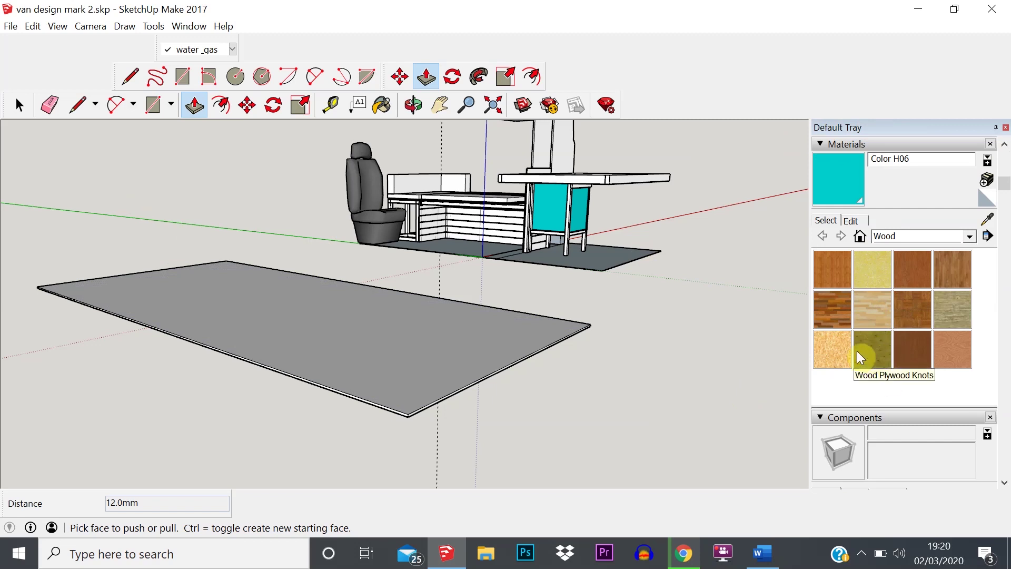
pyautogui.scroll(3, 858, 353)
pyautogui.scroll(-3, 861, 292)
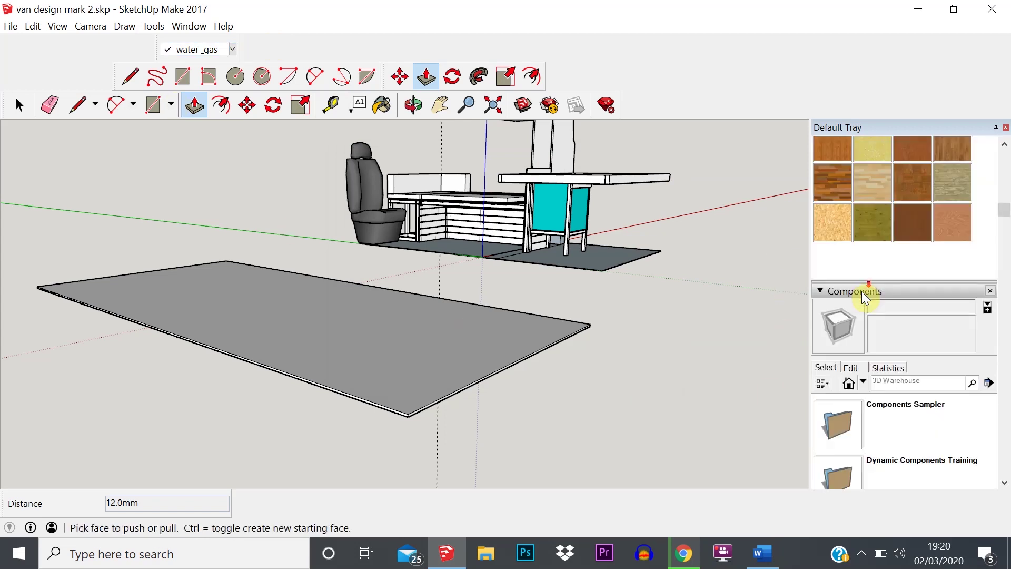
pyautogui.scroll(4, 862, 294)
pyautogui.scroll(-1, 864, 300)
pyautogui.scroll(-5, 864, 298)
pyautogui.scroll(4, 861, 296)
pyautogui.scroll(2, 861, 296)
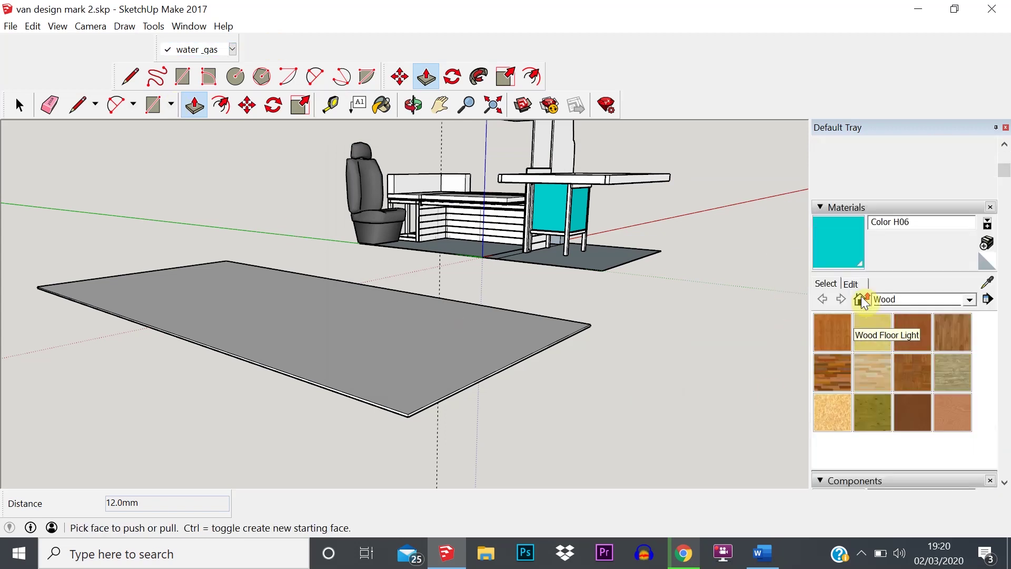
pyautogui.scroll(-2, 861, 296)
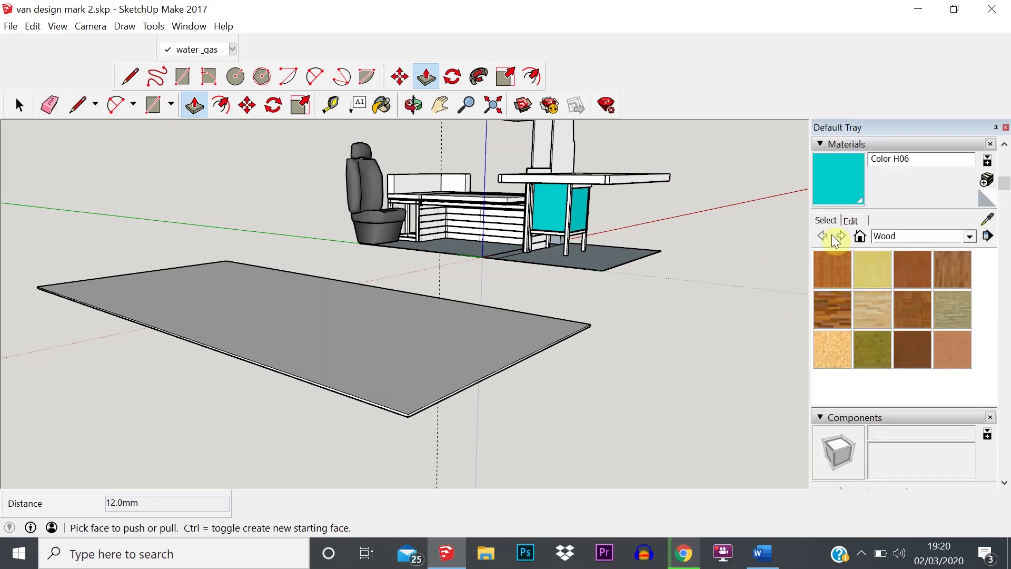
pyautogui.scroll(-4, 867, 306)
pyautogui.scroll(-5, 872, 314)
pyautogui.scroll(-6, 865, 271)
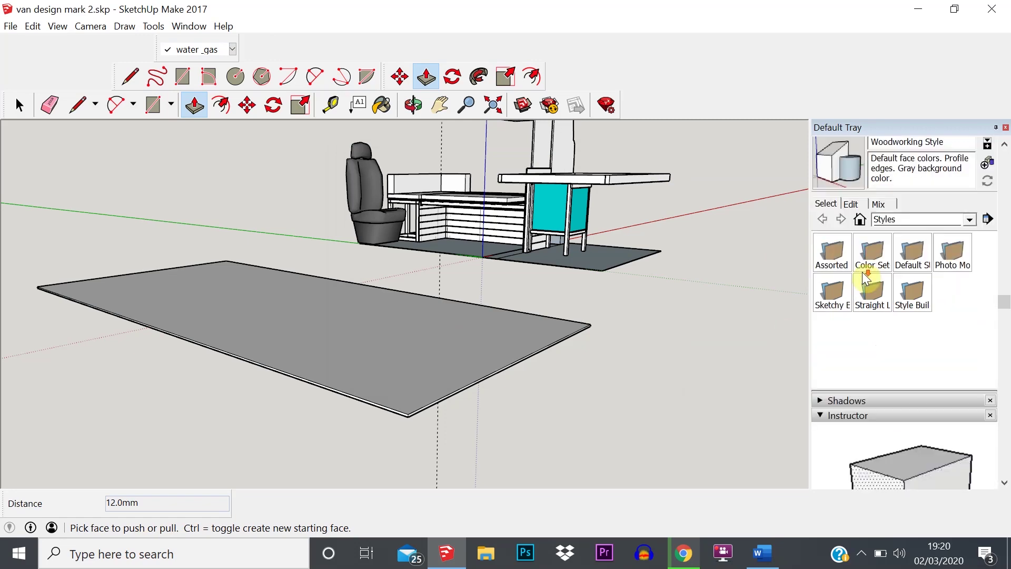
pyautogui.scroll(-5, 874, 319)
pyautogui.scroll(15, 870, 313)
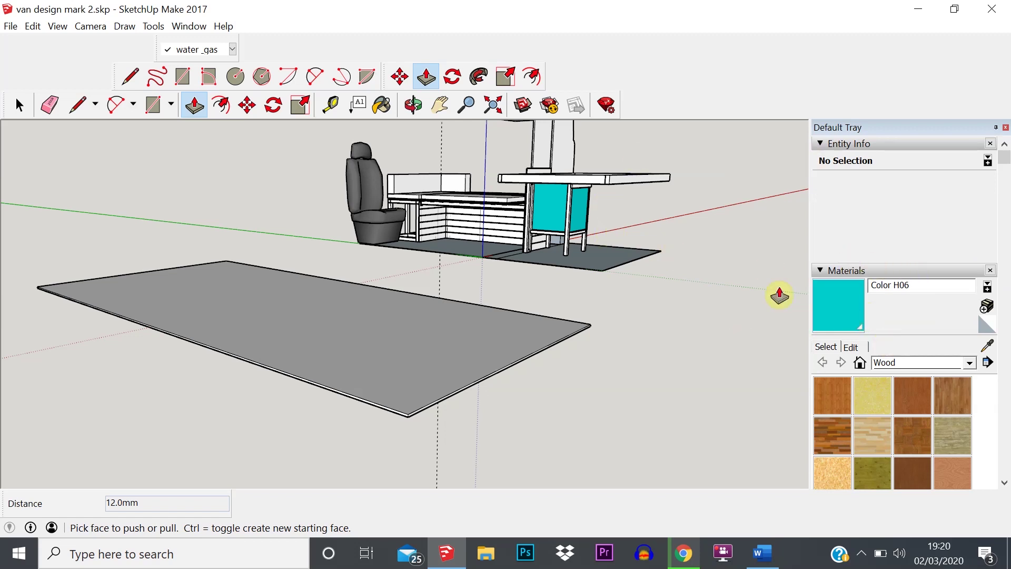
# Step: In Manage Trays, remove Styles, Scenes and Entity Info from the Default Tray
pyautogui.click(192, 26)
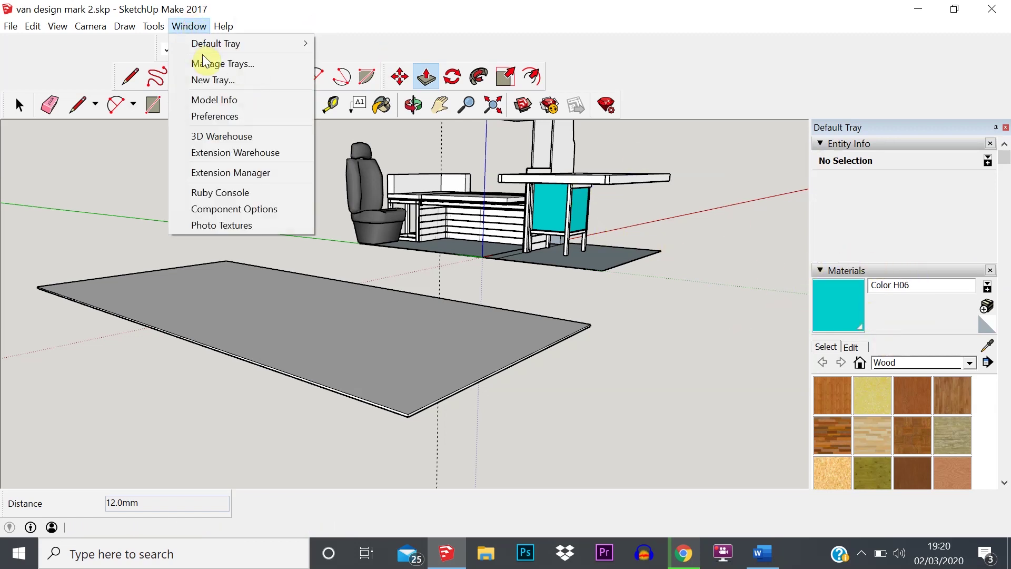
pyautogui.click(220, 66)
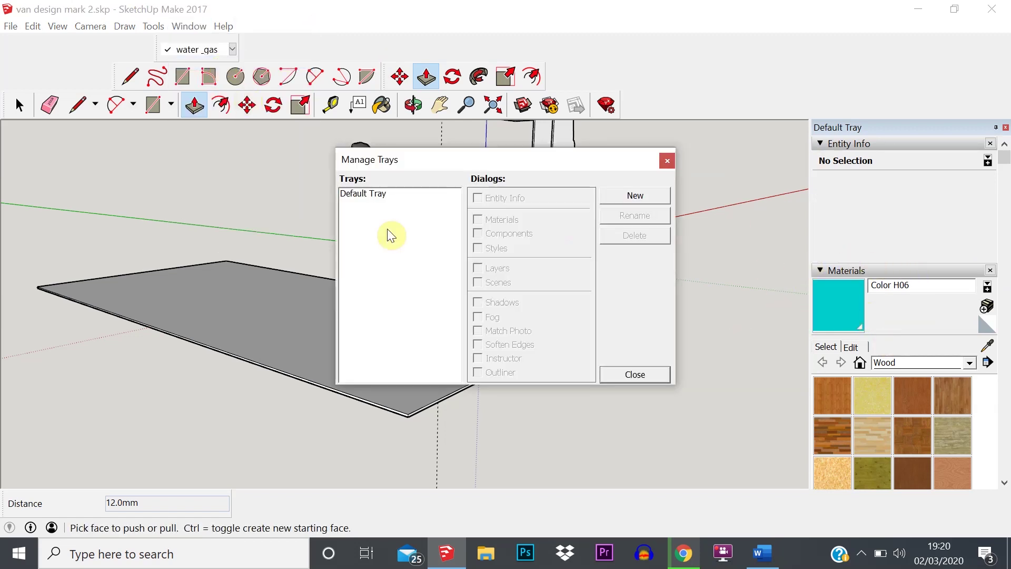
pyautogui.click(357, 200)
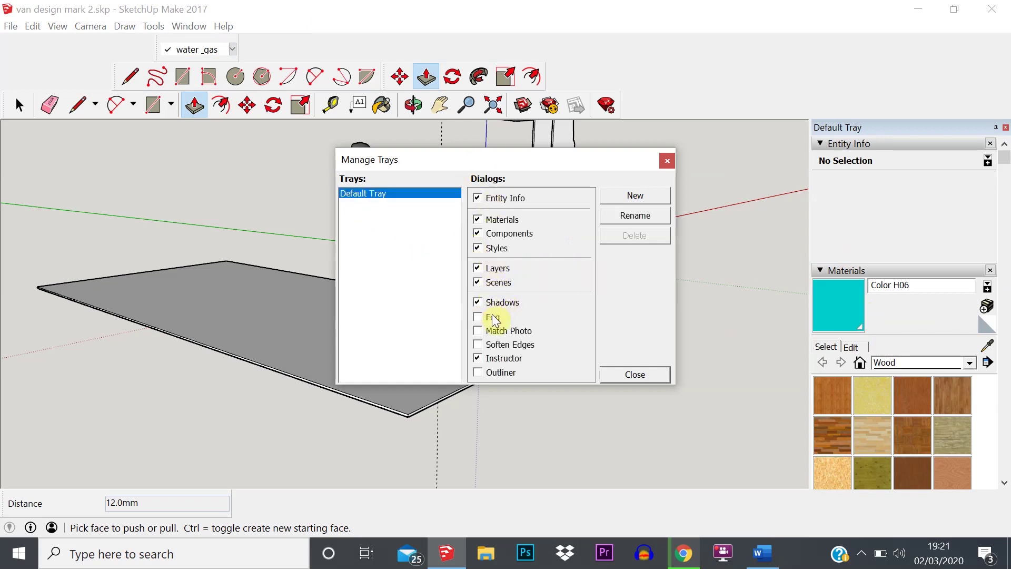
pyautogui.click(478, 249)
pyautogui.click(477, 283)
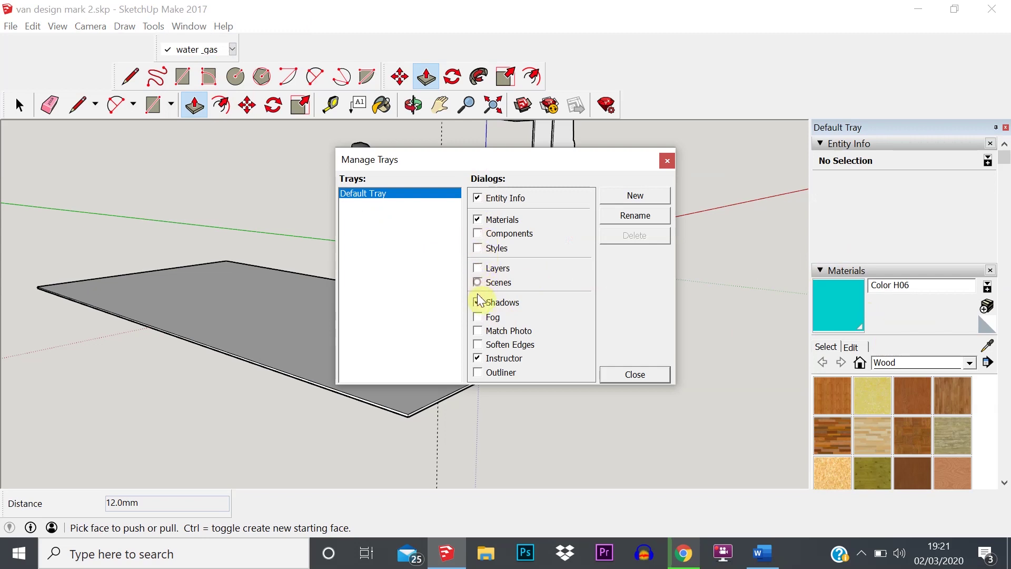
pyautogui.click(477, 198)
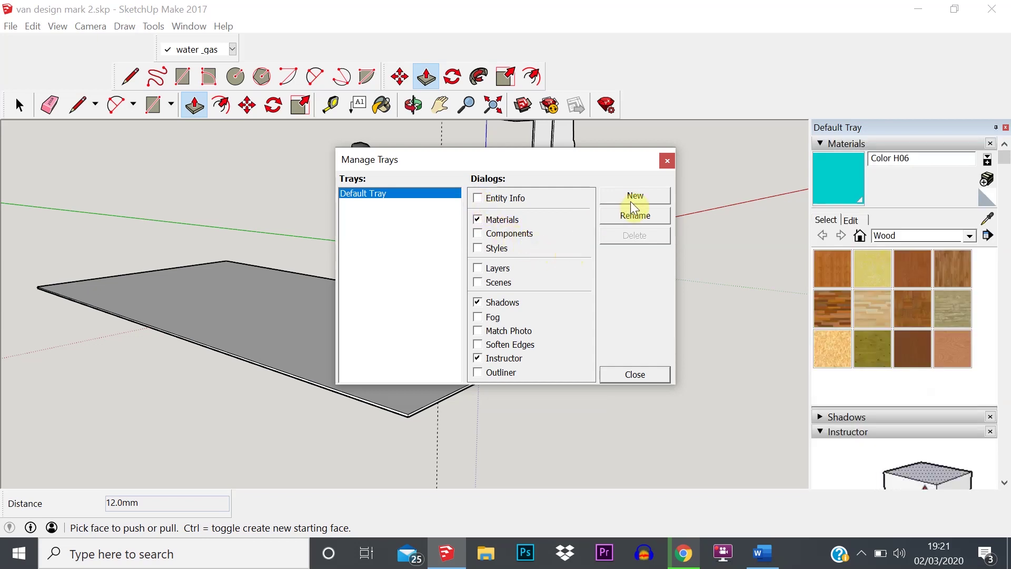
# Step: Paint the slab's top face with the Wood Plywood Knots material
pyautogui.click(632, 374)
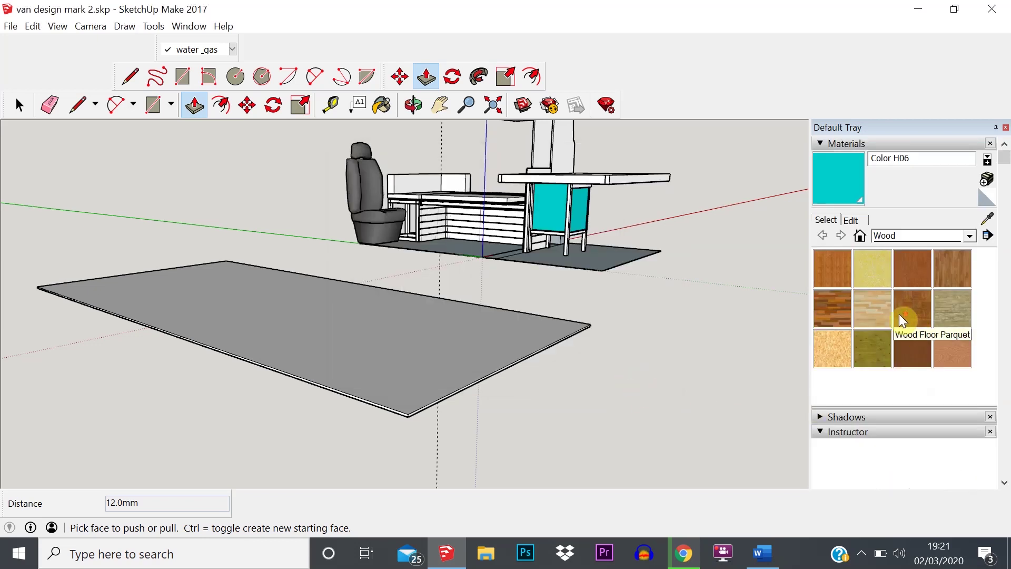
pyautogui.scroll(-5, 905, 358)
pyautogui.scroll(4, 895, 340)
pyautogui.scroll(1, 891, 333)
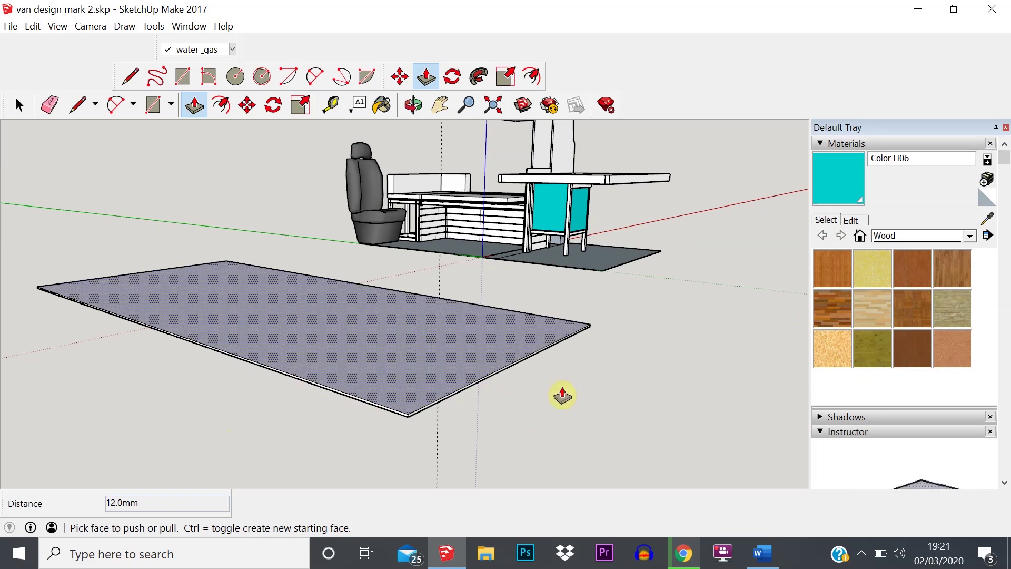
pyautogui.click(871, 360)
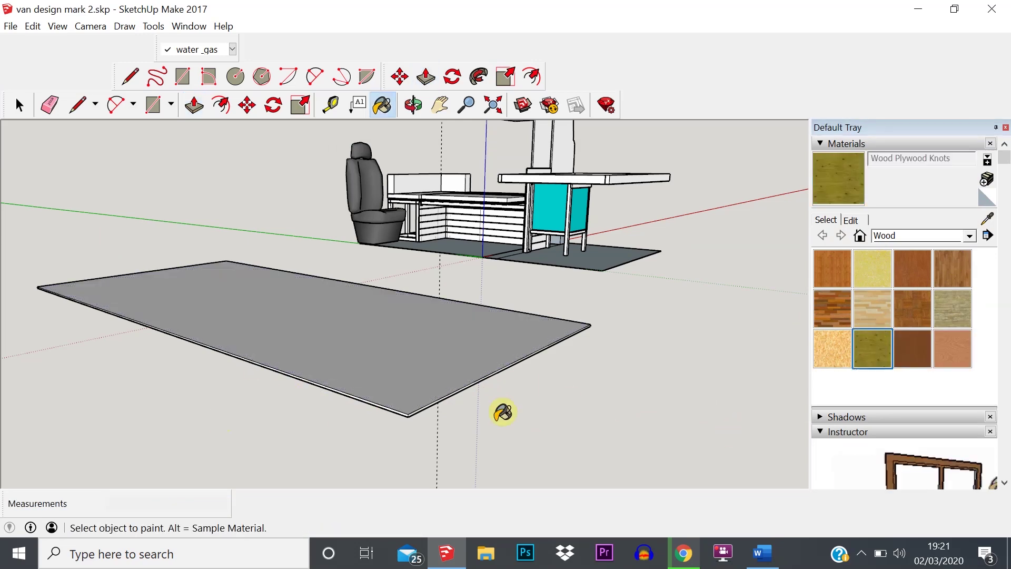
pyautogui.click(411, 353)
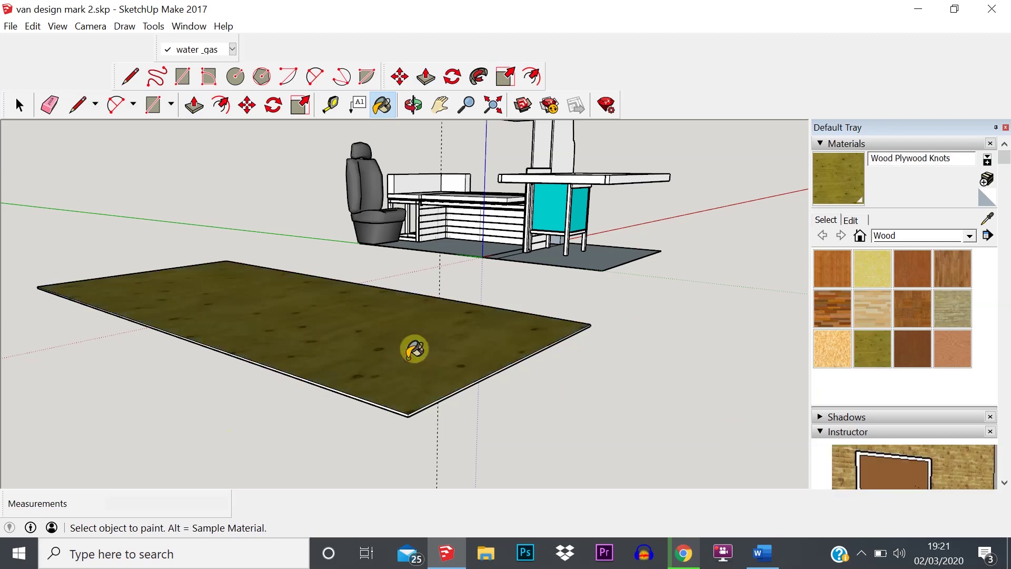
# Step: Orbit and zoom to look down on the plywood-textured slab
pyautogui.scroll(2, 409, 397)
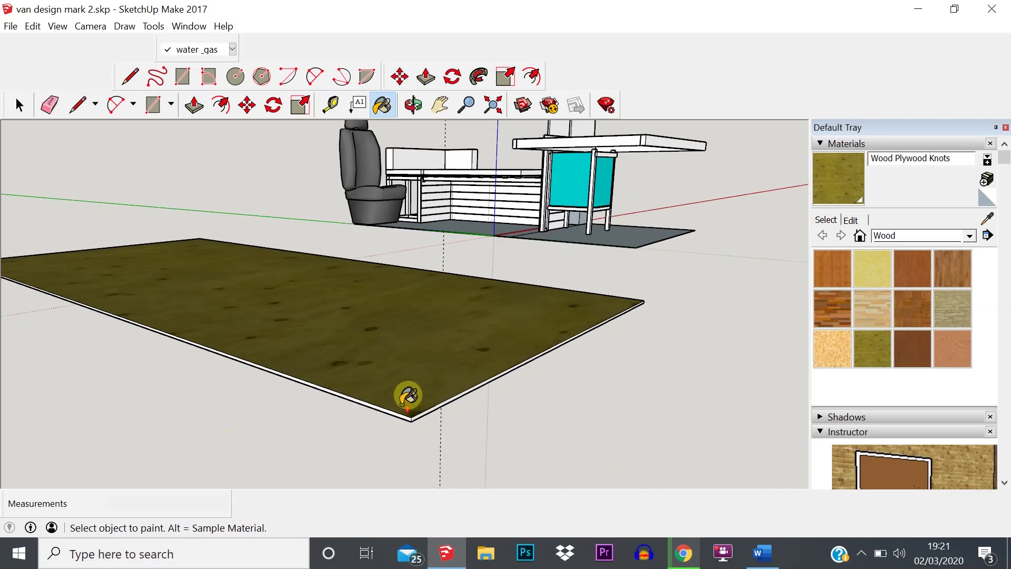
pyautogui.scroll(3, 398, 369)
pyautogui.scroll(-2, 396, 367)
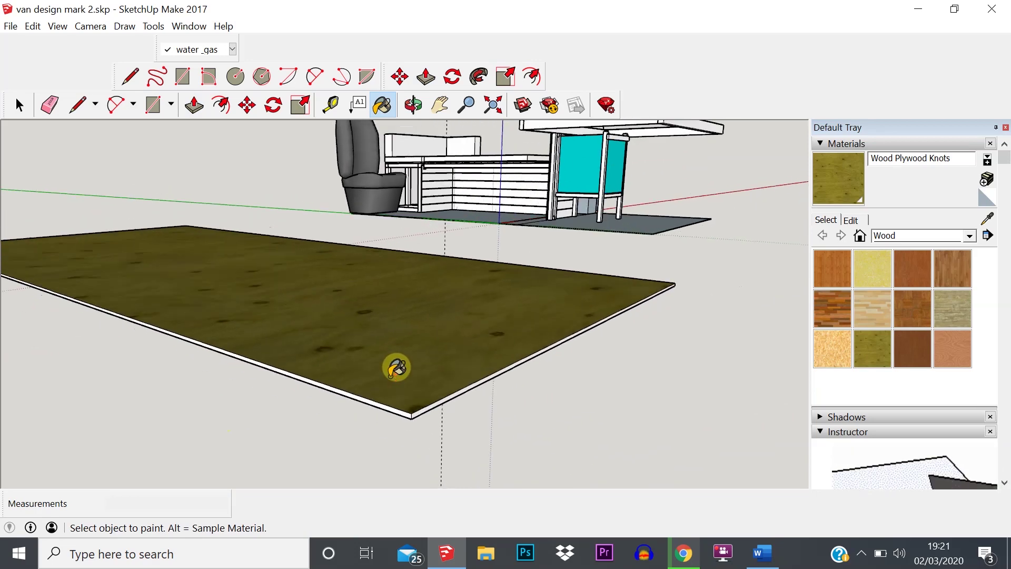
pyautogui.scroll(-2, 396, 367)
pyautogui.scroll(-2, 331, 290)
pyautogui.moveTo(395, 263)
pyautogui.mouseDown(button='middle')
pyautogui.moveTo(348, 335)
pyautogui.moveTo(167, 345)
pyautogui.moveTo(232, 313)
pyautogui.moveTo(500, 343)
pyautogui.moveTo(546, 262)
pyautogui.moveTo(622, 235)
pyautogui.moveTo(517, 277)
pyautogui.moveTo(614, 235)
pyautogui.mouseUp(button='middle')
pyautogui.scroll(-2, 623, 237)
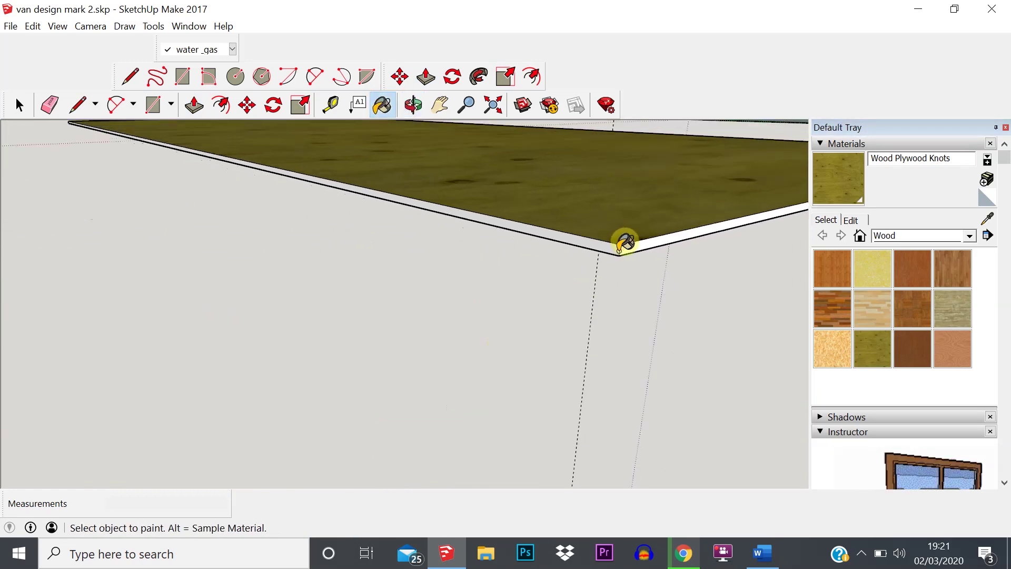
pyautogui.scroll(5, 695, 237)
pyautogui.scroll(-5, 370, 336)
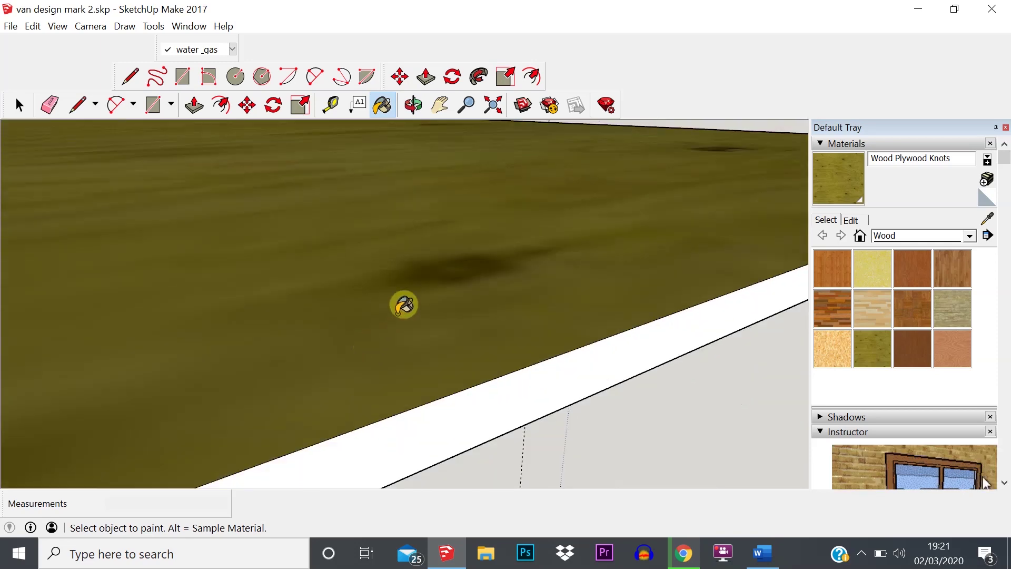
pyautogui.scroll(-4, 404, 303)
pyautogui.scroll(-4, 374, 275)
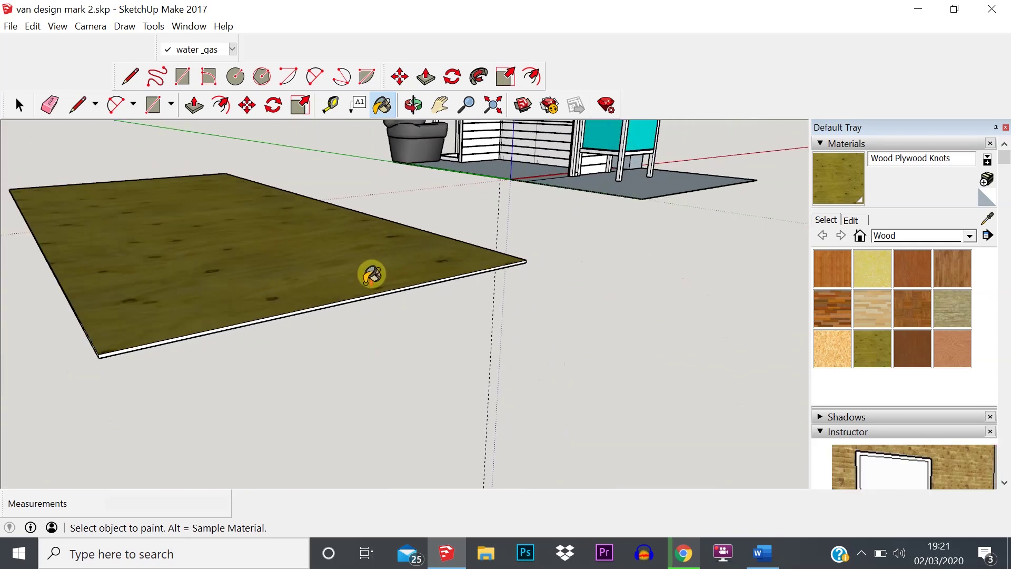
pyautogui.moveTo(372, 273)
pyautogui.mouseDown(button='middle')
pyautogui.moveTo(242, 271)
pyautogui.moveTo(391, 230)
pyautogui.moveTo(371, 287)
pyautogui.moveTo(248, 316)
pyautogui.mouseUp(button='middle')
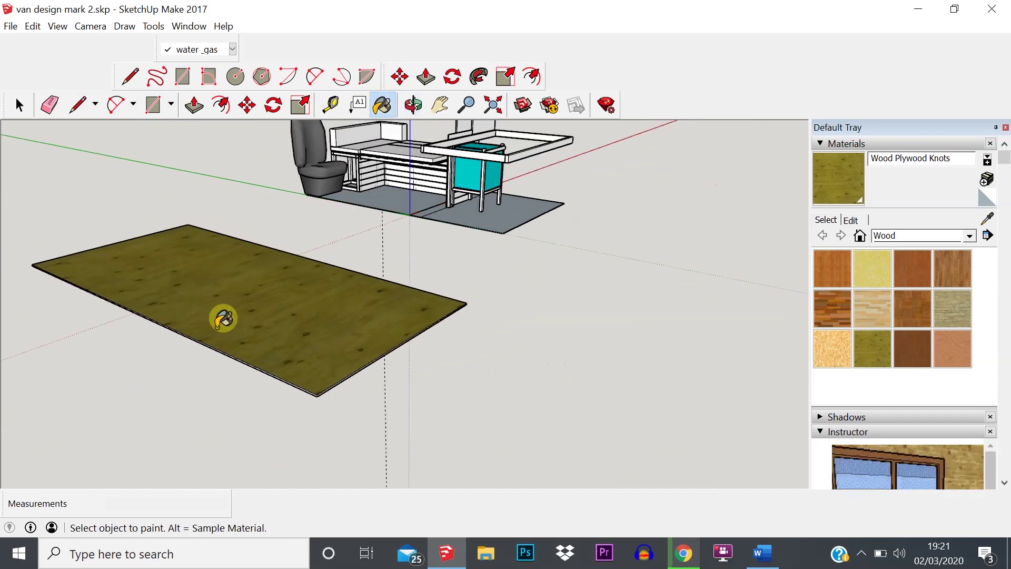
# Step: Undo the top-only paint and select the whole slab with Select > All Connected
pyautogui.hotkey('ctrl', 'z')
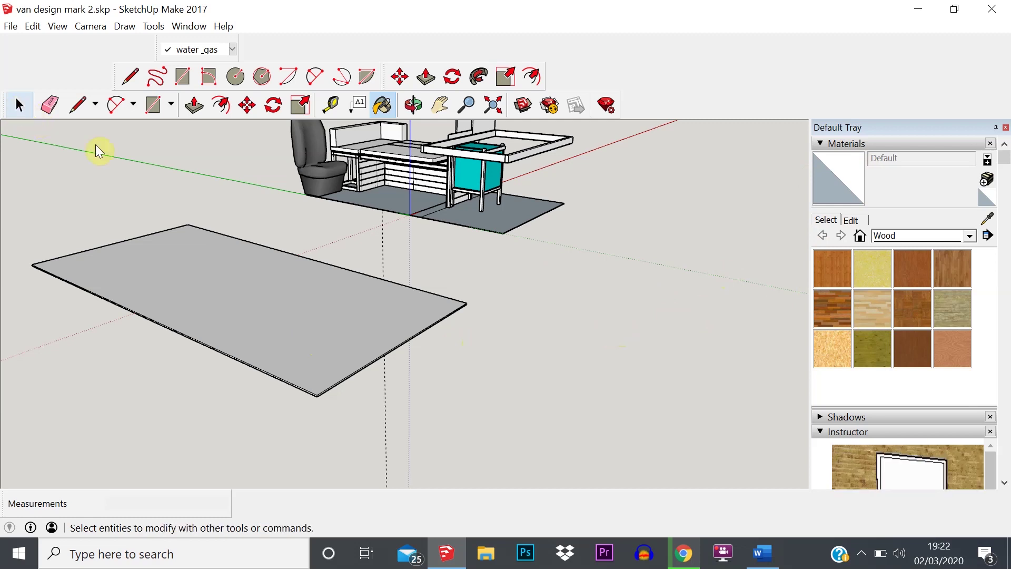
pyautogui.click(19, 106)
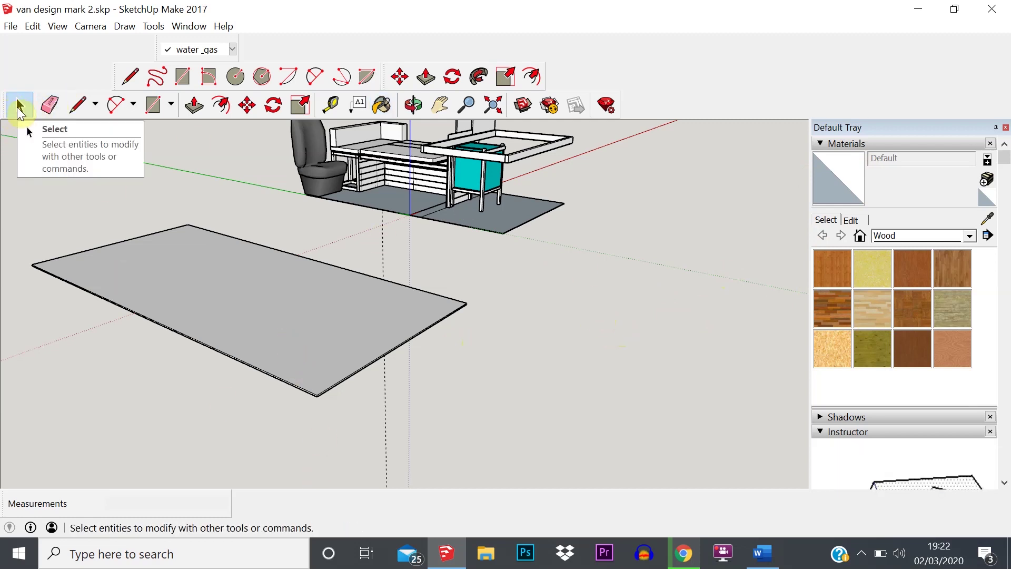
pyautogui.rightClick(288, 348)
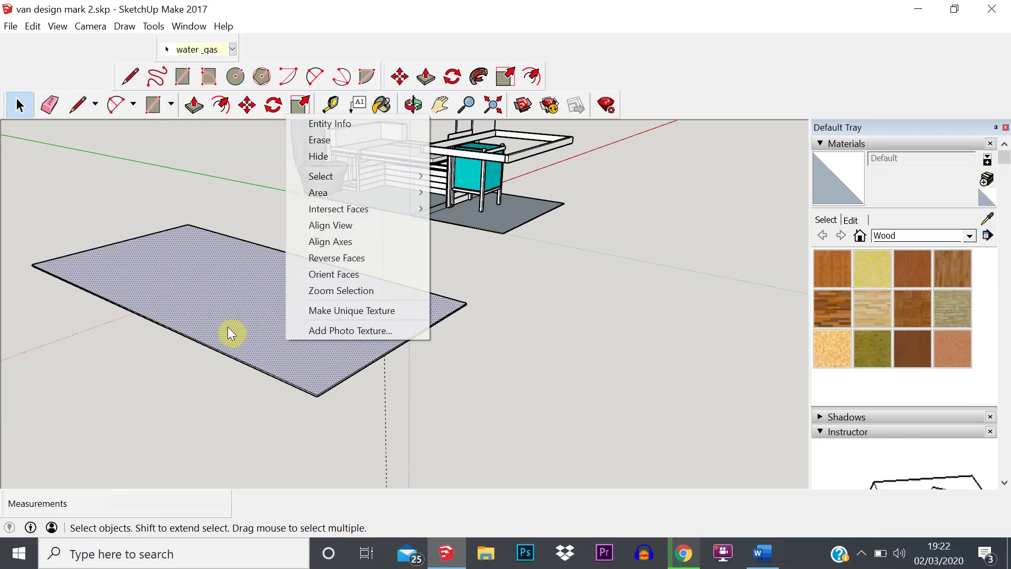
pyautogui.moveTo(372, 175)
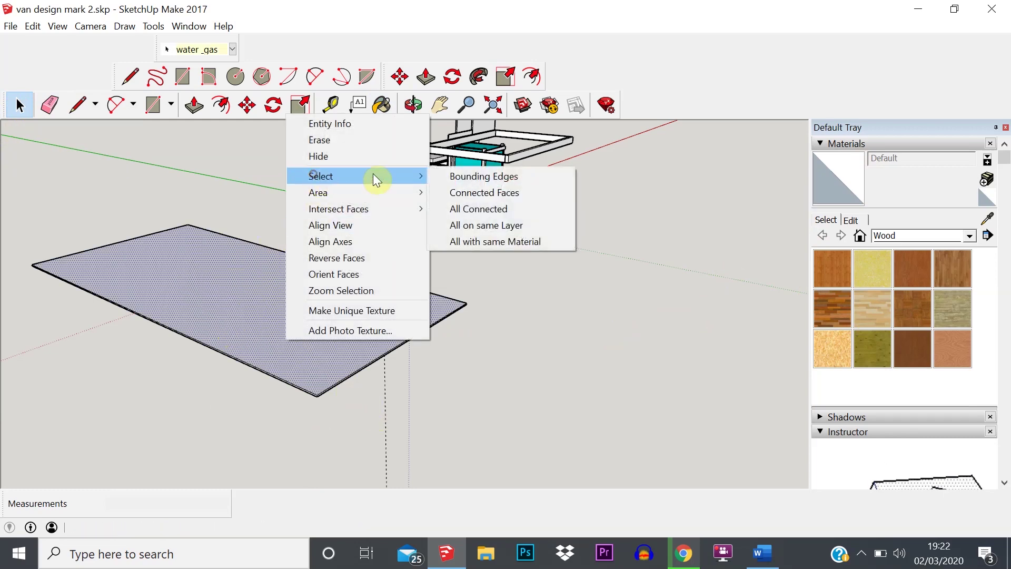
pyautogui.click(489, 209)
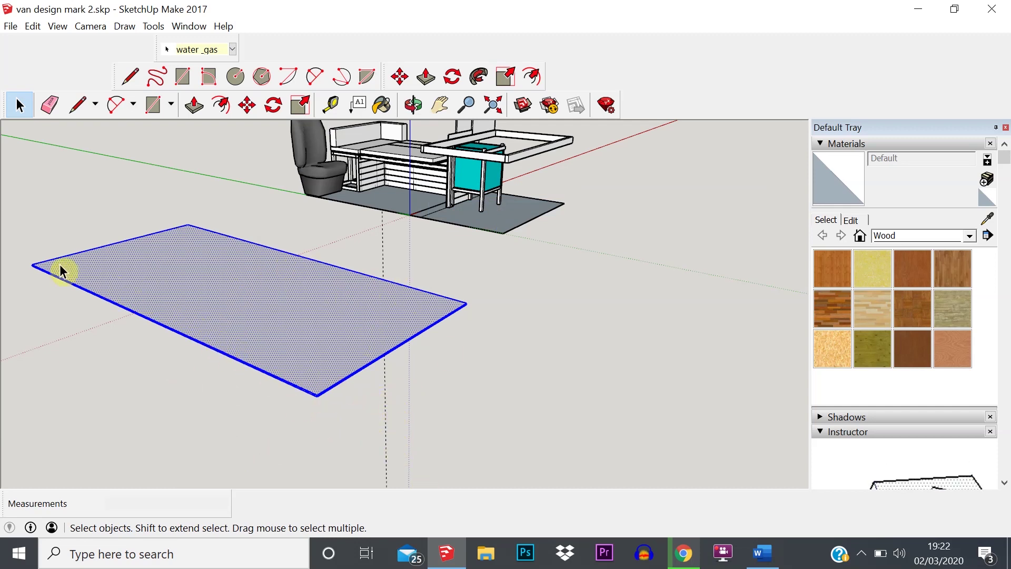
# Step: Paint the selected slab with Wood Plywood Knots, then clear the selection
pyautogui.click(871, 355)
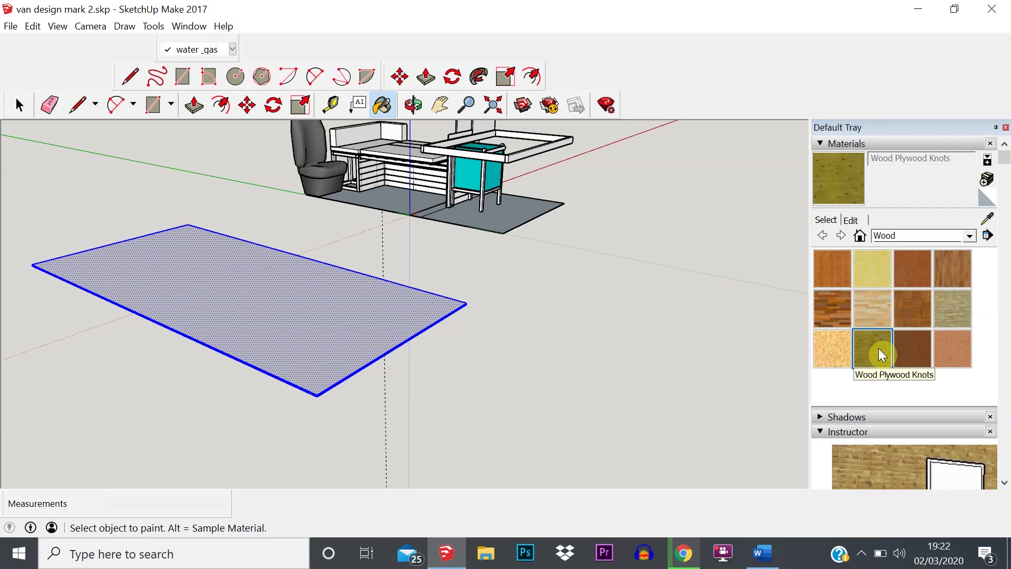
pyautogui.click(269, 307)
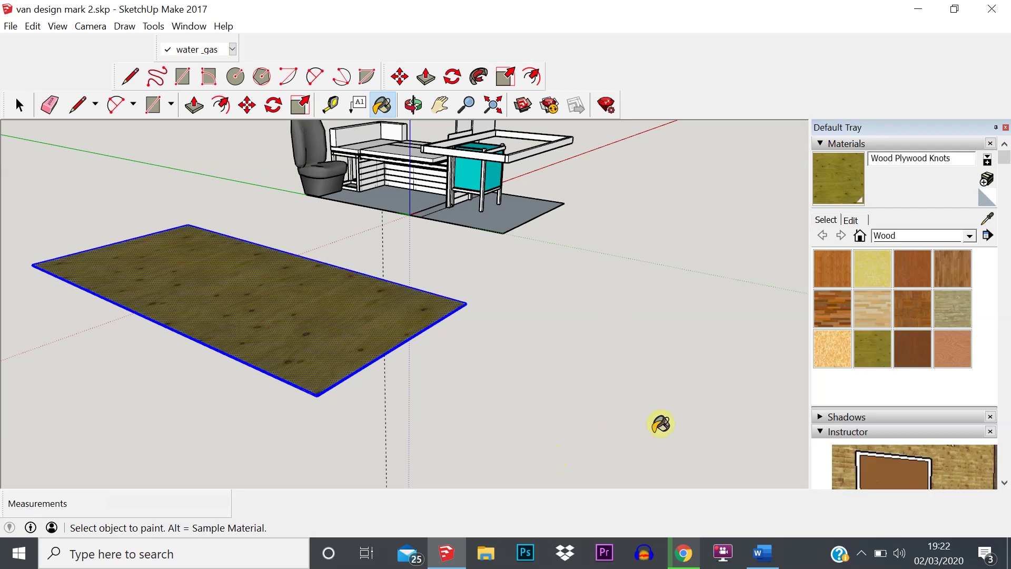
pyautogui.click(16, 105)
pyautogui.click(82, 198)
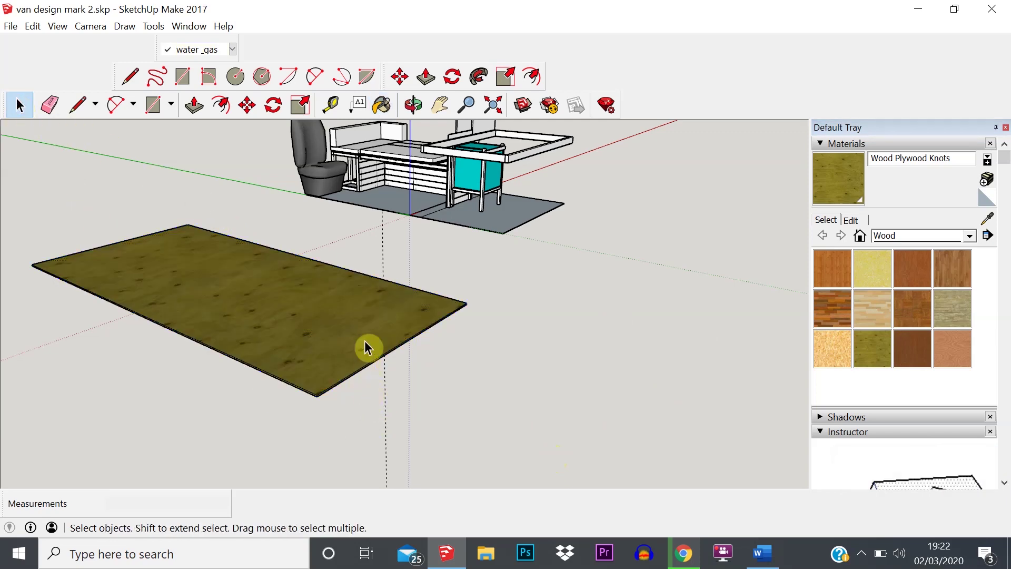
# Step: Orbit around the plywood slab to check its underside and edges
pyautogui.moveTo(367, 347); pyautogui.dragTo(210, 282, button='middle')
pyautogui.scroll(4, 213, 281)
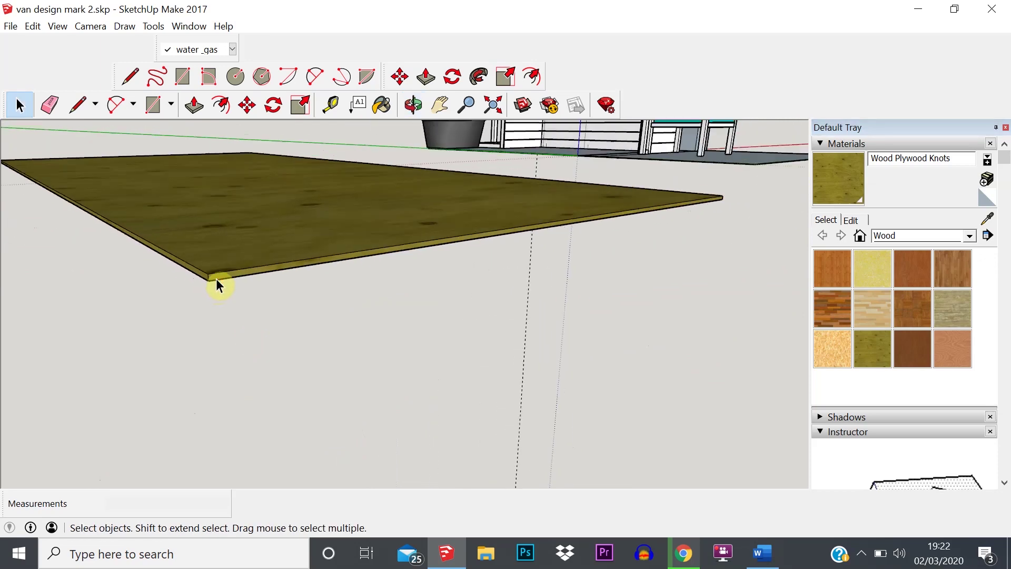
pyautogui.scroll(-5, 214, 221)
pyautogui.moveTo(205, 199); pyautogui.dragTo(279, 234, button='middle')
pyautogui.scroll(-2, 490, 332)
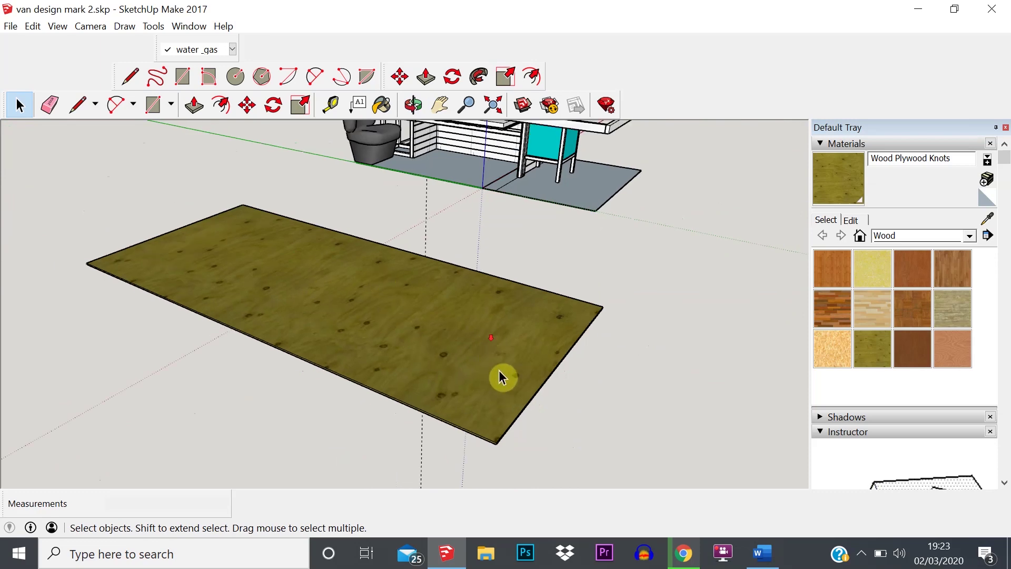
pyautogui.moveTo(499, 374)
pyautogui.mouseDown(button='middle')
pyautogui.moveTo(481, 280)
pyautogui.moveTo(465, 332)
pyautogui.moveTo(428, 309)
pyautogui.moveTo(588, 288)
pyautogui.mouseUp(button='middle')
pyautogui.moveTo(605, 239); pyautogui.dragTo(357, 309, button='middle')
pyautogui.press('o')
pyautogui.moveTo(330, 289); pyautogui.dragTo(298, 257)
pyautogui.moveTo(298, 257)
pyautogui.mouseDown(button='middle')
pyautogui.moveTo(398, 298)
pyautogui.moveTo(416, 319)
pyautogui.mouseUp(button='middle')
pyautogui.moveTo(463, 363)
pyautogui.mouseDown(button='middle')
pyautogui.moveTo(567, 291)
pyautogui.moveTo(476, 314)
pyautogui.moveTo(420, 379)
pyautogui.moveTo(299, 305)
pyautogui.mouseUp(button='middle')
pyautogui.press('space')
pyautogui.moveTo(360, 324); pyautogui.dragTo(283, 350, button='middle')
pyautogui.scroll(3, 278, 248)
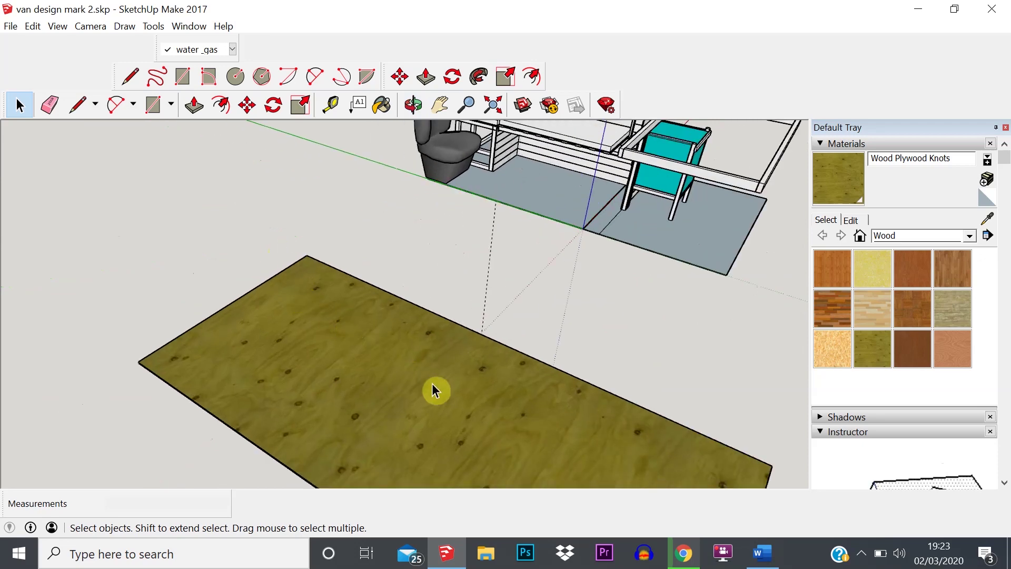
pyautogui.scroll(-3, 501, 320)
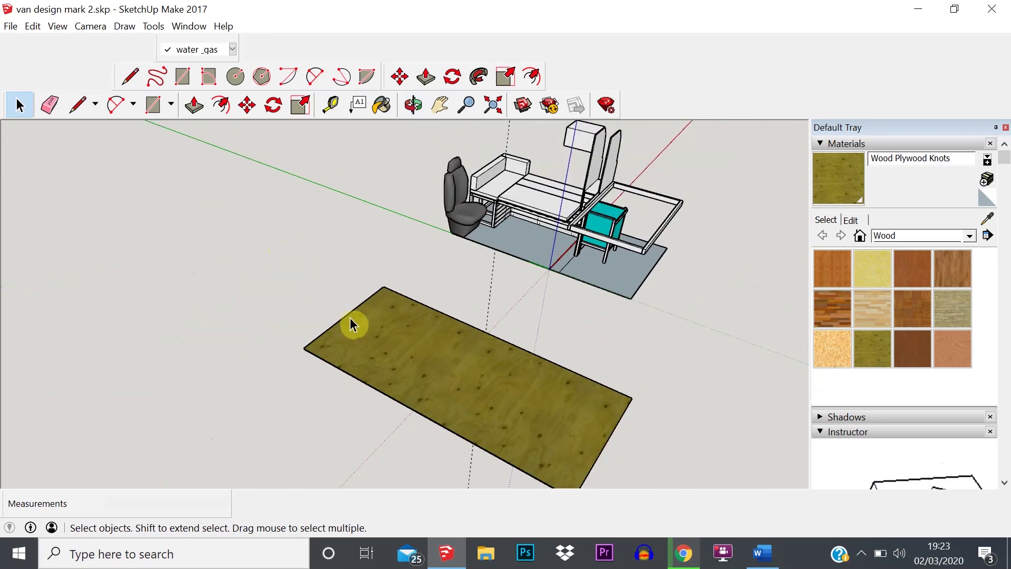
pyautogui.moveTo(427, 363); pyautogui.dragTo(340, 350, button='middle')
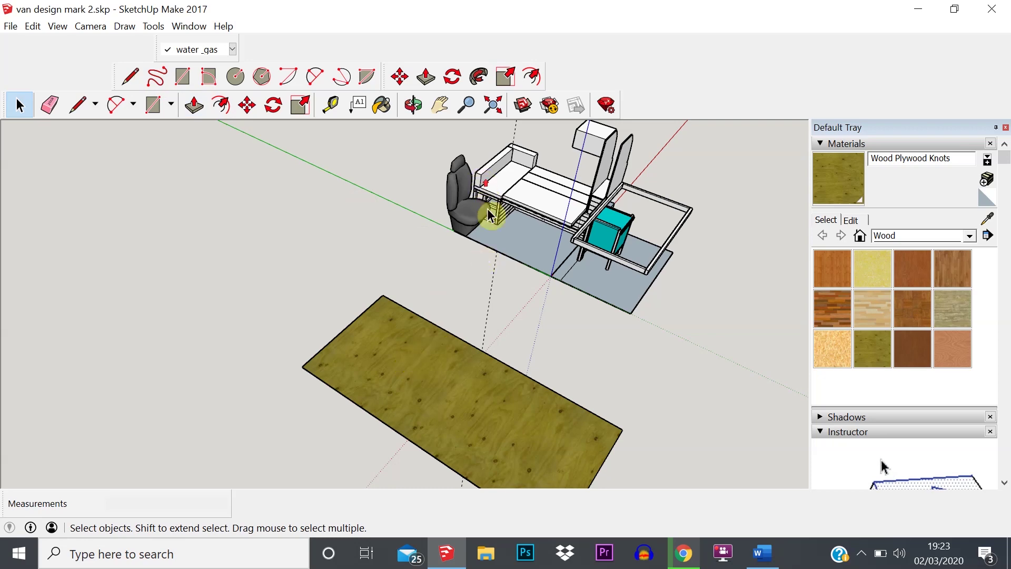
pyautogui.scroll(10, 490, 210)
pyautogui.moveTo(490, 208); pyautogui.dragTo(839, 122, button='middle')
pyautogui.scroll(-3, 324, 176)
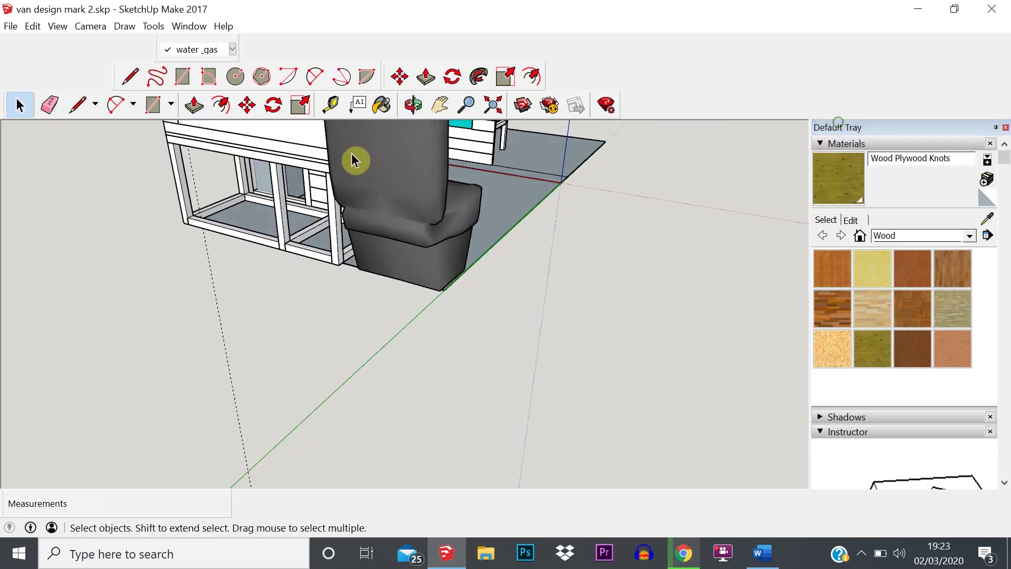
pyautogui.moveTo(324, 176); pyautogui.dragTo(419, 184, button='middle')
pyautogui.scroll(6, 419, 176)
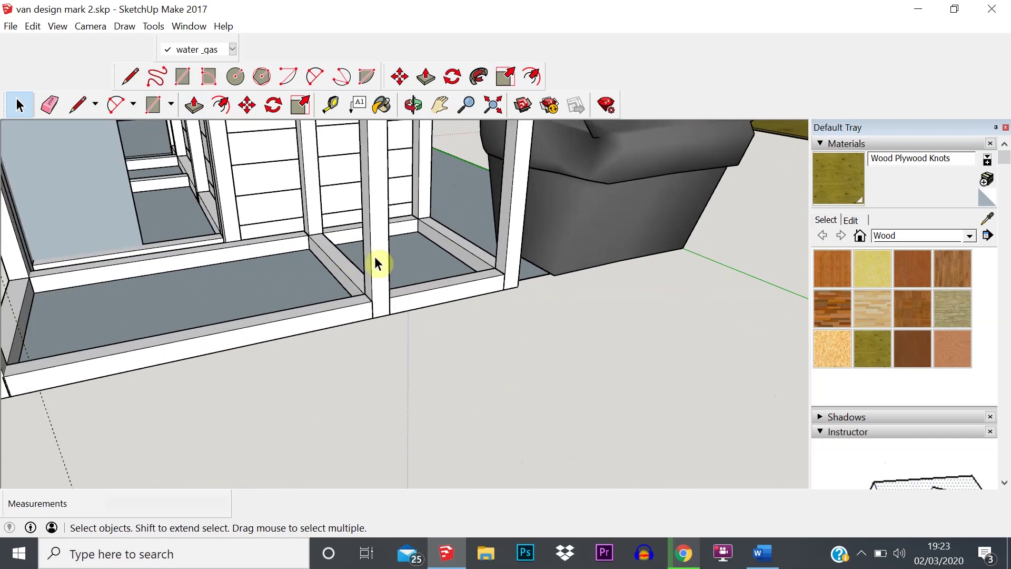
pyautogui.moveTo(363, 294); pyautogui.dragTo(430, 262, button='middle')
pyautogui.scroll(-2, 388, 235)
pyautogui.moveTo(388, 235); pyautogui.dragTo(380, 196, button='middle')
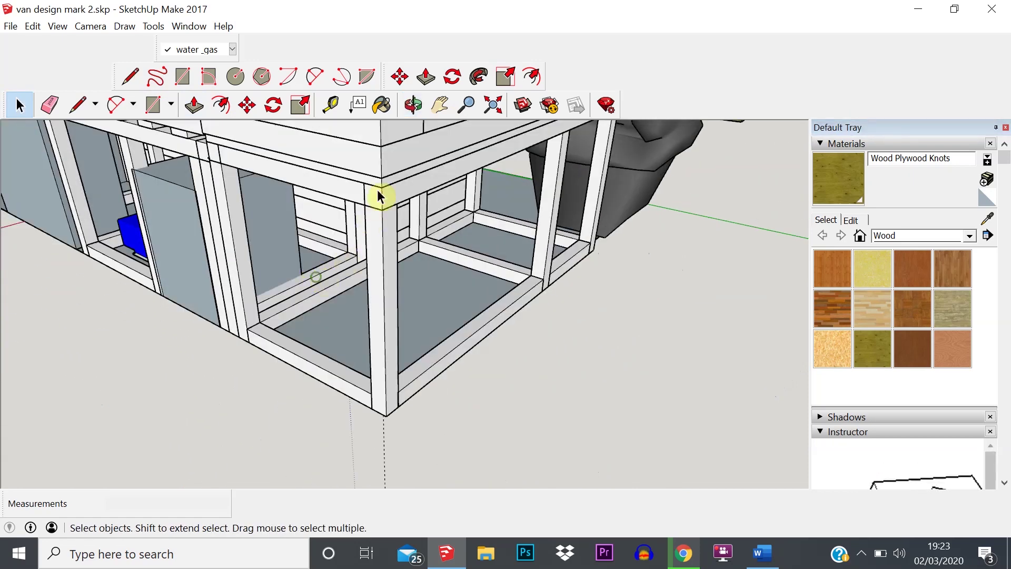
# Step: Tape-measure across the frame's corner post, reading 44.0mm
pyautogui.click(331, 105)
pyautogui.moveTo(367, 225); pyautogui.dragTo(467, 207, button='middle')
pyautogui.scroll(10, 466, 207)
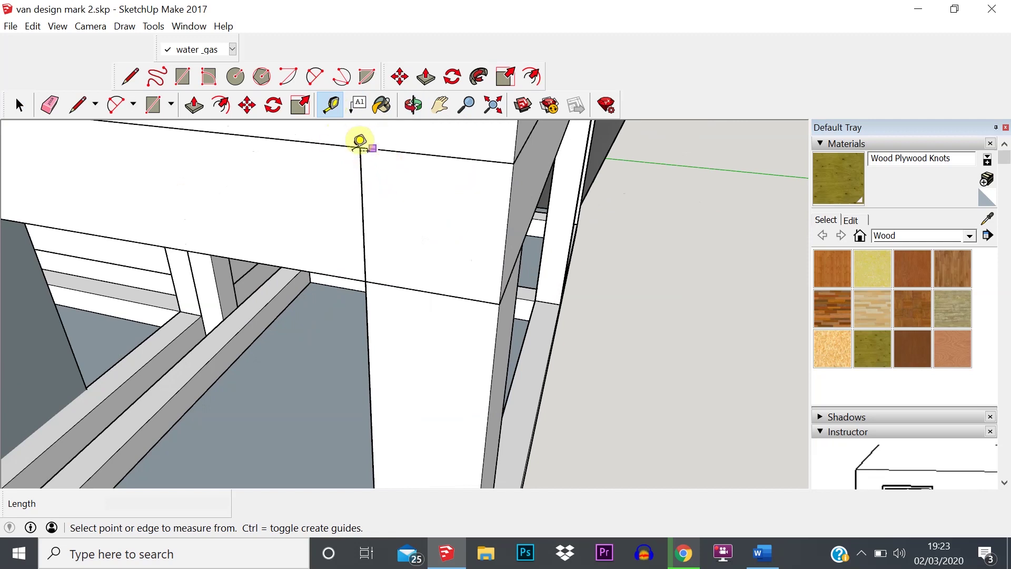
pyautogui.click(360, 146)
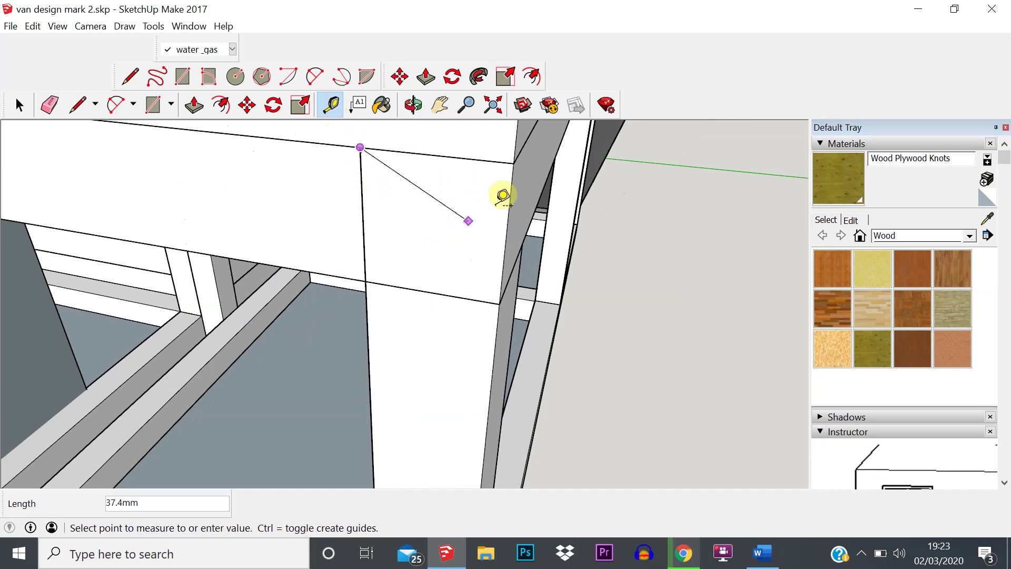
pyautogui.click(516, 163)
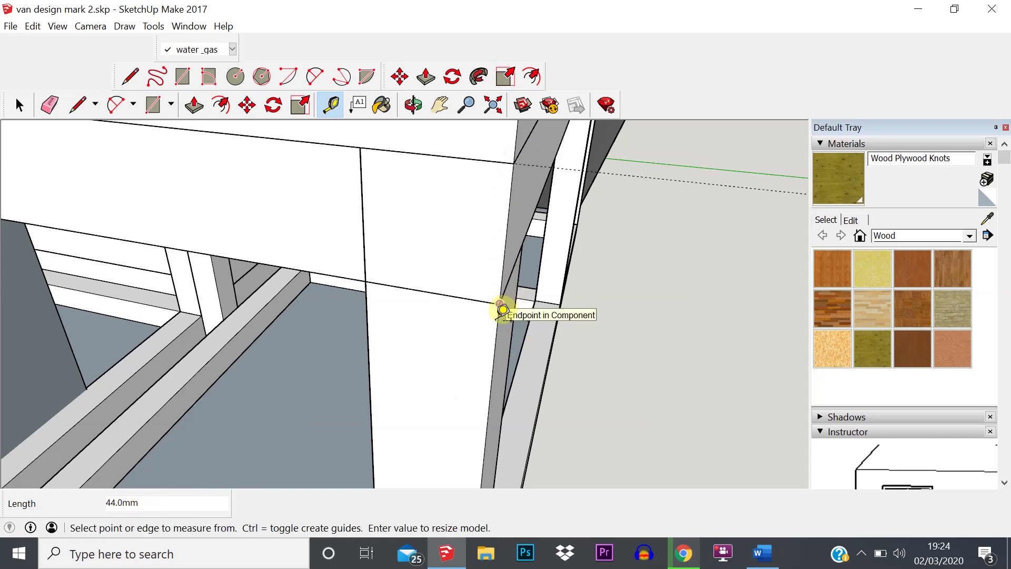
pyautogui.click(500, 303)
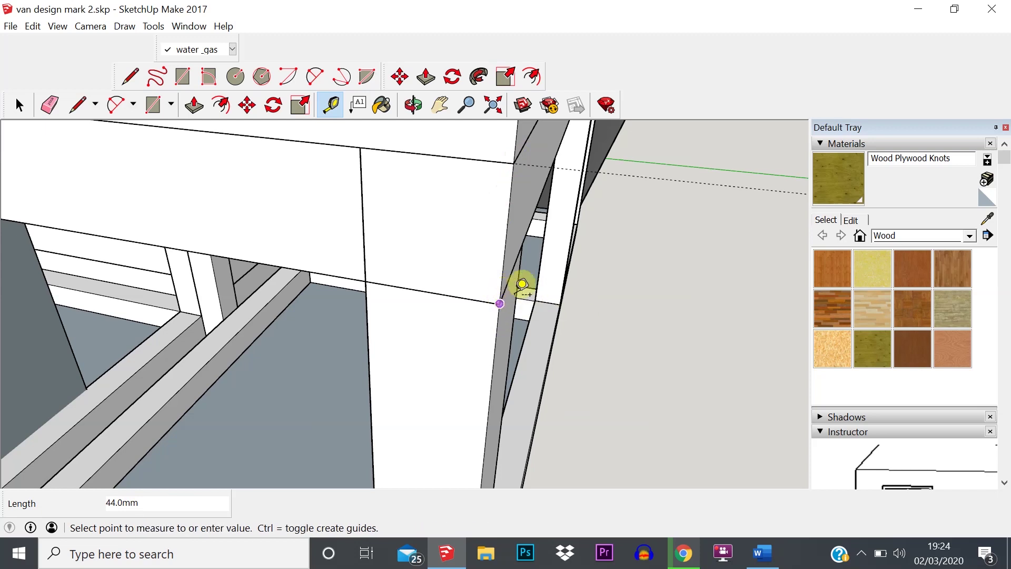
pyautogui.click(514, 162)
# Step: Return to Select and orbit toward the plywood slab's front corner
pyautogui.scroll(-10, 520, 331)
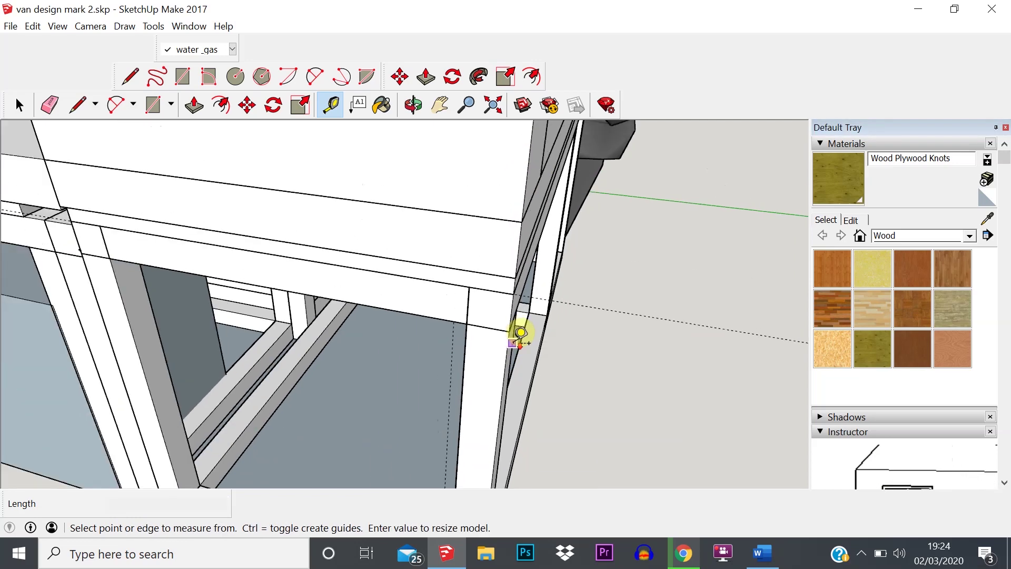
pyautogui.moveTo(516, 388); pyautogui.dragTo(400, 358, button='middle')
pyautogui.click(21, 103)
pyautogui.scroll(5, 730, 374)
pyautogui.moveTo(642, 345)
pyautogui.mouseDown(button='middle')
pyautogui.moveTo(668, 400)
pyautogui.moveTo(636, 334)
pyautogui.mouseUp(button='middle')
# Step: Start a rectangle at the plywood board's front-left corner
pyautogui.scroll(4, 632, 332)
pyautogui.scroll(3, 568, 295)
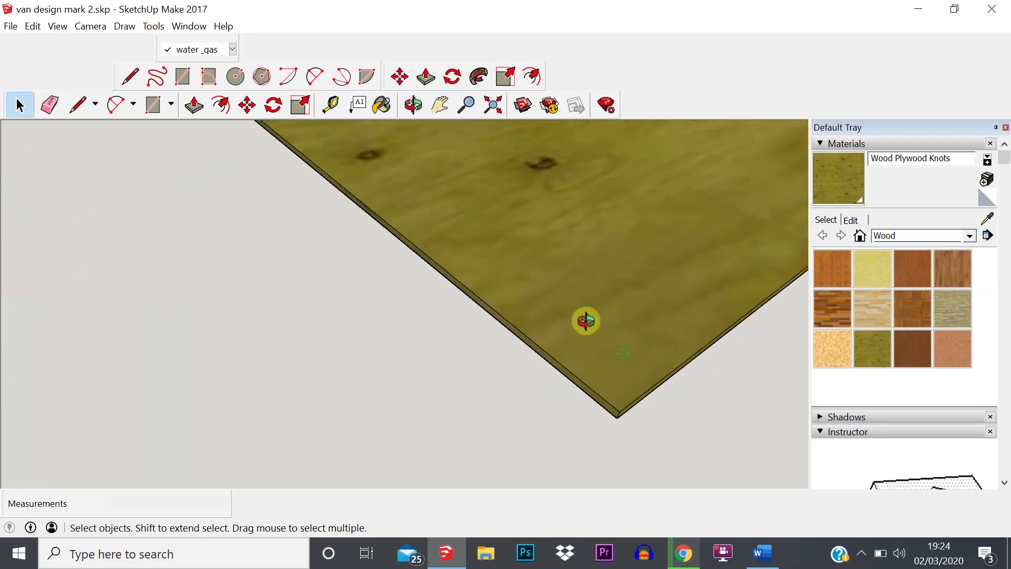
pyautogui.moveTo(569, 296); pyautogui.dragTo(649, 454, button='middle')
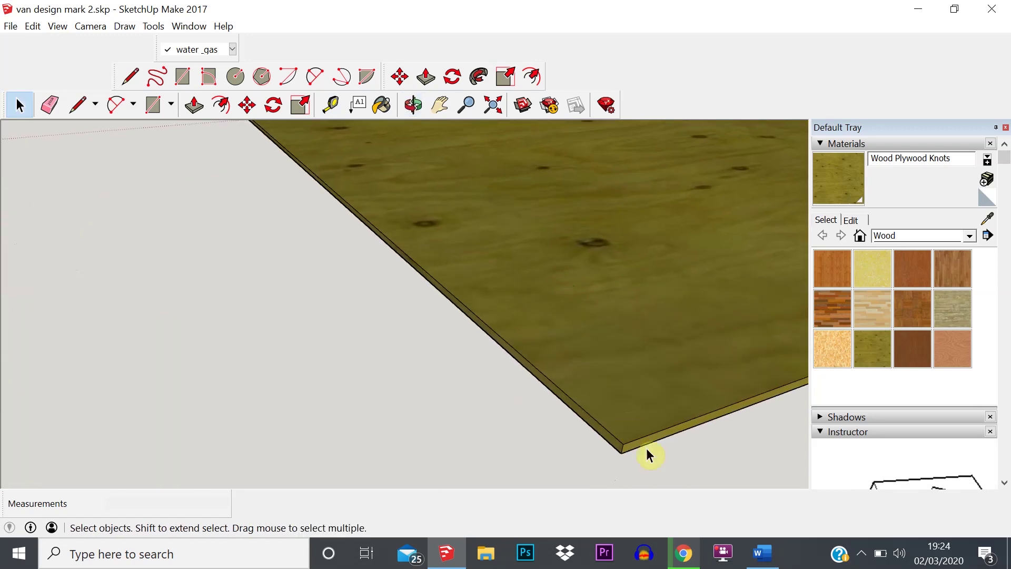
pyautogui.click(170, 108)
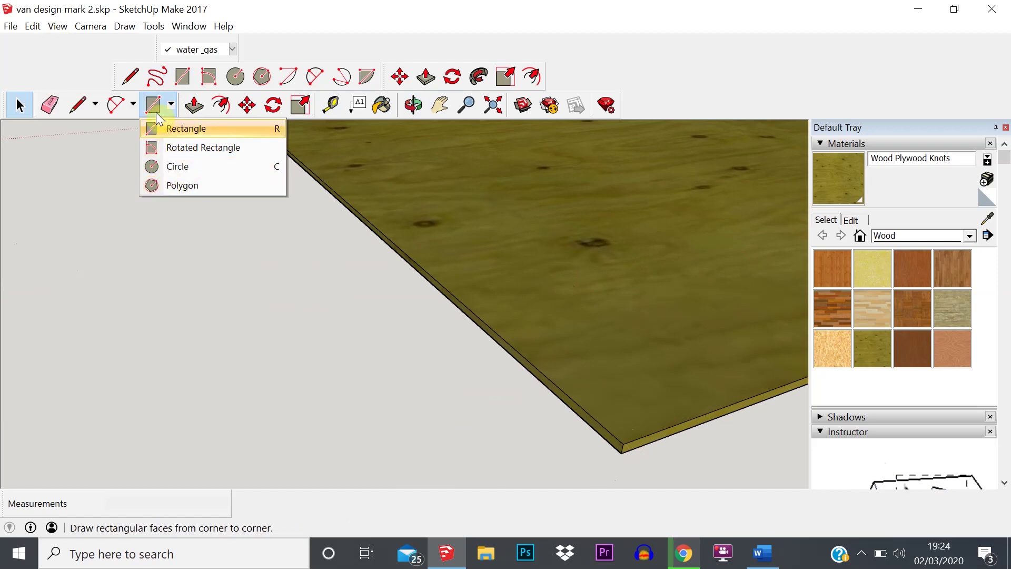
pyautogui.click(156, 115)
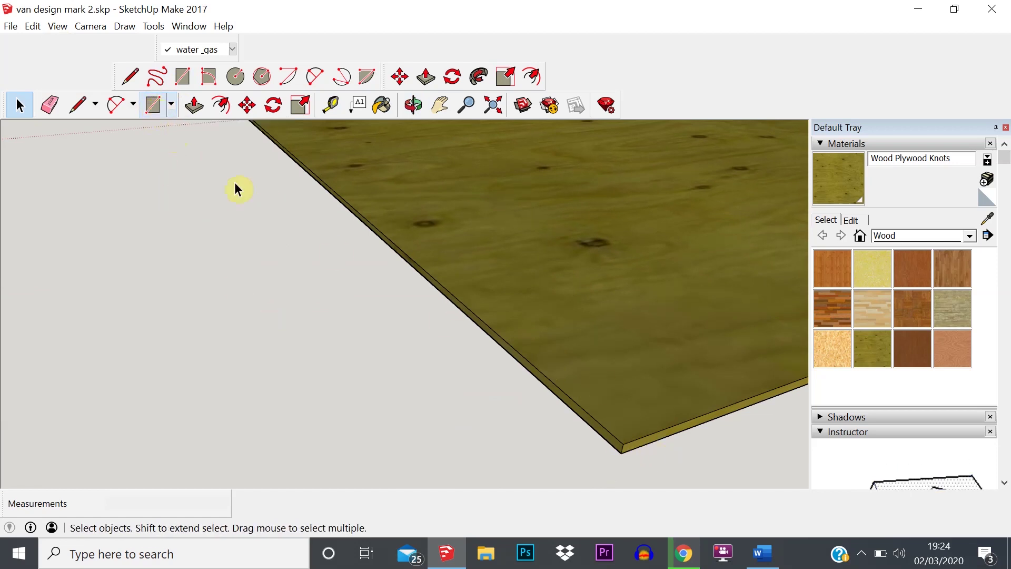
pyautogui.click(152, 109)
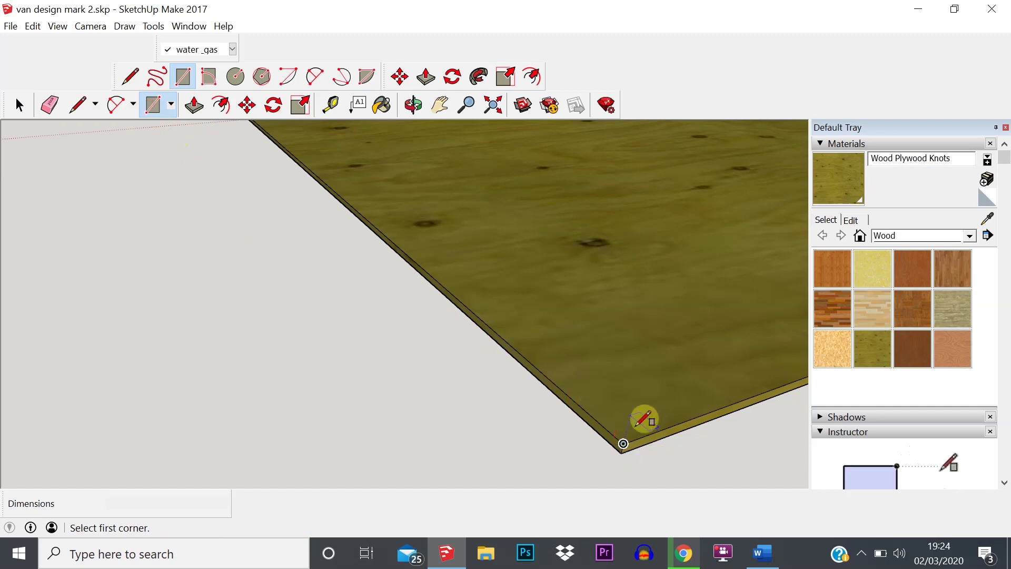
pyautogui.click(624, 442)
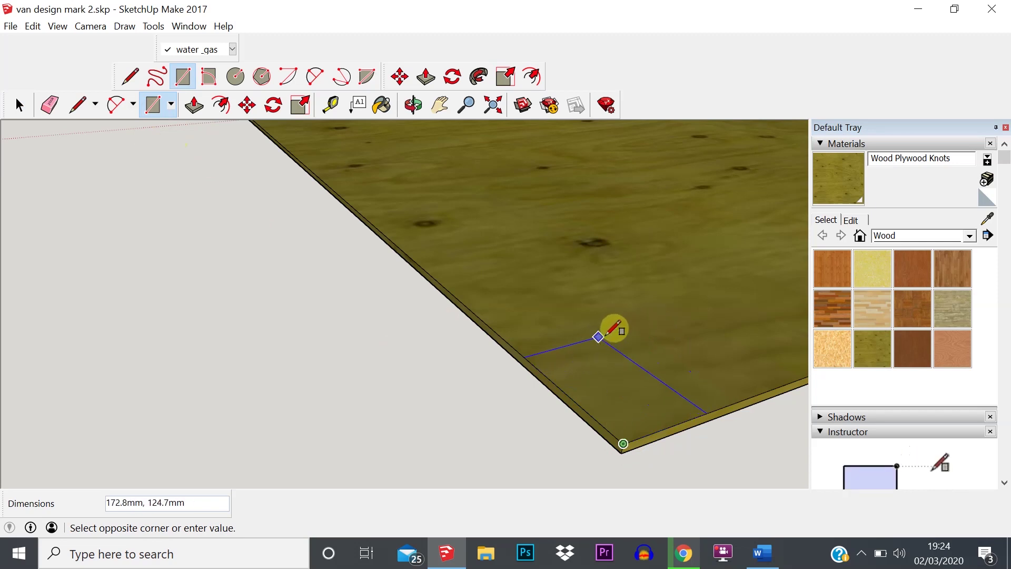
# Step: Finish the rectangle as a 44 by 44 mm square on the board corner
pyautogui.scroll(-3, 611, 331)
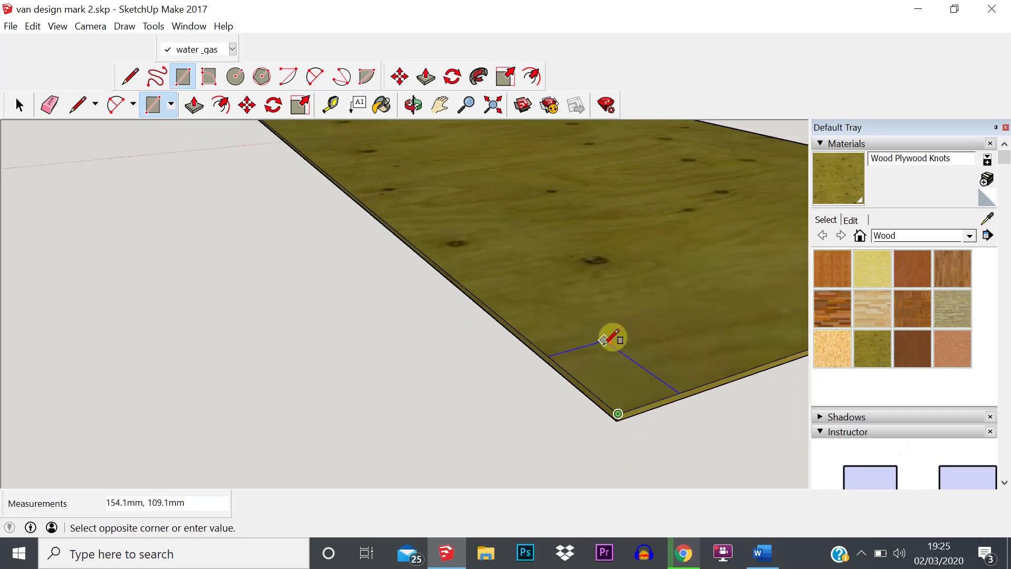
pyautogui.scroll(-5, 600, 332)
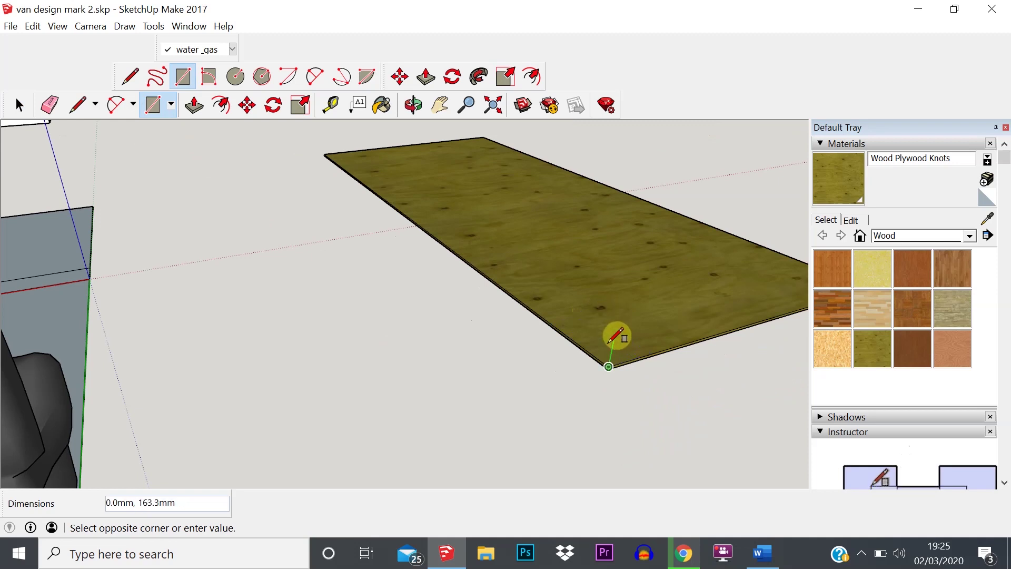
pyautogui.scroll(5, 614, 339)
pyautogui.scroll(3, 620, 340)
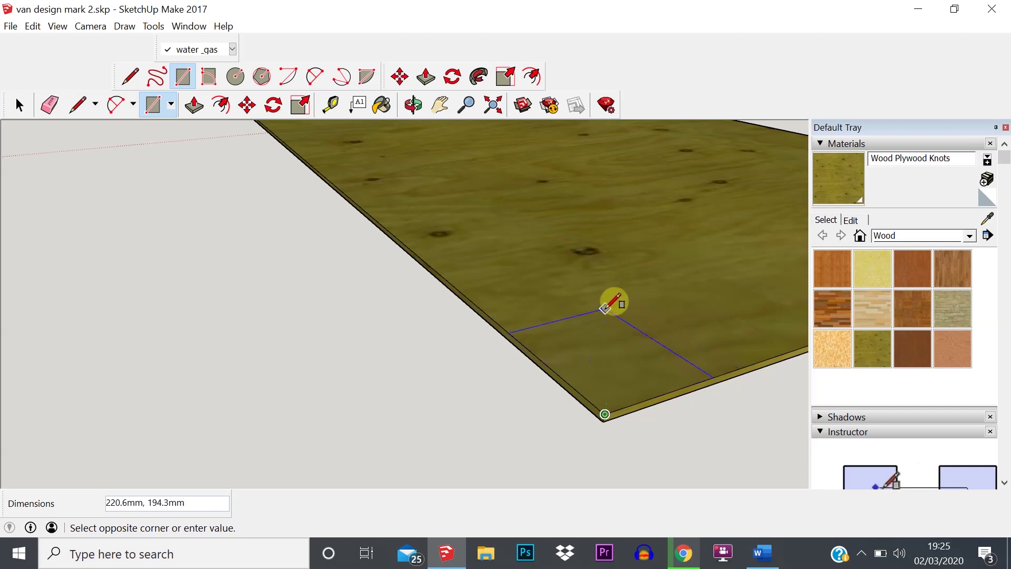
pyautogui.moveTo(612, 312); pyautogui.dragTo(748, 303, button='middle')
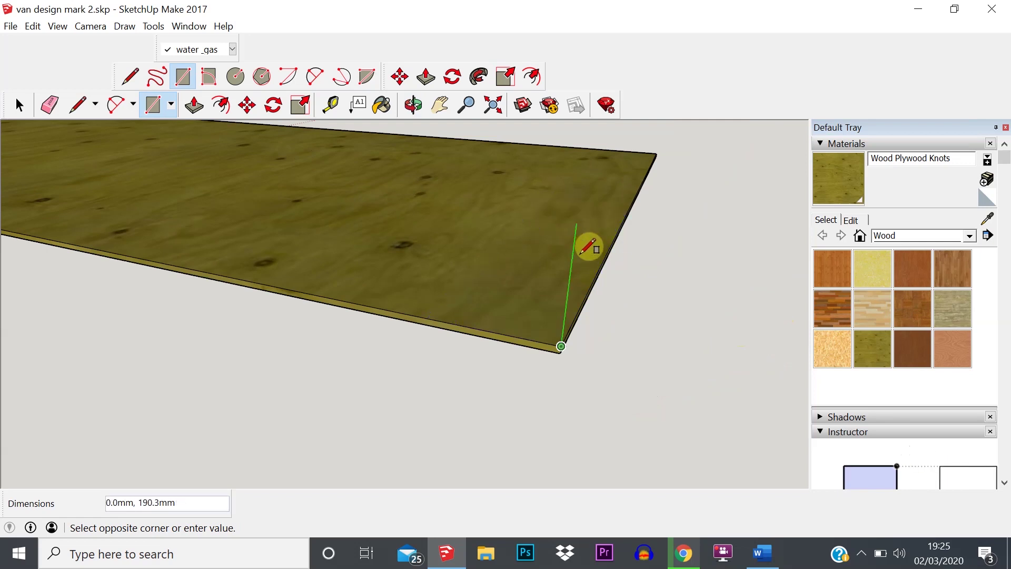
pyautogui.moveTo(546, 219); pyautogui.dragTo(371, 331, button='middle')
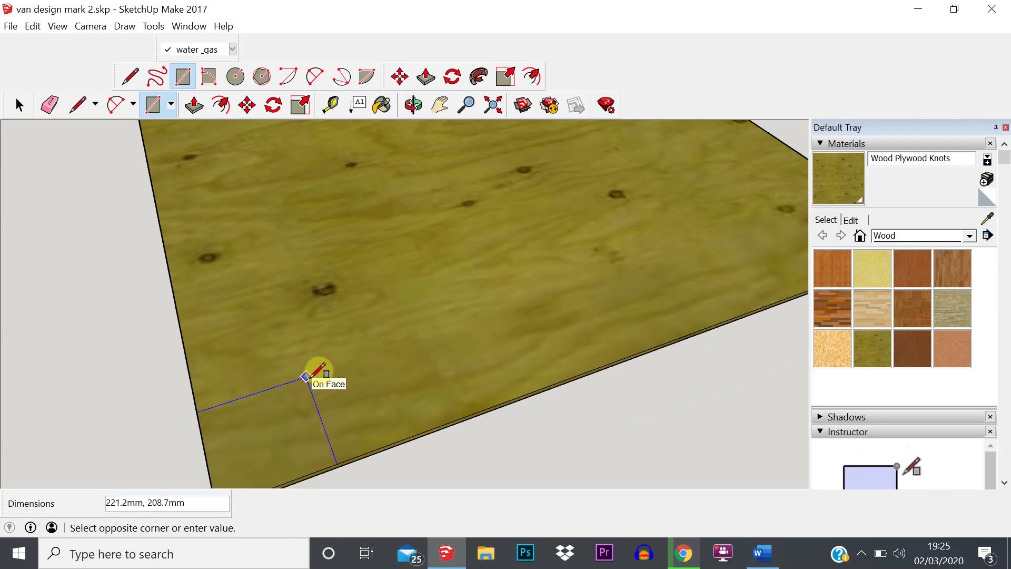
pyautogui.moveTo(305, 376); pyautogui.dragTo(259, 379, button='middle')
pyautogui.scroll(2, 345, 427)
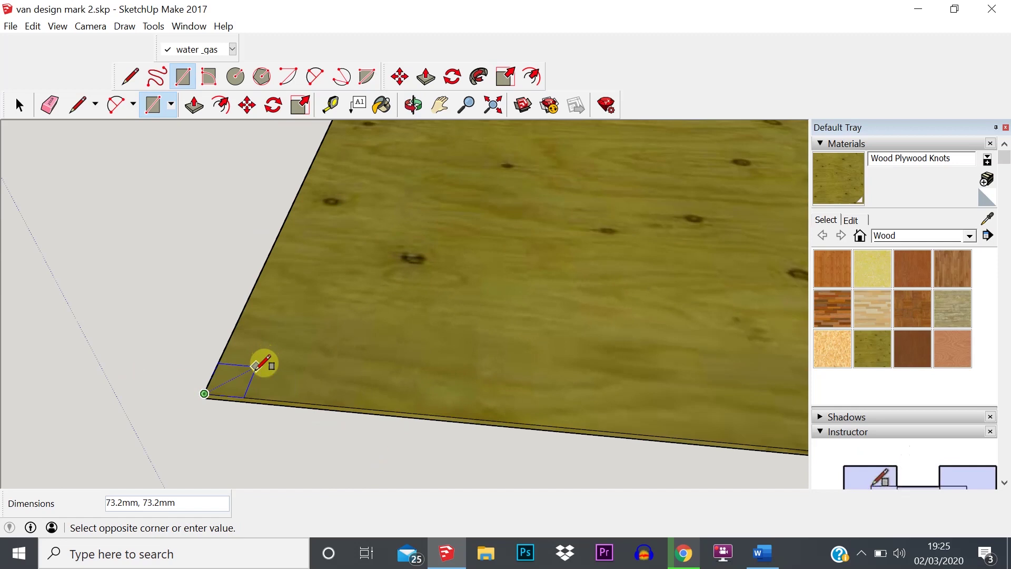
pyautogui.click(253, 367)
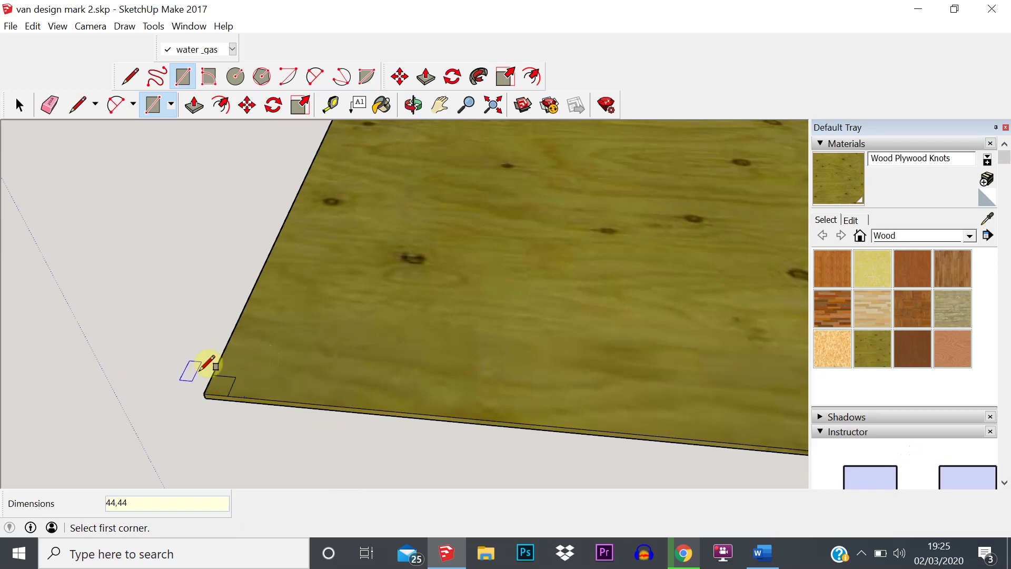
pyautogui.scroll(4, 247, 368)
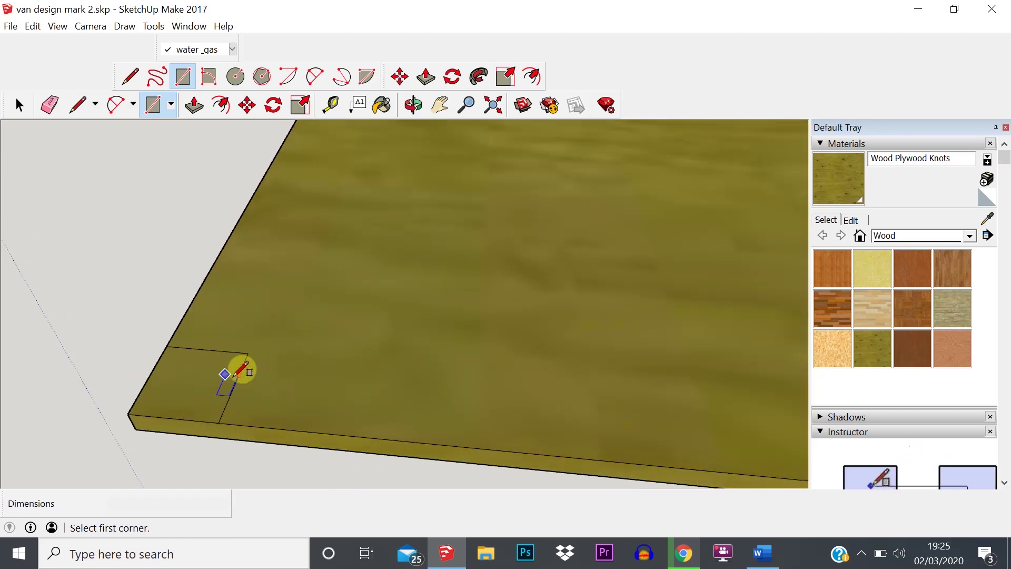
pyautogui.scroll(-3, 237, 370)
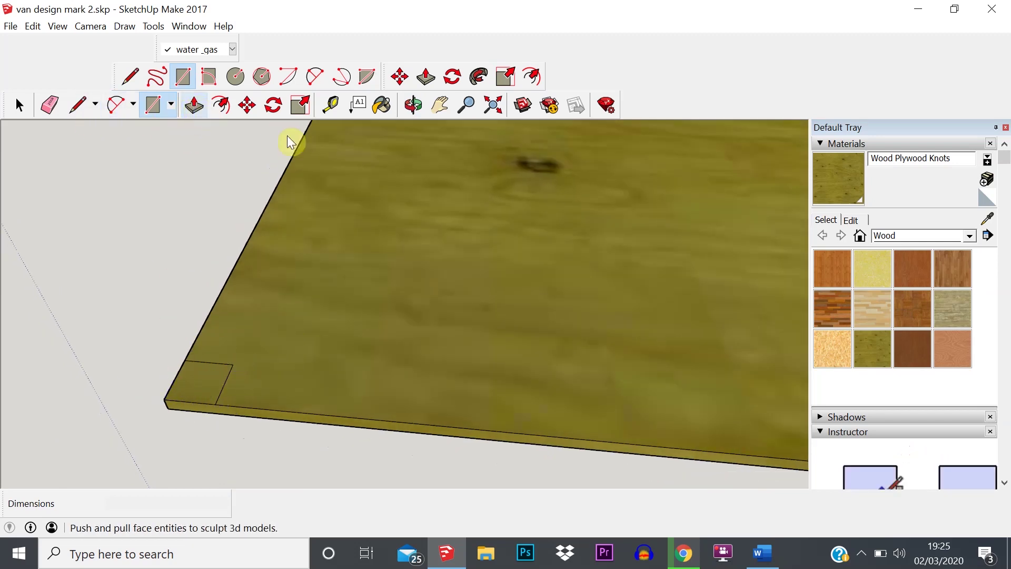
# Step: Push/Pull the corner square up to a 500 mm tall post
pyautogui.click(195, 105)
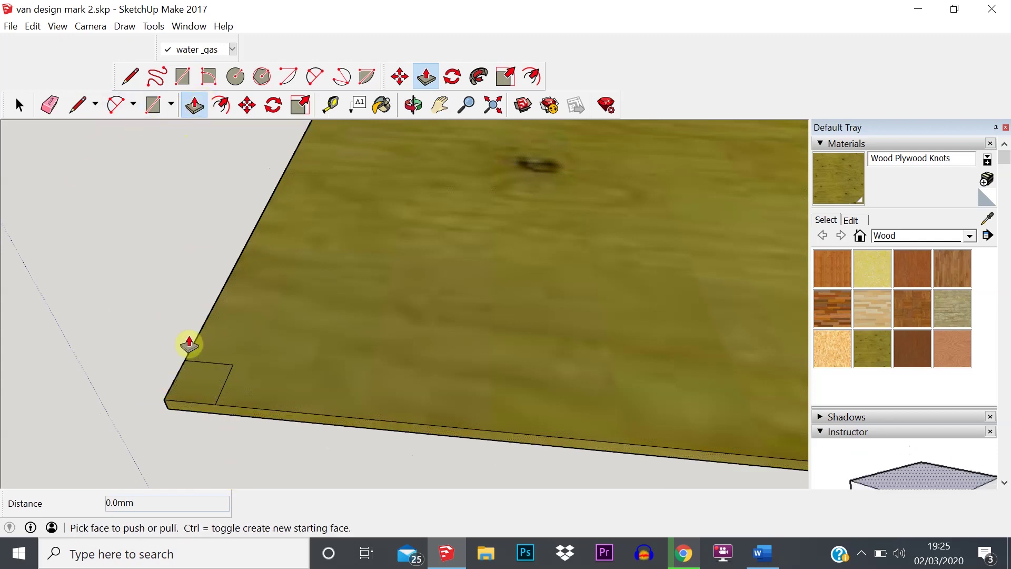
pyautogui.moveTo(199, 378); pyautogui.dragTo(183, 289)
pyautogui.scroll(-3, 174, 282)
pyautogui.scroll(-5, 183, 289)
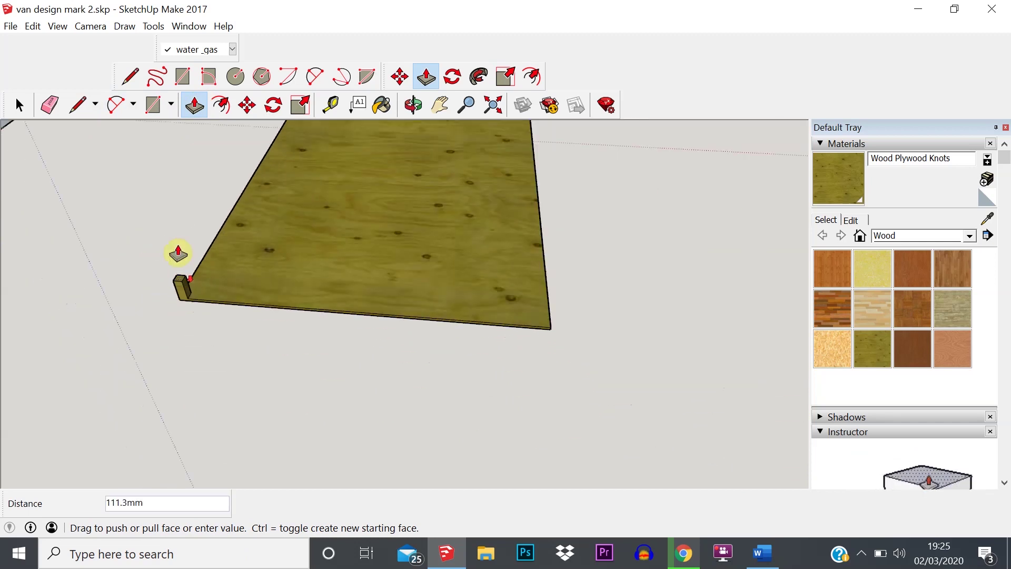
pyautogui.moveTo(176, 253); pyautogui.dragTo(464, 141, button='middle')
pyautogui.moveTo(463, 141); pyautogui.dragTo(212, 261)
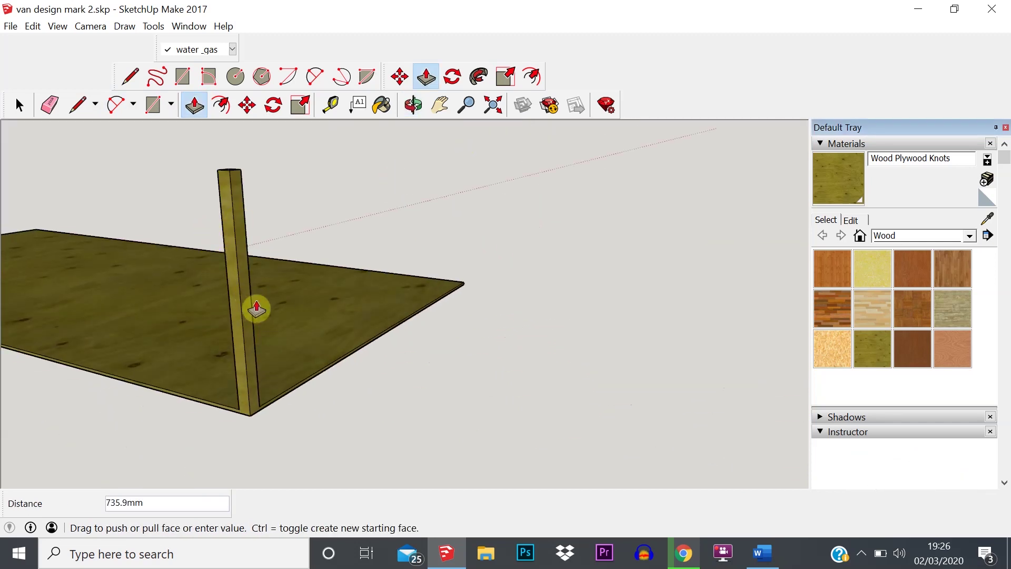
pyautogui.moveTo(257, 308); pyautogui.dragTo(256, 301)
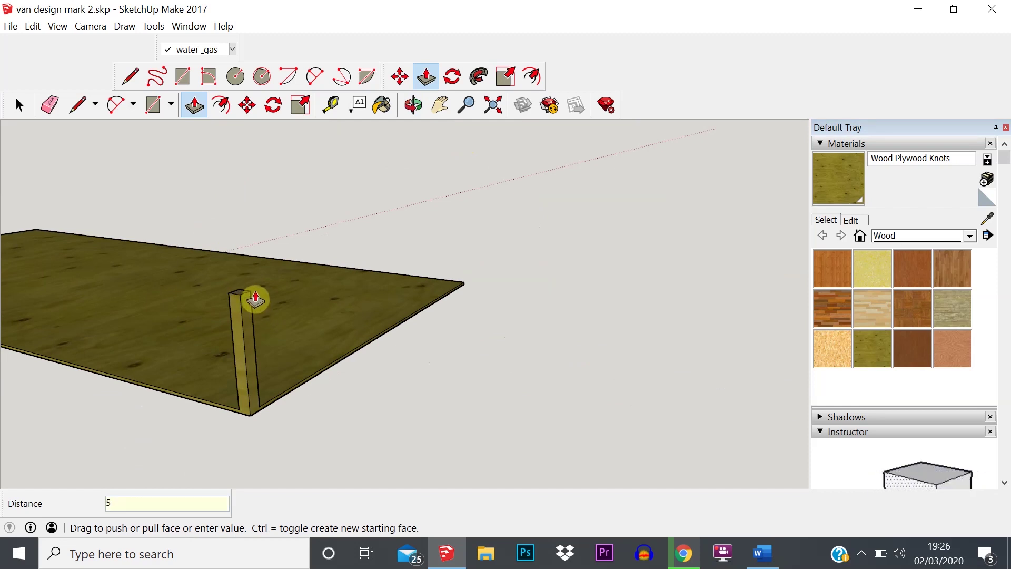
pyautogui.moveTo(256, 299); pyautogui.dragTo(238, 251)
pyautogui.moveTo(249, 348); pyautogui.dragTo(248, 312)
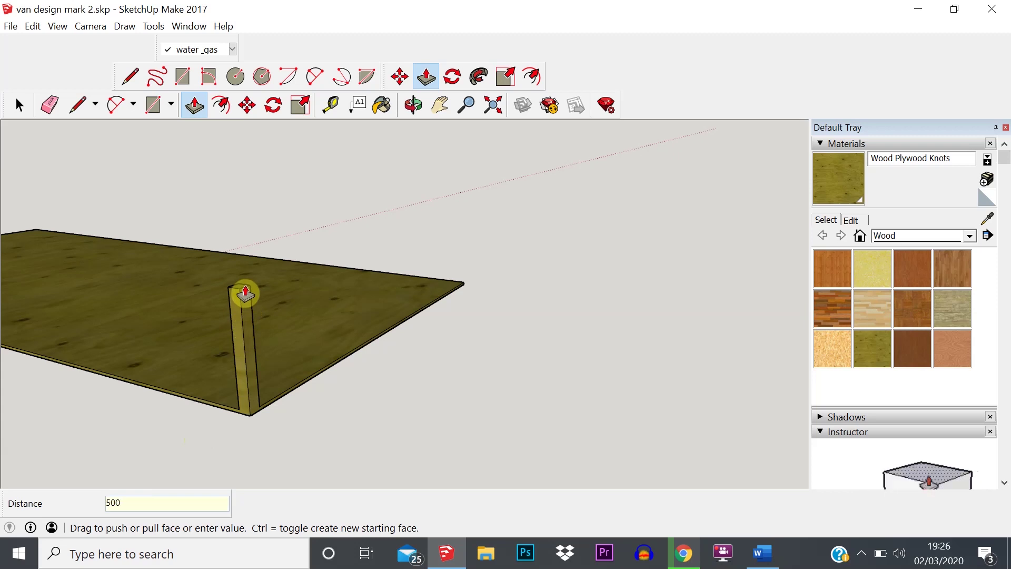
pyautogui.press('Return')
# Step: Orbit around the new post and plywood sheet to inspect them
pyautogui.moveTo(210, 474); pyautogui.dragTo(103, 440, button='middle')
pyautogui.scroll(3, 248, 309)
pyautogui.click(20, 105)
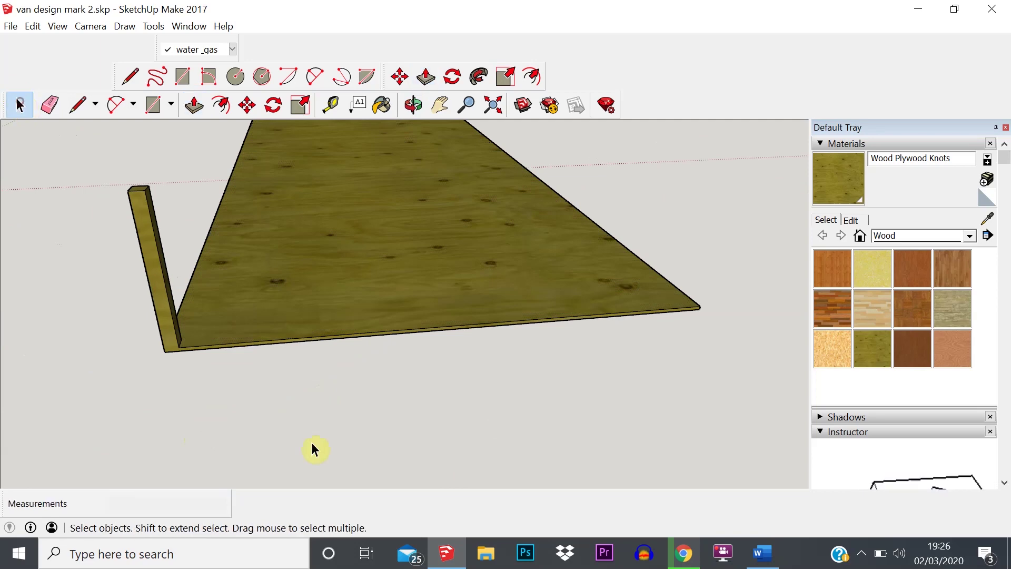
pyautogui.moveTo(209, 330); pyautogui.dragTo(396, 375, button='middle')
pyautogui.scroll(4, 293, 418)
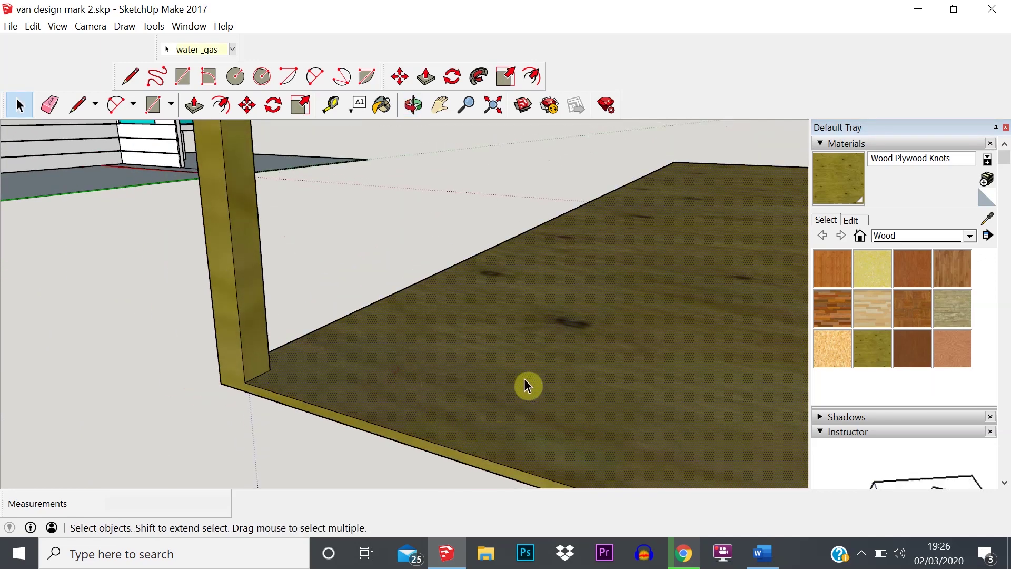
pyautogui.scroll(-2, 479, 369)
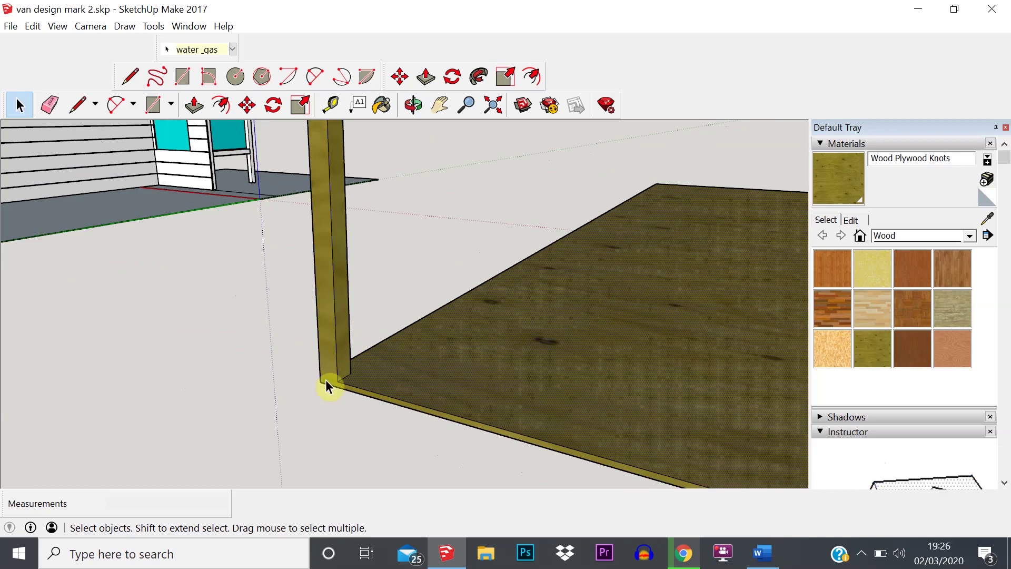
pyautogui.moveTo(305, 322); pyautogui.dragTo(582, 261, button='middle')
pyautogui.moveTo(407, 358); pyautogui.dragTo(332, 391, button='middle')
pyautogui.scroll(4, 347, 402)
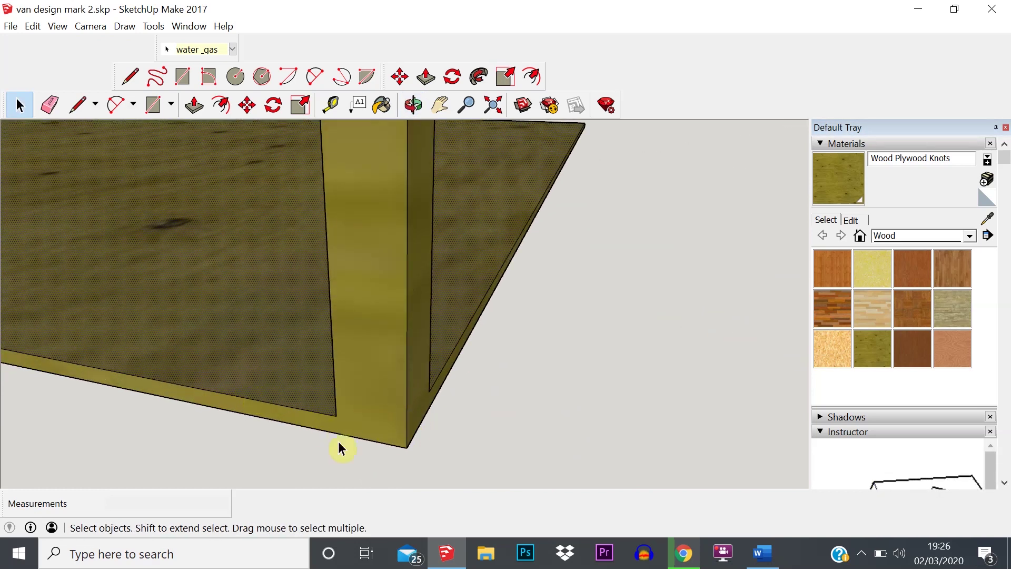
pyautogui.moveTo(221, 368); pyautogui.dragTo(334, 343, button='middle')
pyautogui.scroll(-2, 491, 360)
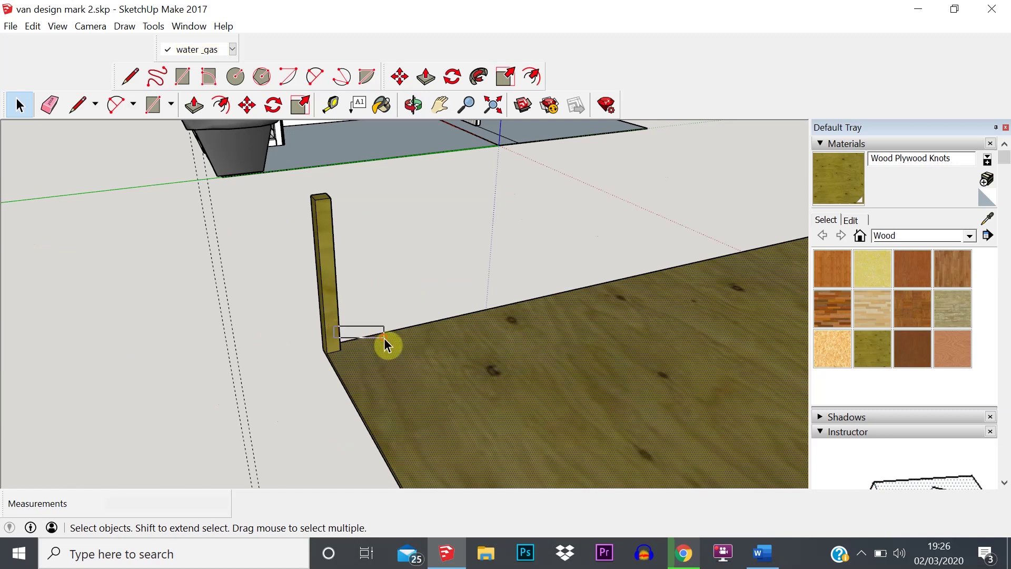
pyautogui.click(330, 310)
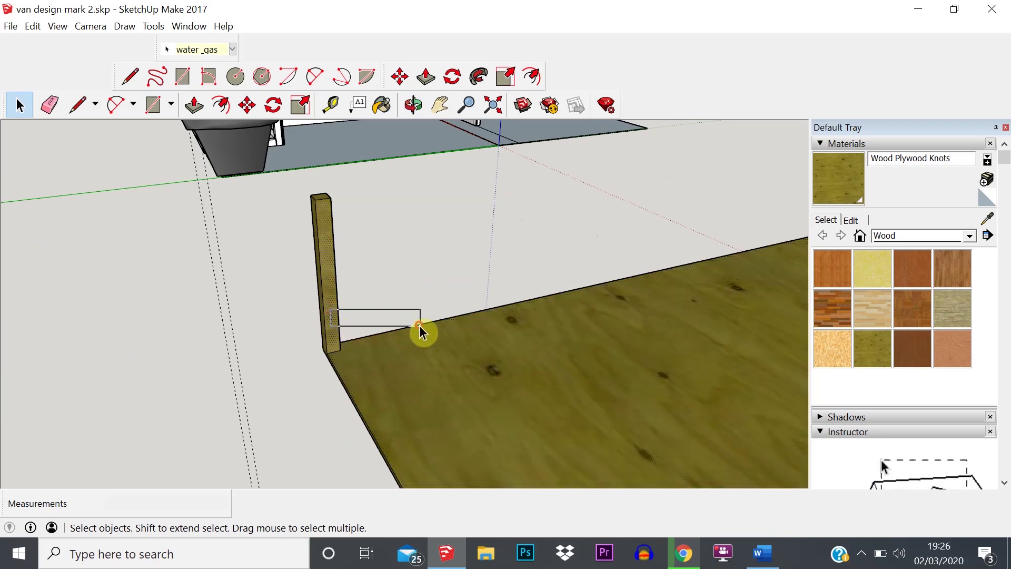
pyautogui.moveTo(420, 332); pyautogui.dragTo(327, 316)
pyautogui.moveTo(327, 315); pyautogui.dragTo(413, 377, button='middle')
pyautogui.scroll(2, 389, 387)
pyautogui.scroll(1, 388, 386)
pyautogui.click(552, 347)
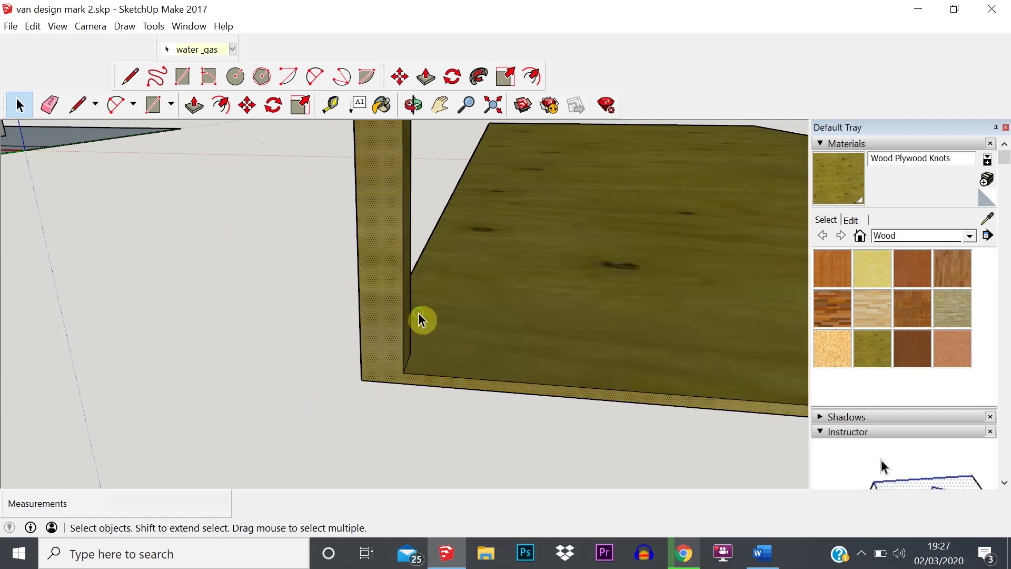
pyautogui.moveTo(418, 309); pyautogui.dragTo(362, 354, button='middle')
pyautogui.scroll(-3, 360, 349)
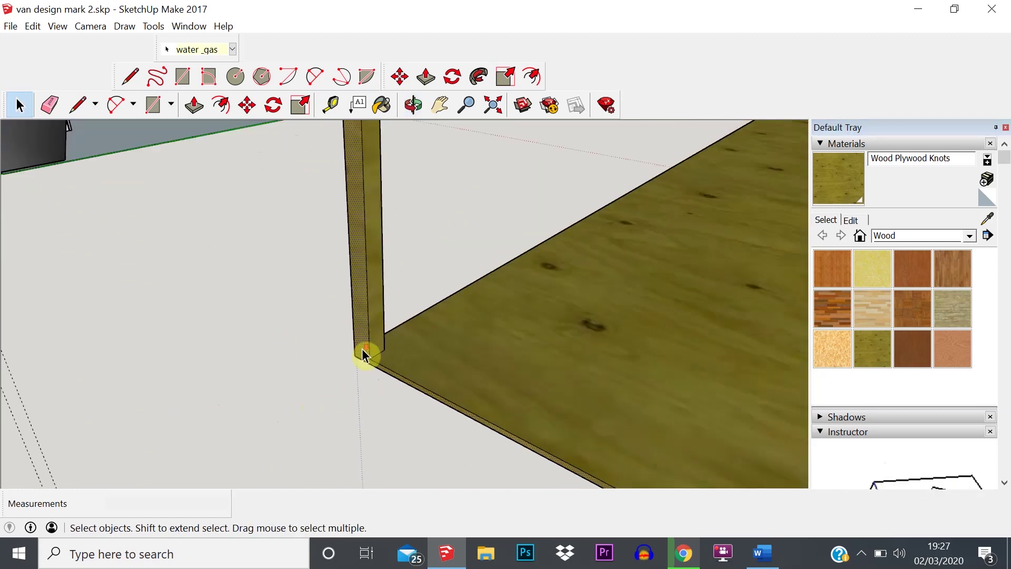
pyautogui.rightClick(371, 250)
pyautogui.click(277, 260)
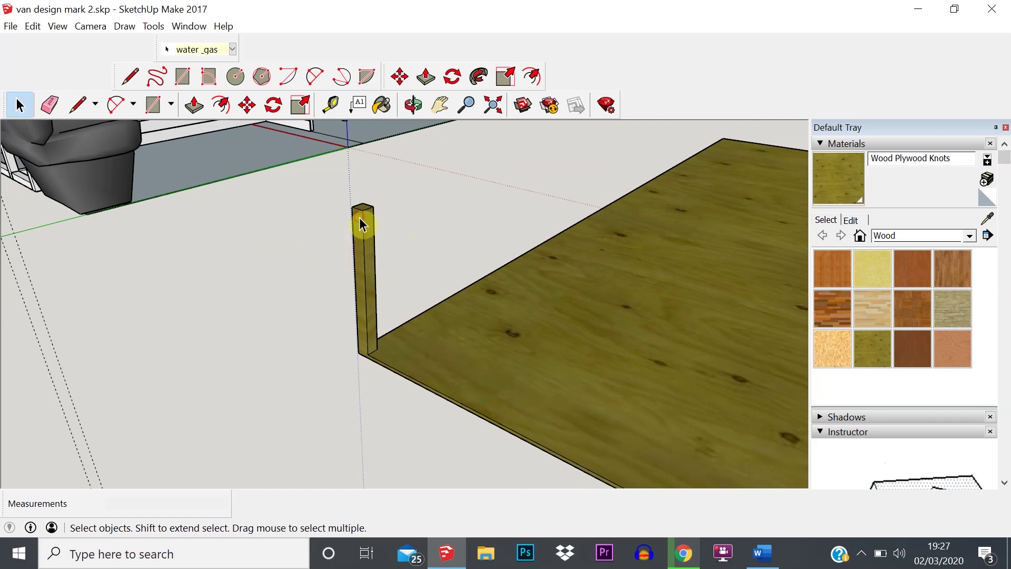
pyautogui.scroll(3, 365, 213)
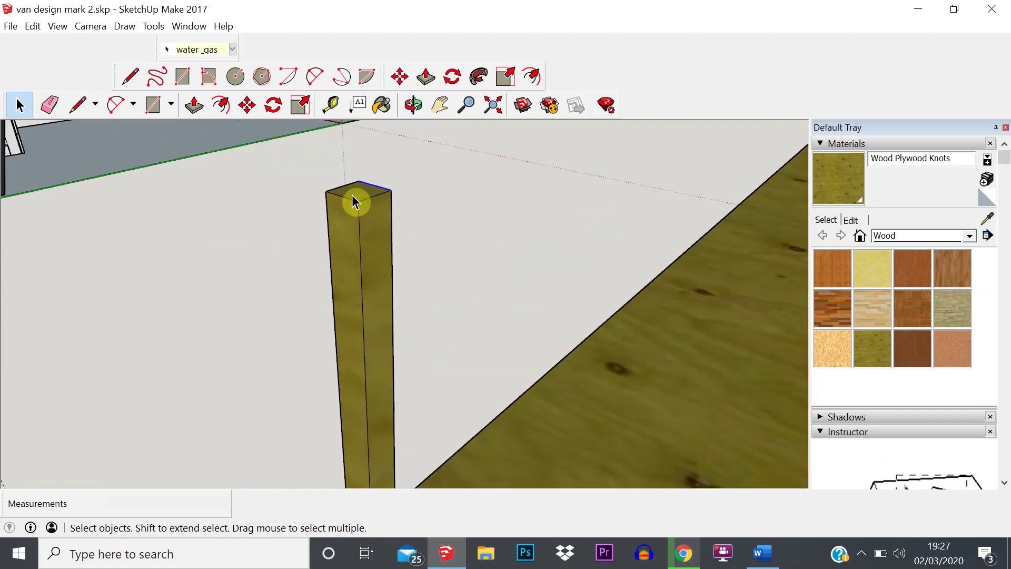
# Step: Start a Push/Pull on the post's top face, then cancel it
pyautogui.click(196, 106)
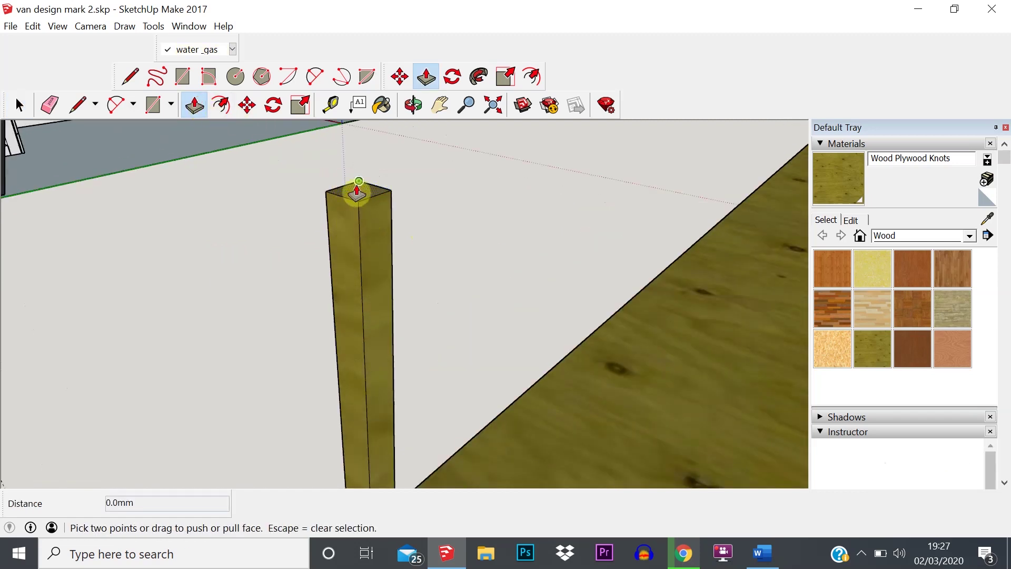
pyautogui.click(354, 192)
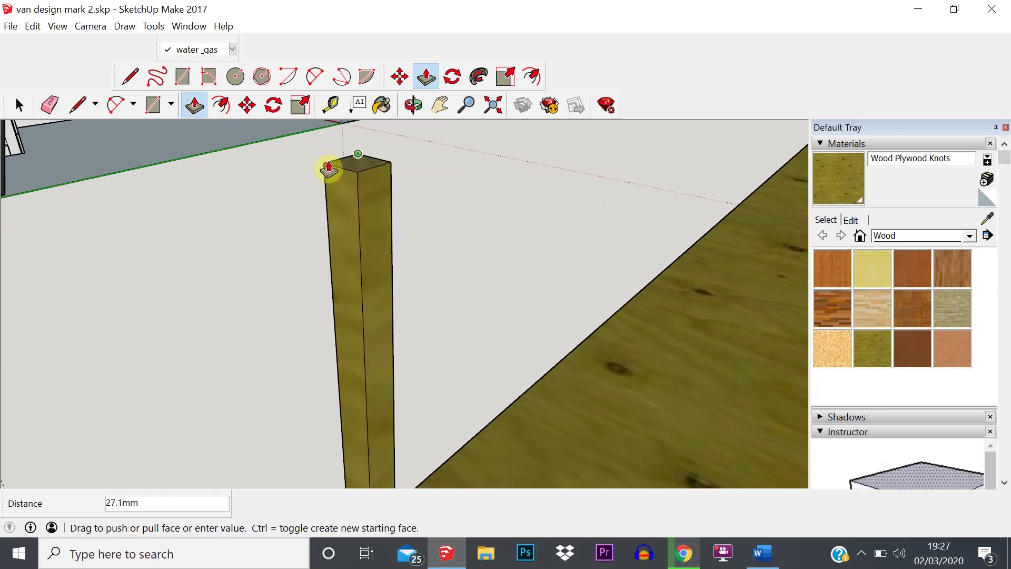
pyautogui.click(333, 176)
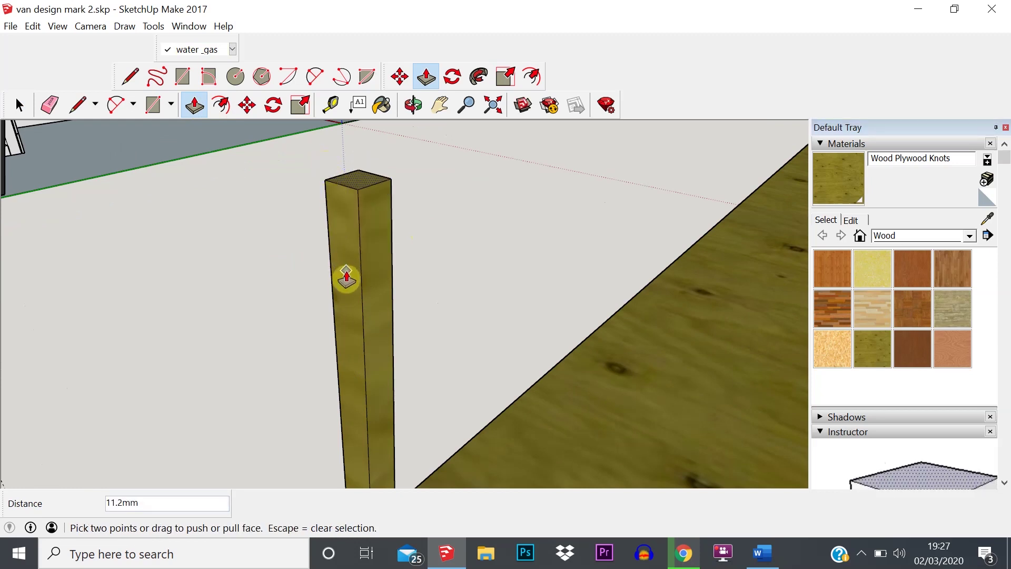
pyautogui.press('Escape')
pyautogui.scroll(-3, 277, 316)
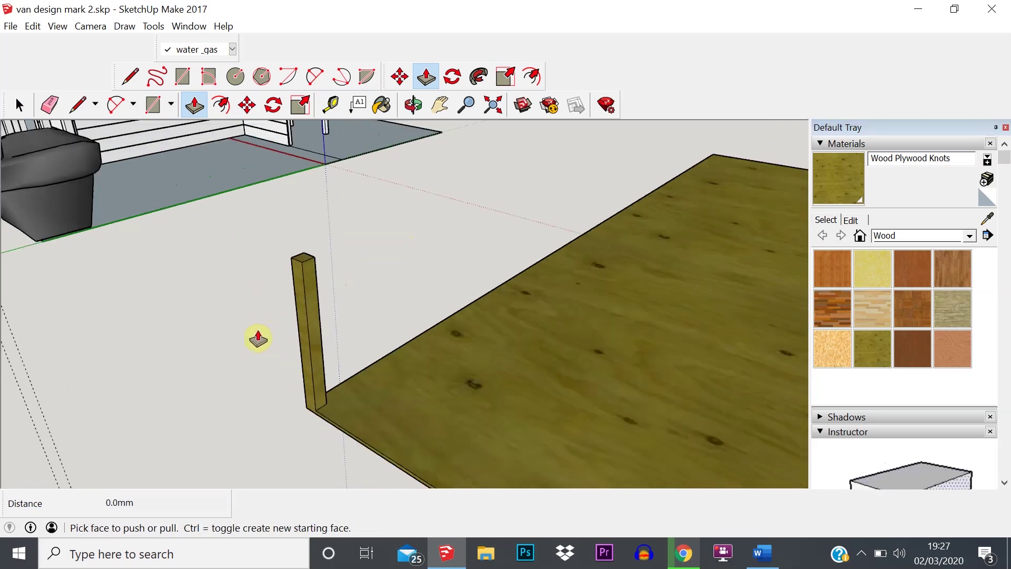
pyautogui.click(20, 105)
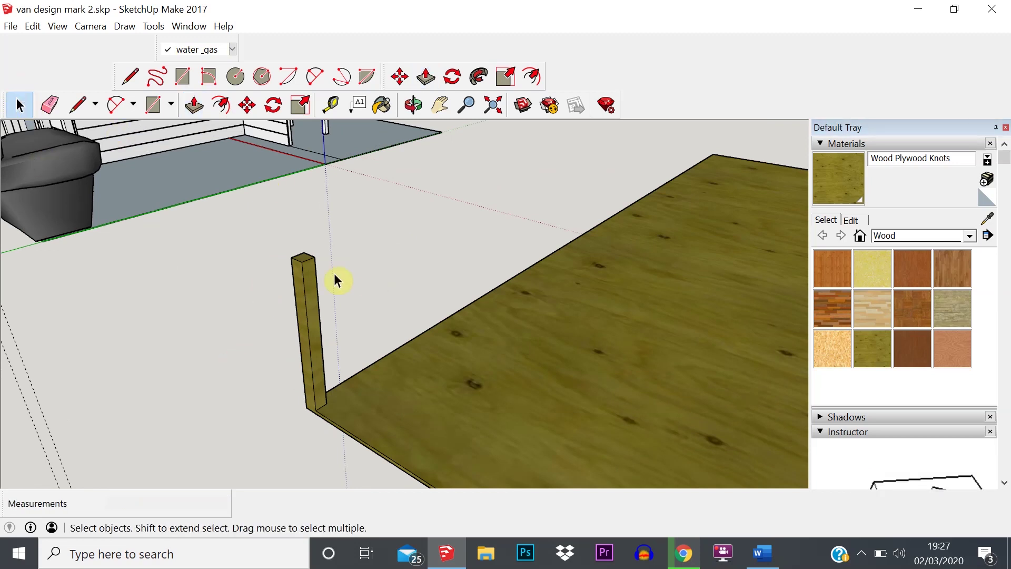
# Step: Nudge the post slightly with Move and orbit to frame its top
pyautogui.click(249, 107)
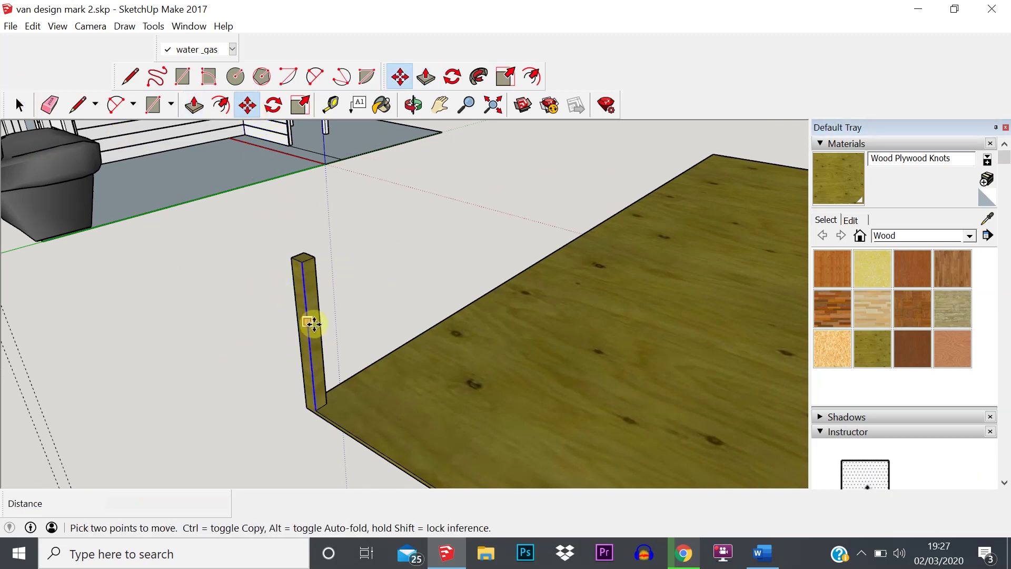
pyautogui.scroll(3, 314, 360)
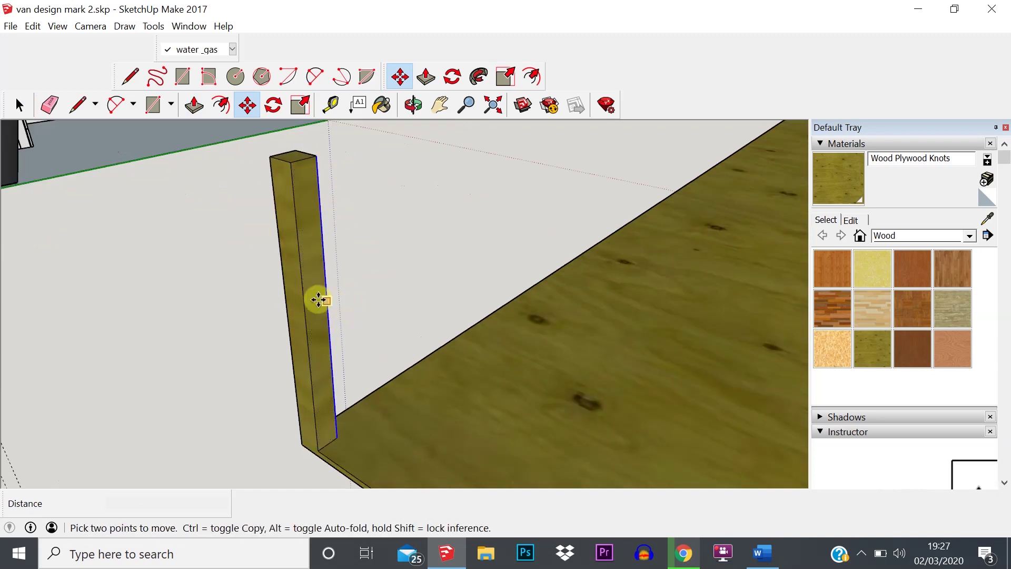
pyautogui.moveTo(315, 299); pyautogui.dragTo(321, 277)
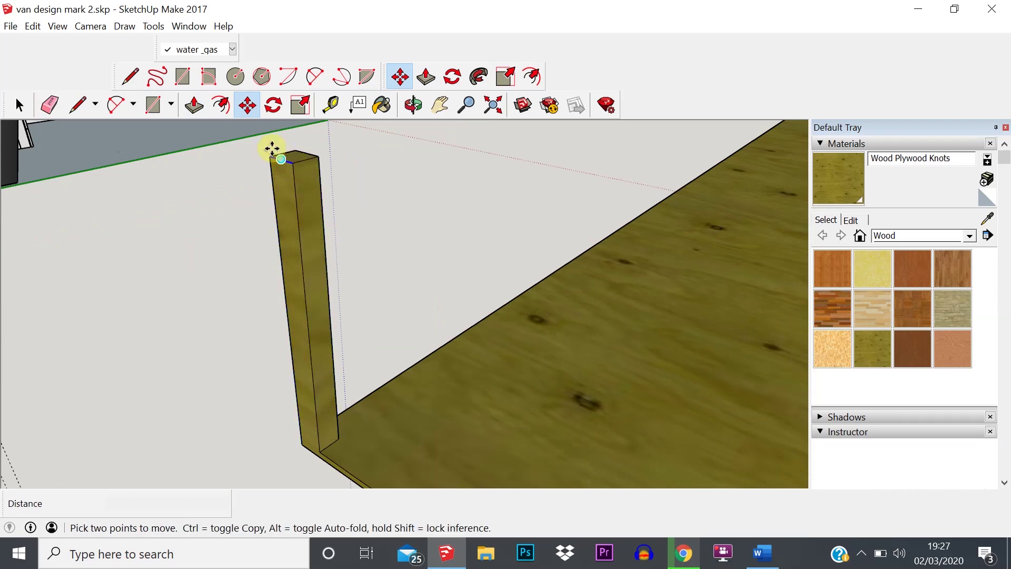
pyautogui.scroll(-5, 316, 407)
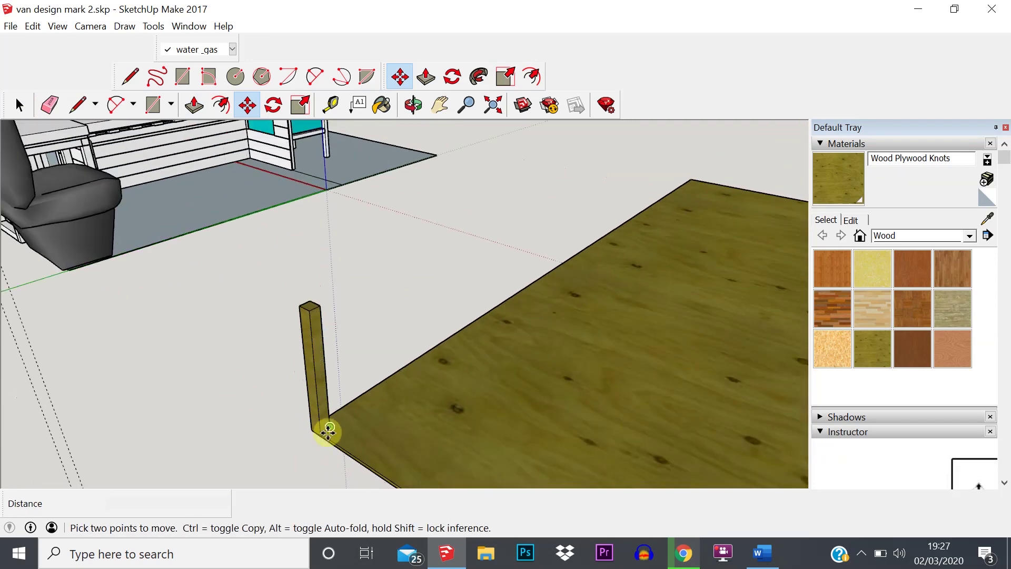
pyautogui.moveTo(327, 429); pyautogui.dragTo(327, 434, button='middle')
pyautogui.moveTo(480, 378)
pyautogui.mouseDown(button='middle')
pyautogui.moveTo(492, 377)
pyautogui.moveTo(474, 361)
pyautogui.moveTo(431, 375)
pyautogui.moveTo(483, 384)
pyautogui.mouseUp(button='middle')
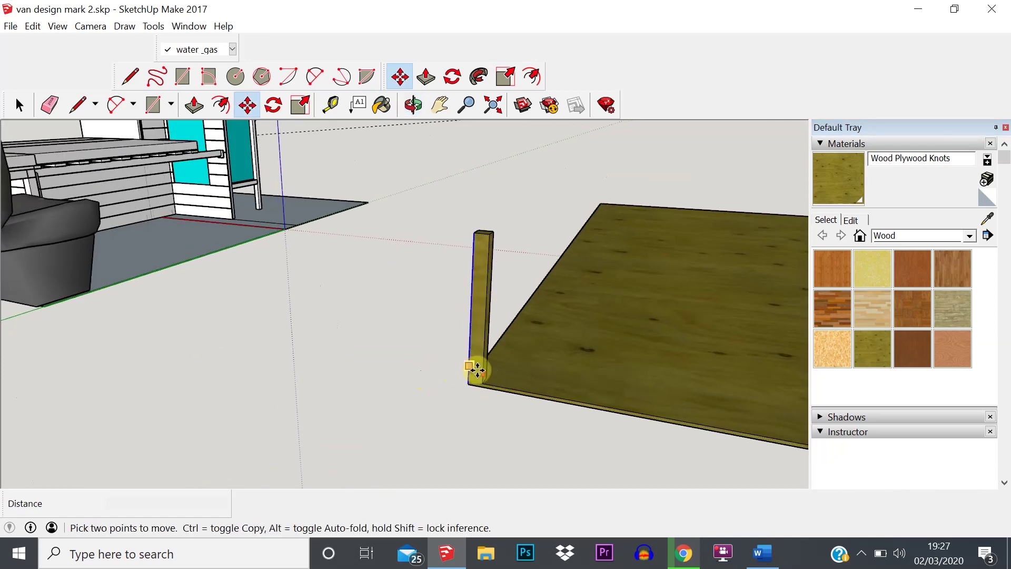
pyautogui.scroll(2, 480, 376)
pyautogui.scroll(2, 460, 384)
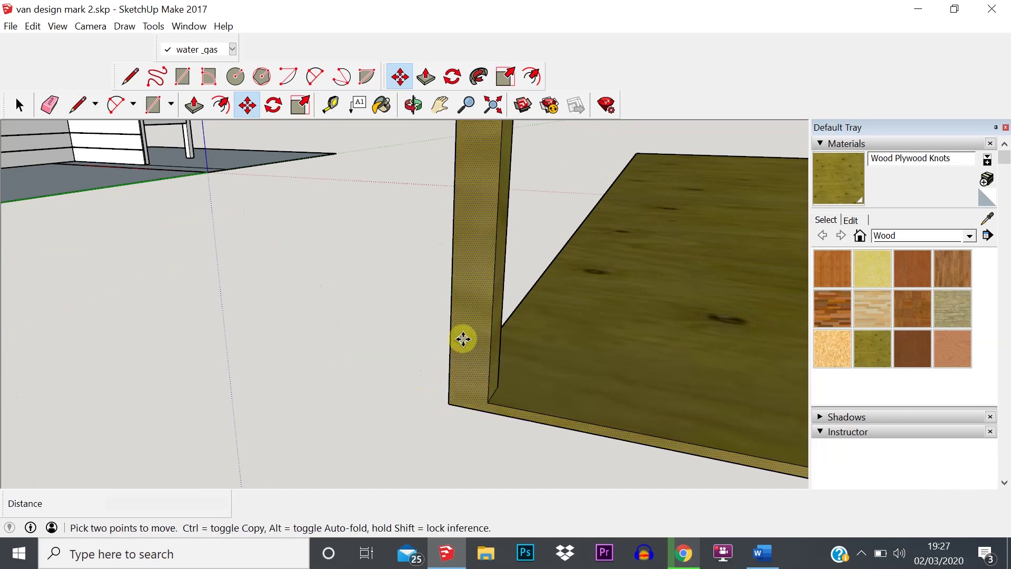
pyautogui.moveTo(463, 340); pyautogui.dragTo(436, 429, button='middle')
pyautogui.moveTo(474, 384); pyautogui.dragTo(501, 226, button='middle')
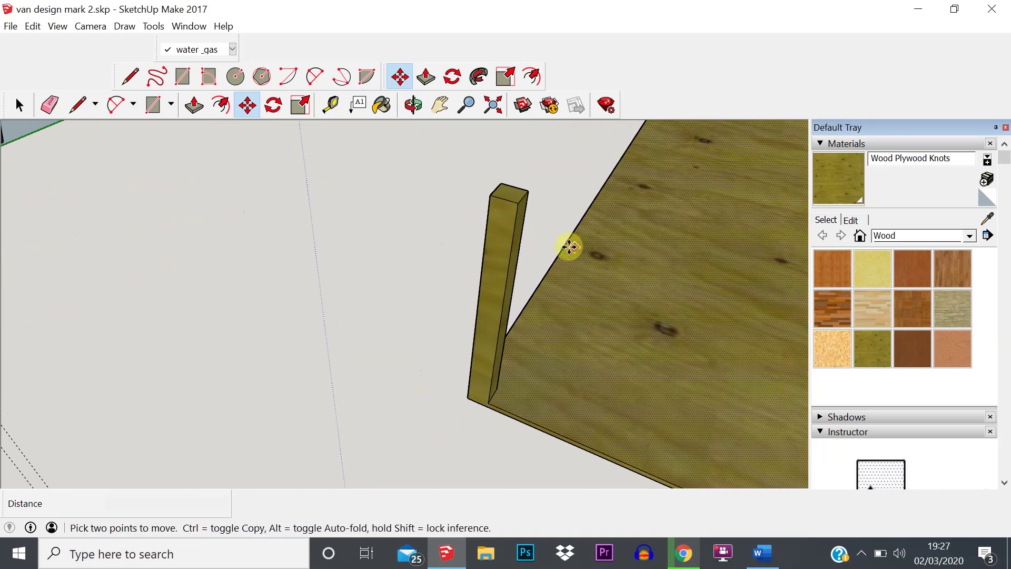
pyautogui.scroll(3, 524, 350)
pyautogui.moveTo(504, 406); pyautogui.dragTo(432, 397, button='middle')
# Step: Move the post 50mm along the board edge
pyautogui.click(463, 383)
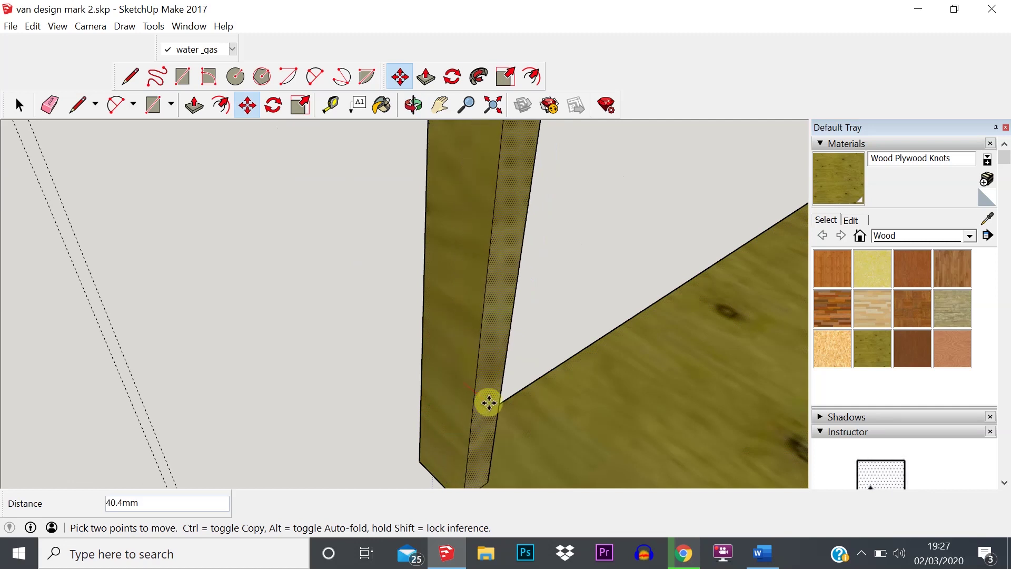
pyautogui.scroll(-3, 480, 393)
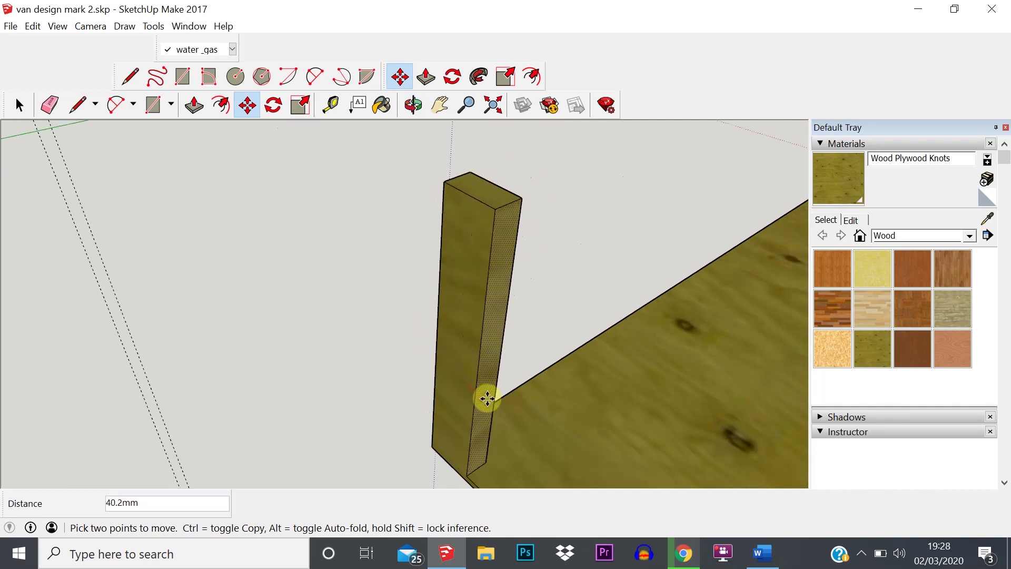
pyautogui.write('50')
pyautogui.press('Return')
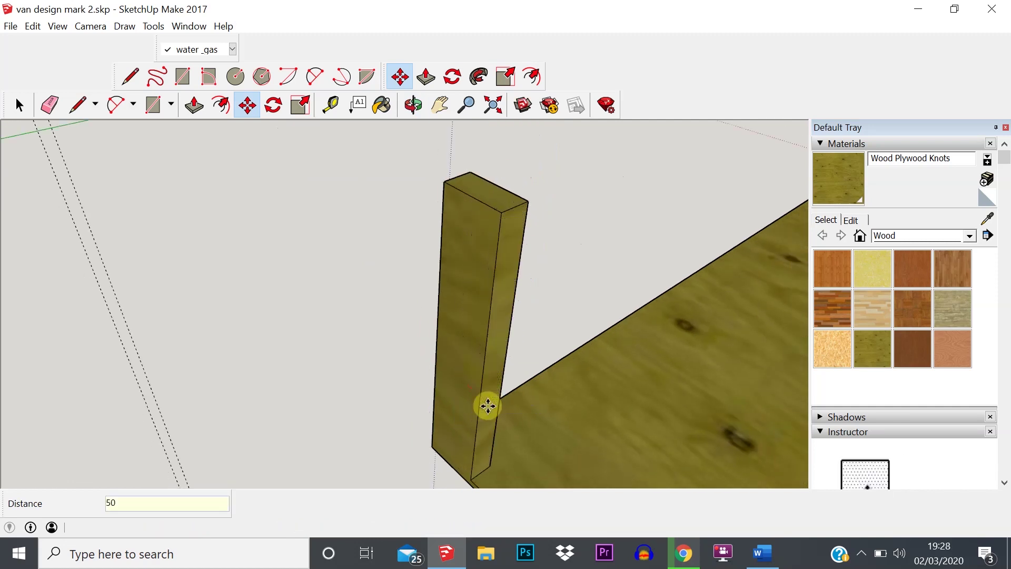
# Step: Start a second 50mm move of the post, then cancel it
pyautogui.moveTo(487, 406); pyautogui.dragTo(404, 330, button='middle')
pyautogui.click(415, 306)
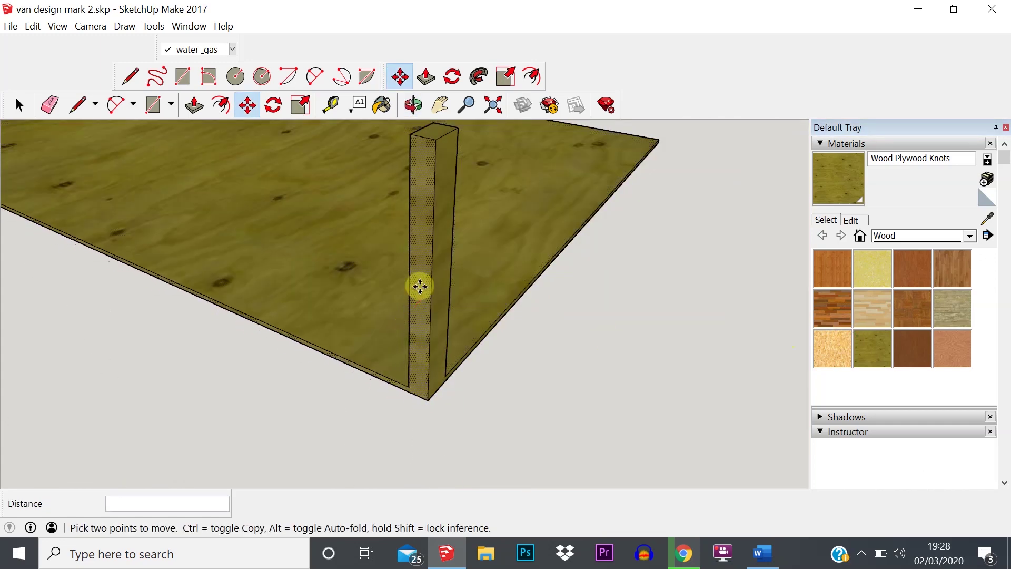
pyautogui.write('50.0mm')
pyautogui.press('Return')
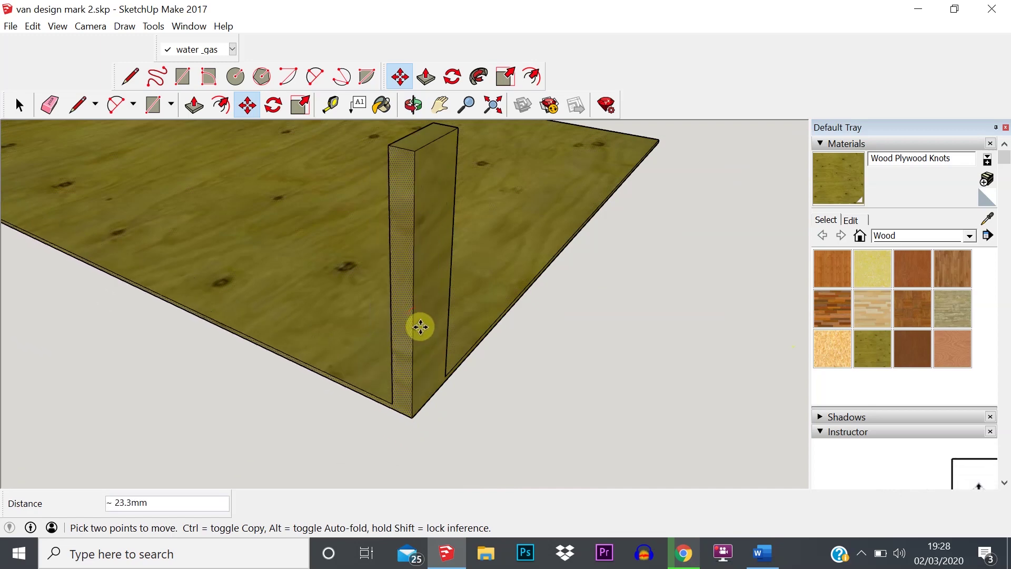
pyautogui.press('Escape')
pyautogui.moveTo(431, 317); pyautogui.dragTo(359, 321, button='middle')
pyautogui.scroll(-6, 360, 321)
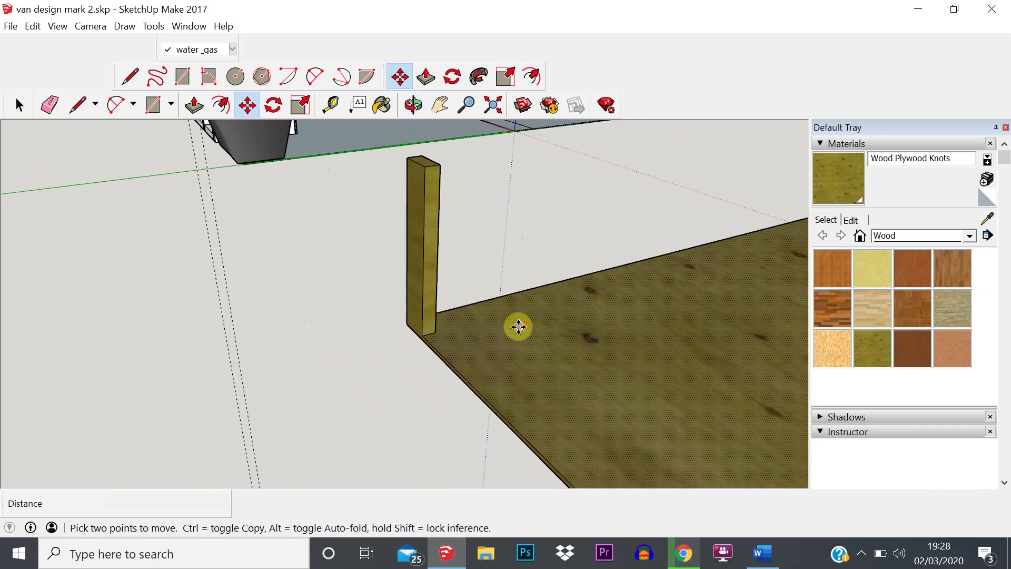
pyautogui.moveTo(513, 329); pyautogui.dragTo(619, 312, button='middle')
pyautogui.scroll(2, 710, 341)
pyautogui.scroll(2, 710, 342)
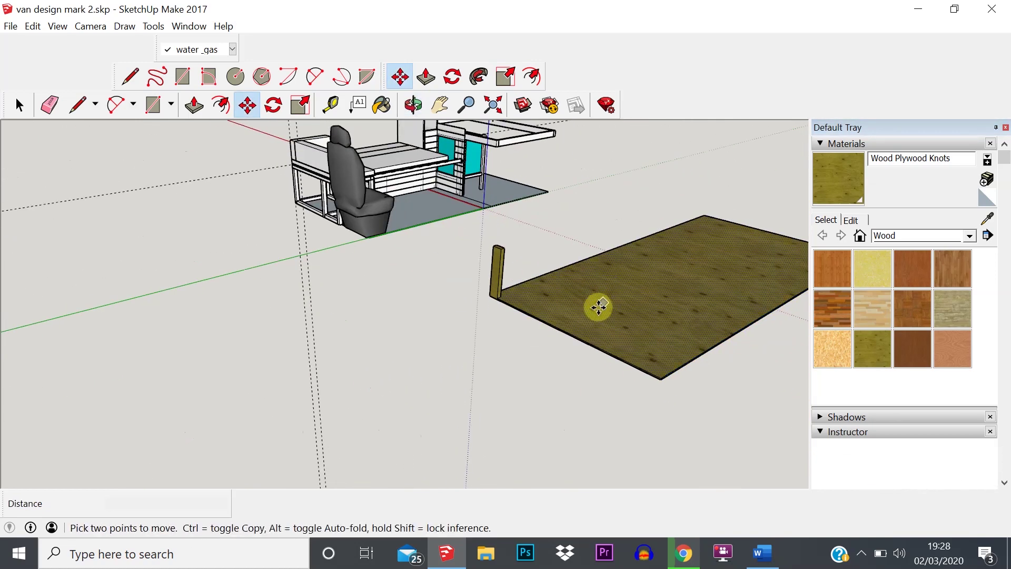
pyautogui.scroll(2, 598, 305)
pyautogui.scroll(3, 598, 305)
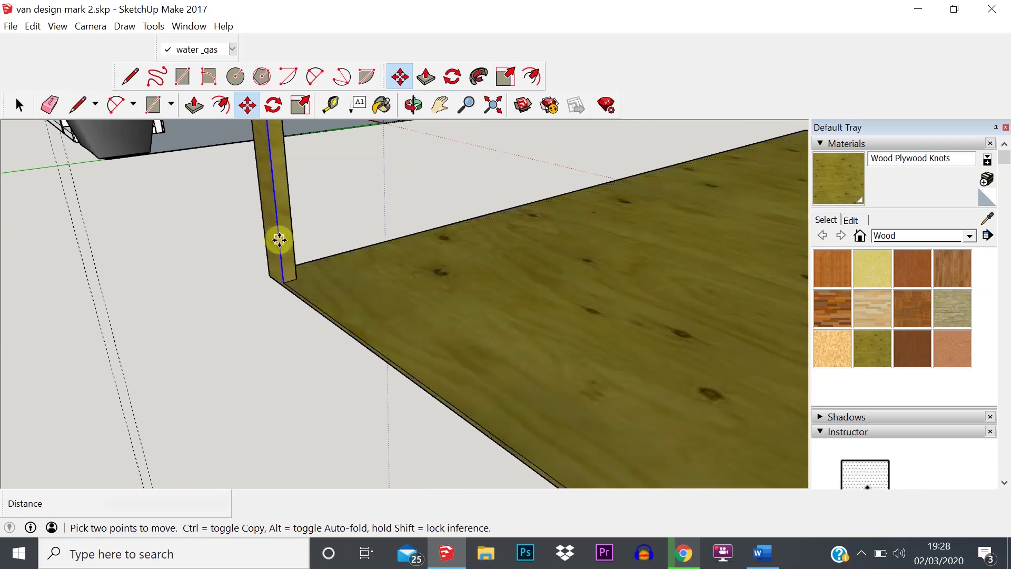
pyautogui.moveTo(283, 246); pyautogui.dragTo(469, 300, button='middle')
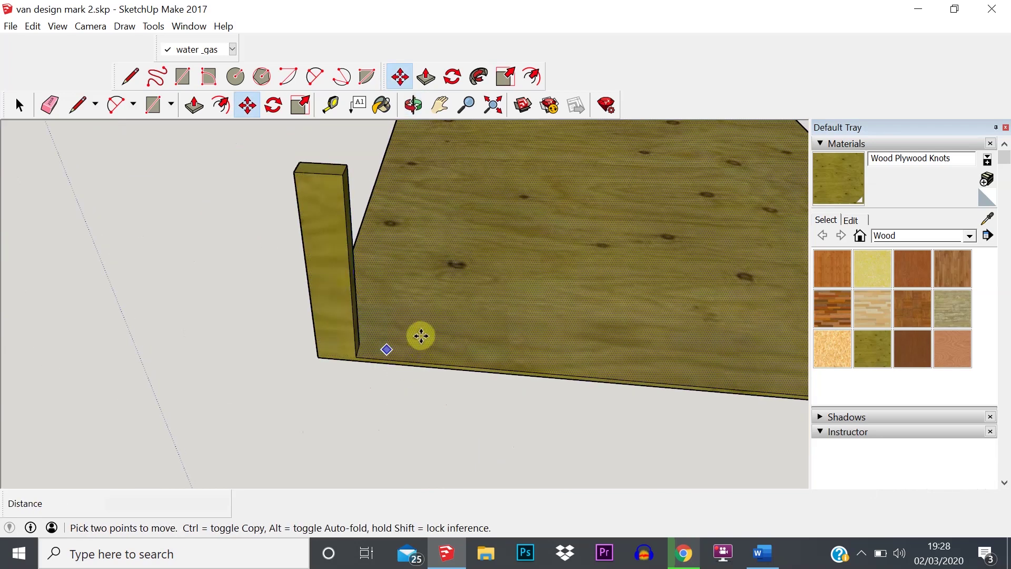
pyautogui.moveTo(305, 243); pyautogui.dragTo(369, 261, button='middle')
pyautogui.scroll(-4, 369, 260)
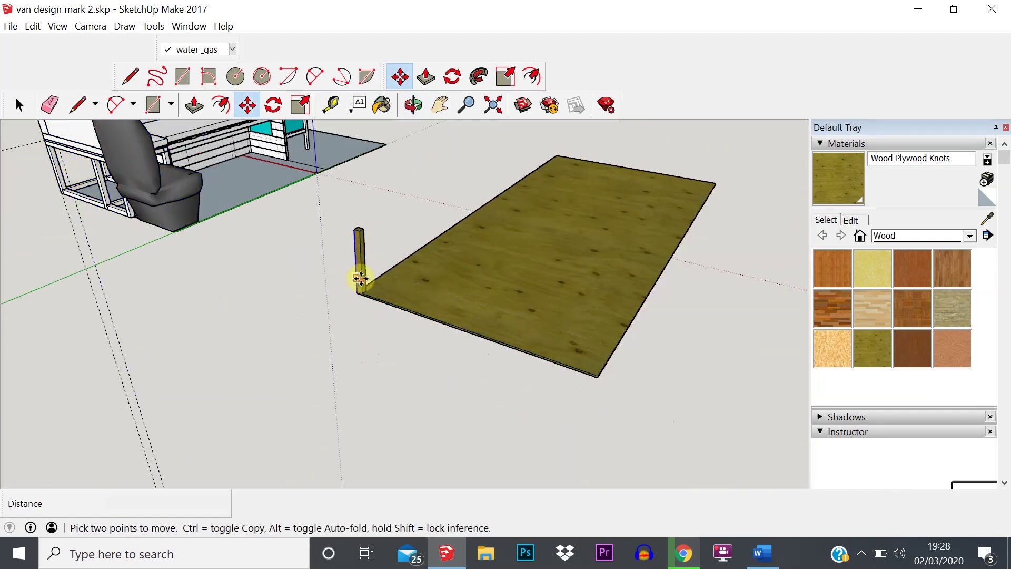
pyautogui.scroll(3, 355, 273)
pyautogui.moveTo(445, 305); pyautogui.dragTo(421, 368, button='middle')
pyautogui.scroll(-3, 363, 316)
pyautogui.press('m')
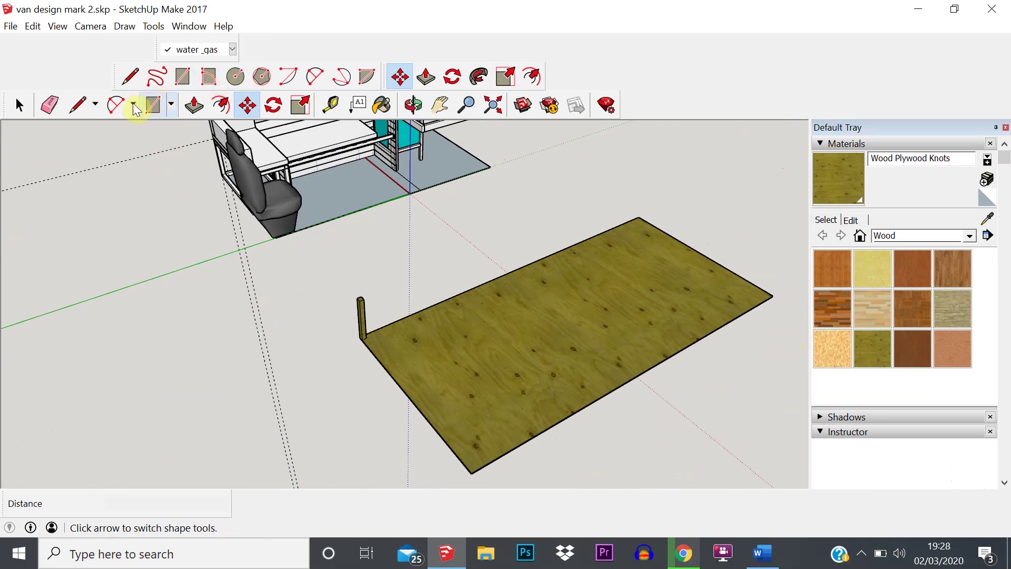
pyautogui.moveTo(435, 364); pyautogui.dragTo(377, 248, button='middle')
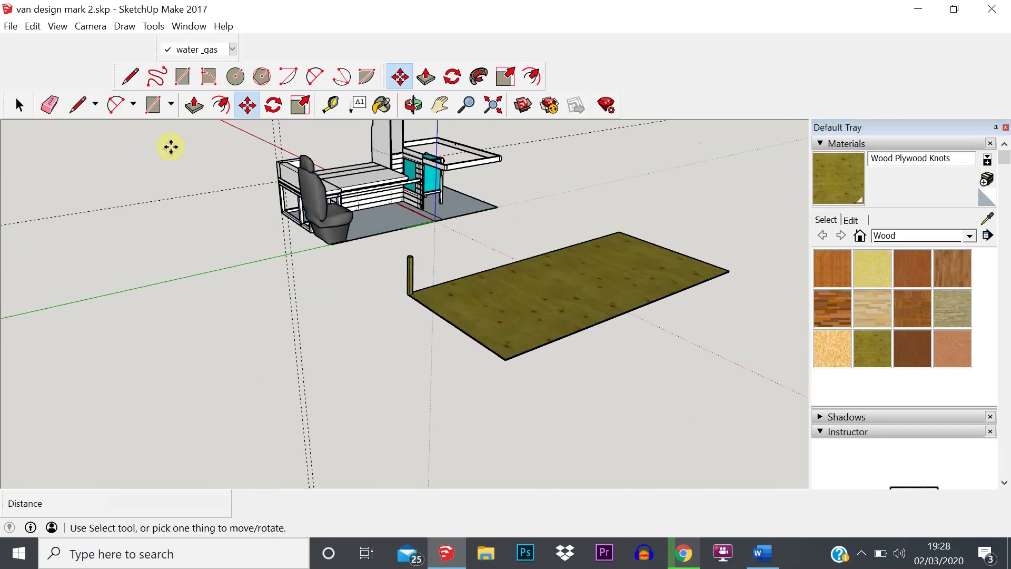
# Step: Draw a 100mm-radius circle on the plywood board
pyautogui.click(235, 77)
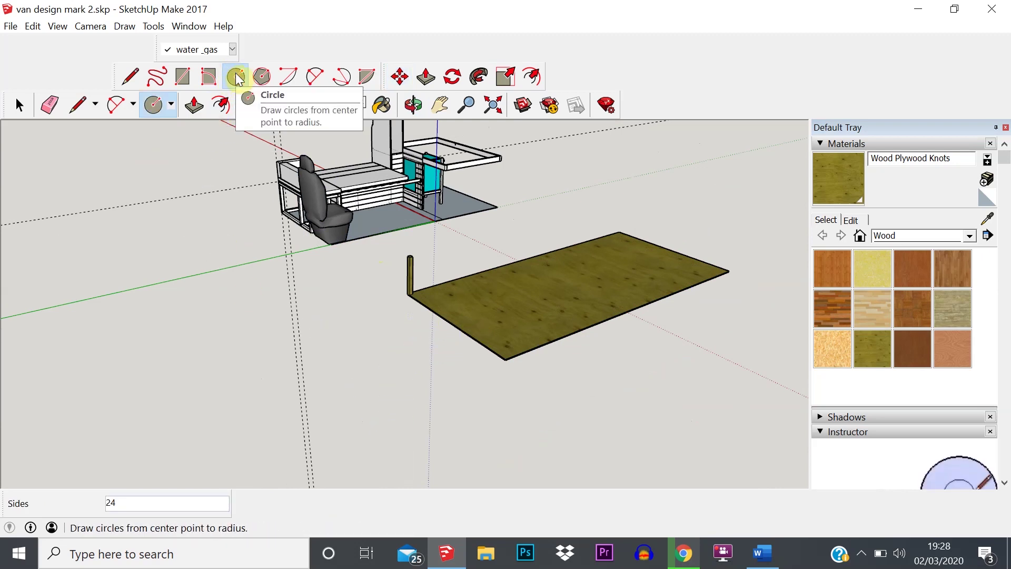
pyautogui.click(486, 308)
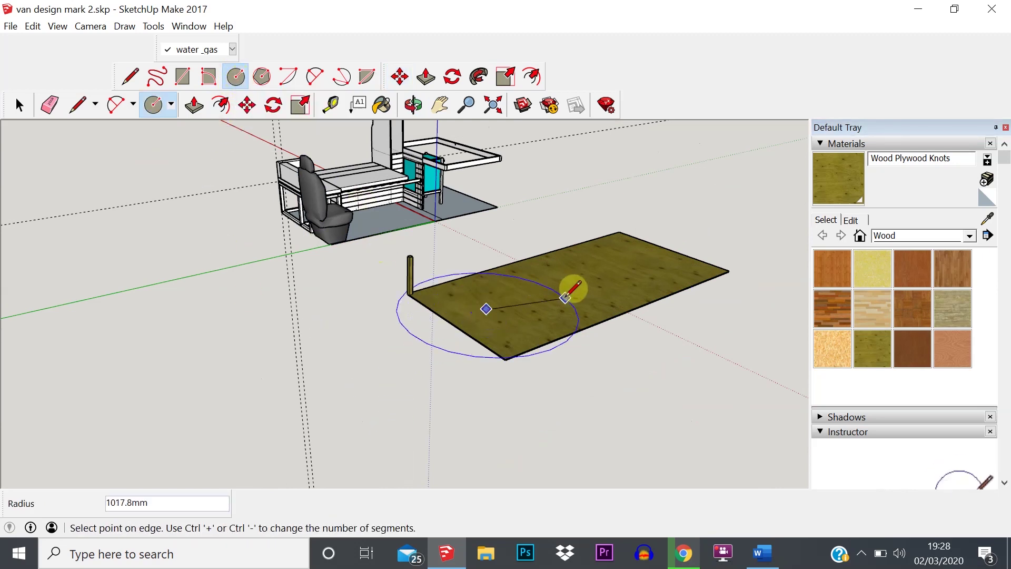
pyautogui.scroll(10, 527, 293)
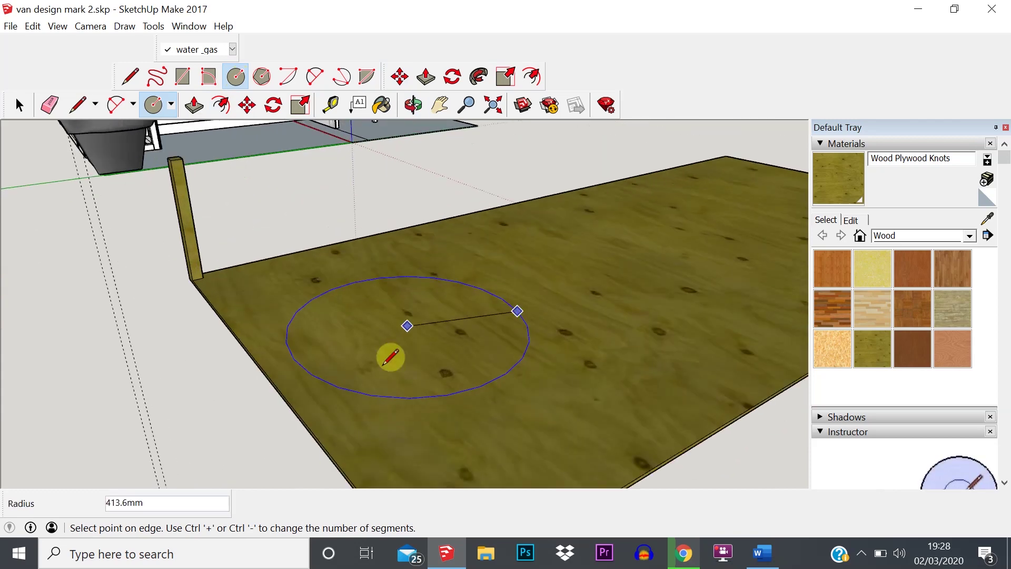
pyautogui.scroll(3, 411, 325)
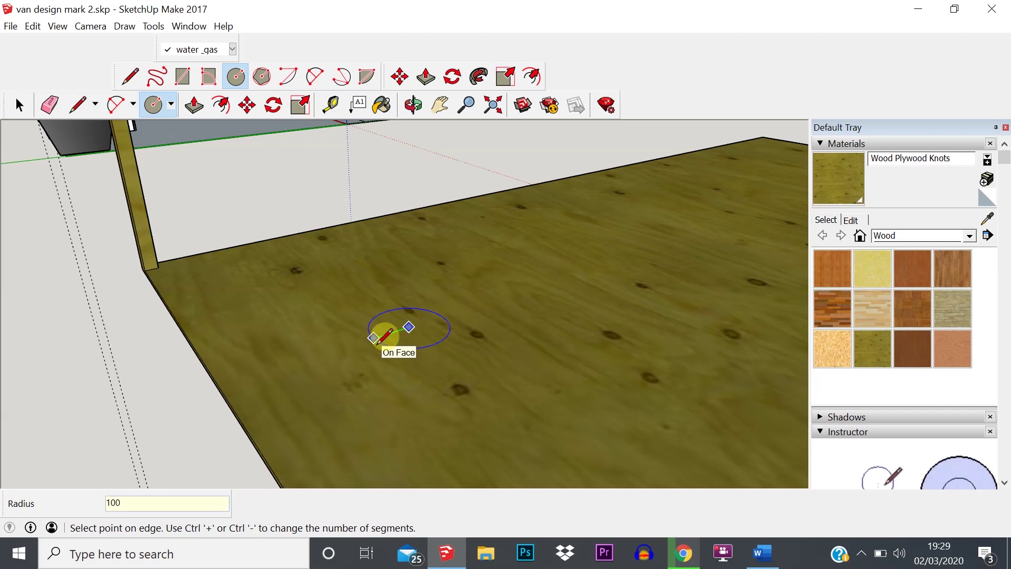
pyautogui.click(386, 335)
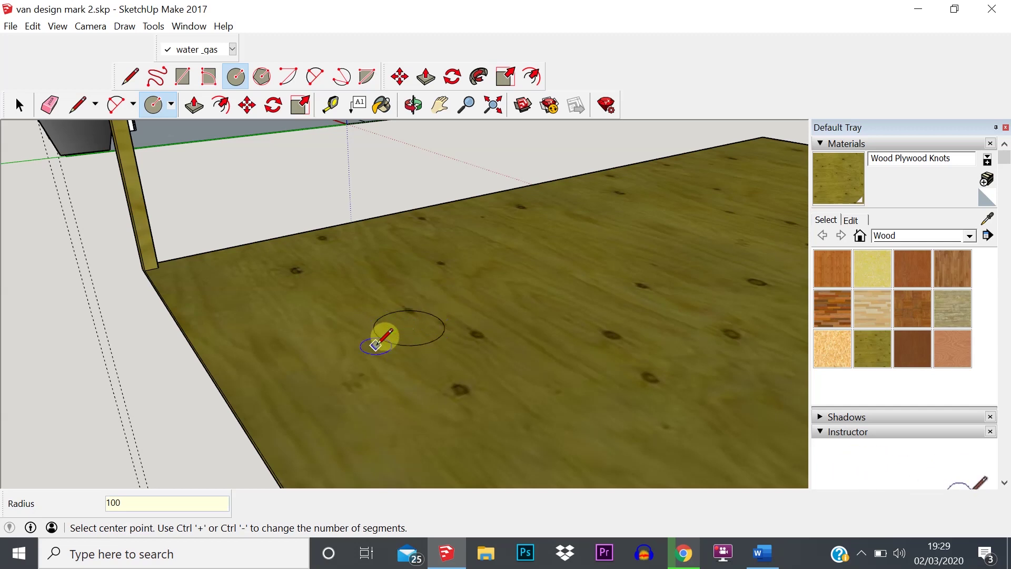
# Step: Push/Pull the circle up into a cylinder about 461.5mm tall
pyautogui.click(195, 105)
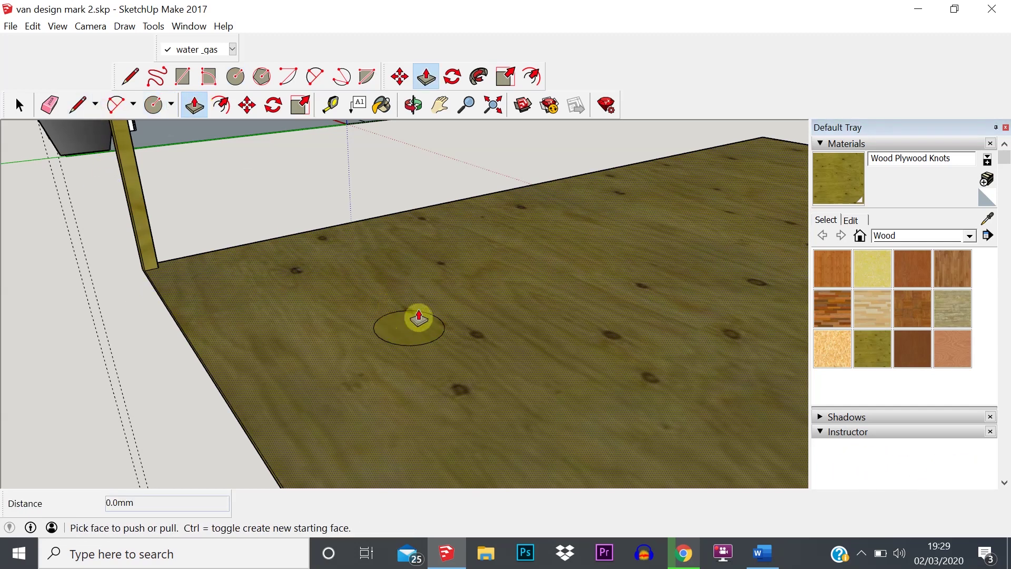
pyautogui.click(408, 327)
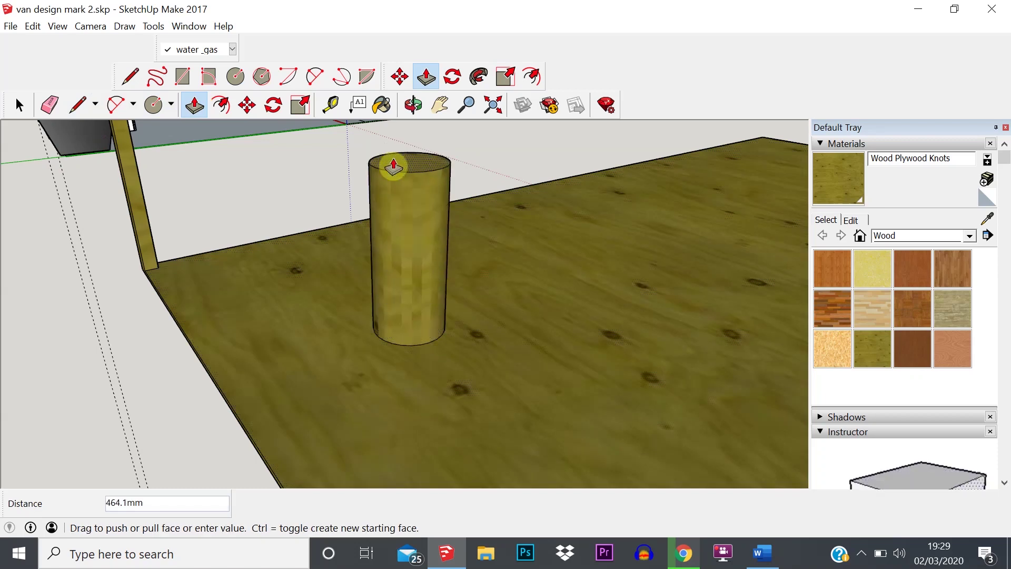
pyautogui.click(390, 163)
pyautogui.moveTo(390, 400); pyautogui.dragTo(605, 132, button='middle')
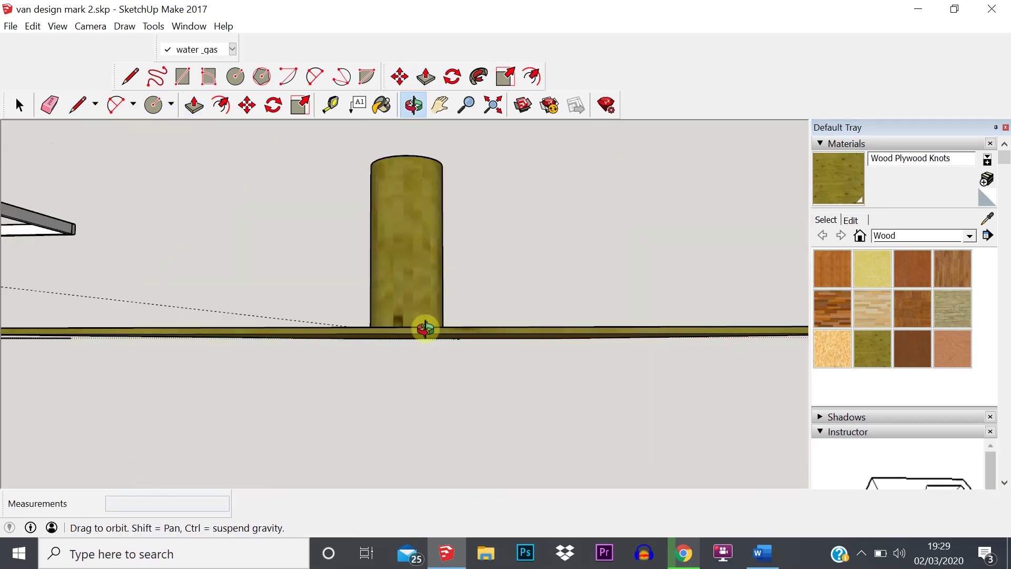
pyautogui.moveTo(424, 327); pyautogui.dragTo(210, 137, button='middle')
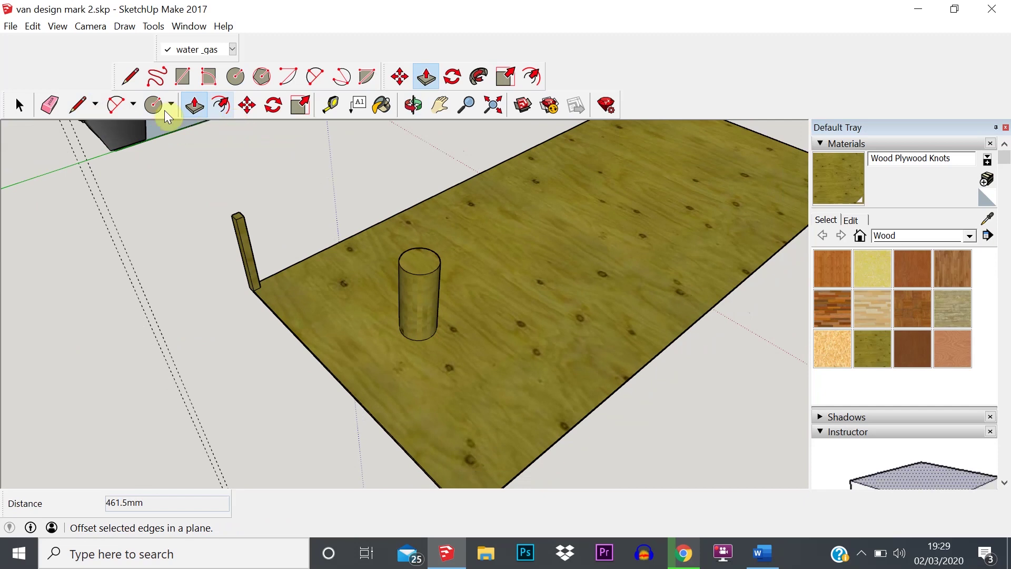
# Step: Draw a closed angular outline with the Line tool on the plywood slab, forming a face
pyautogui.click(130, 76)
pyautogui.click(548, 335)
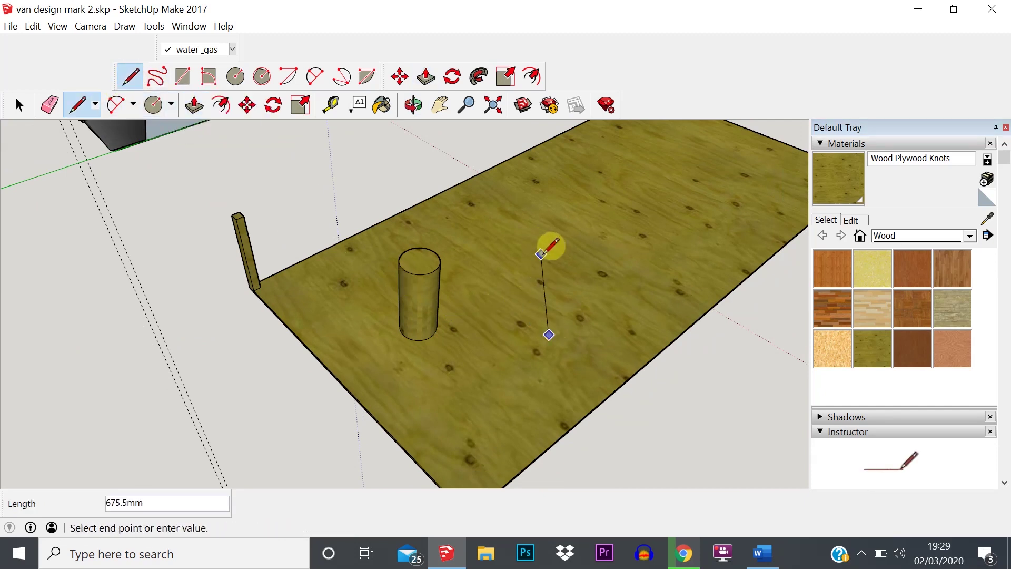
pyautogui.click(542, 255)
pyautogui.click(590, 259)
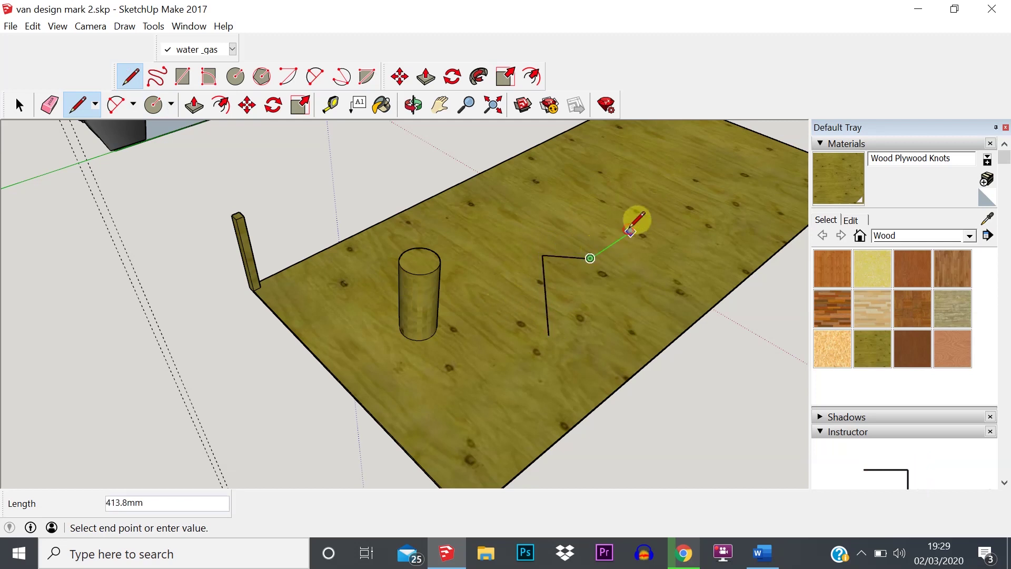
pyautogui.click(630, 231)
pyautogui.click(678, 257)
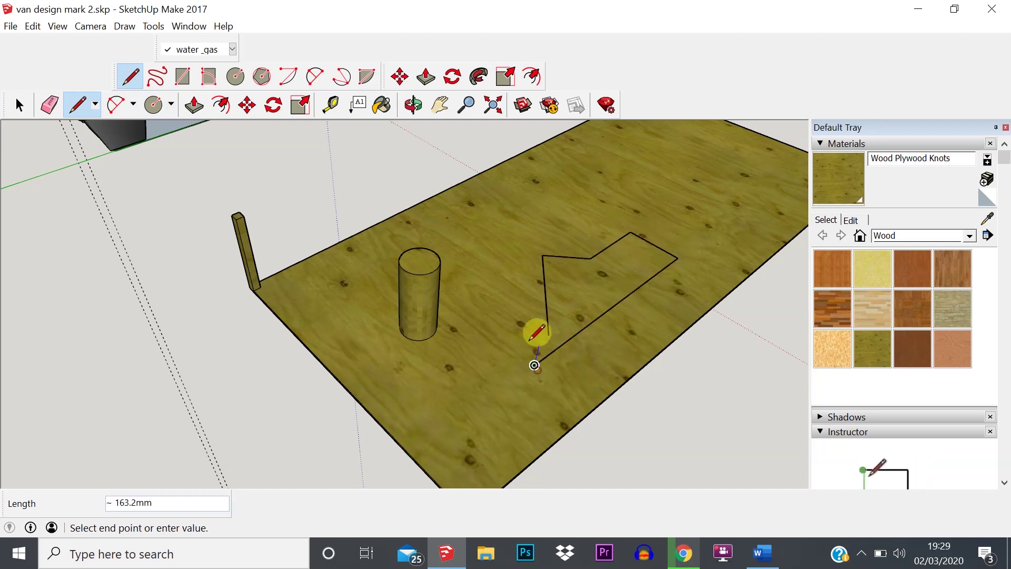
pyautogui.click(535, 364)
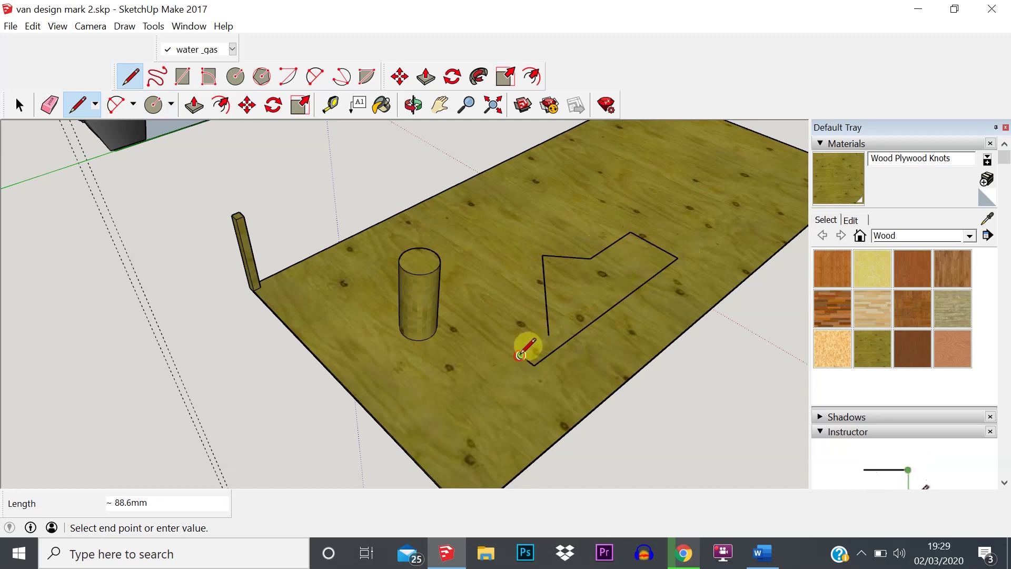
pyautogui.click(521, 354)
pyautogui.click(549, 334)
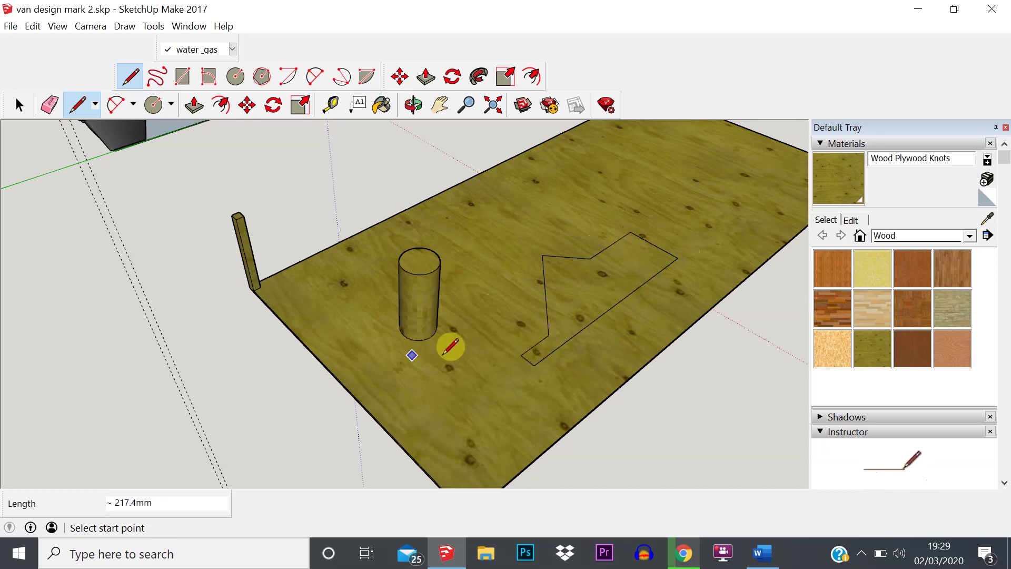
# Step: Push/Pull the outlined face up about 562.5mm into a solid block
pyautogui.click(194, 105)
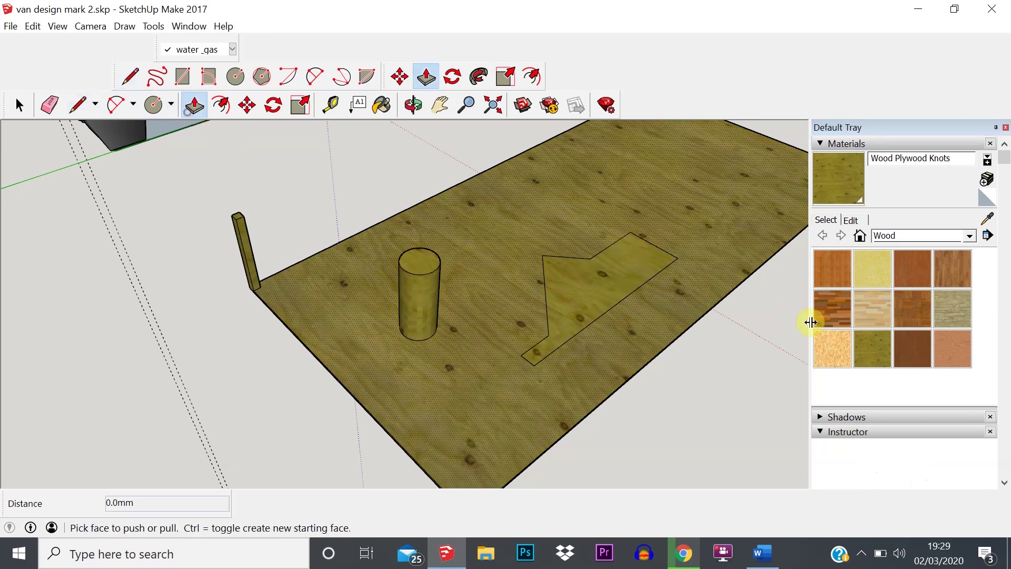
pyautogui.moveTo(591, 289); pyautogui.dragTo(652, 227)
pyautogui.click(654, 222)
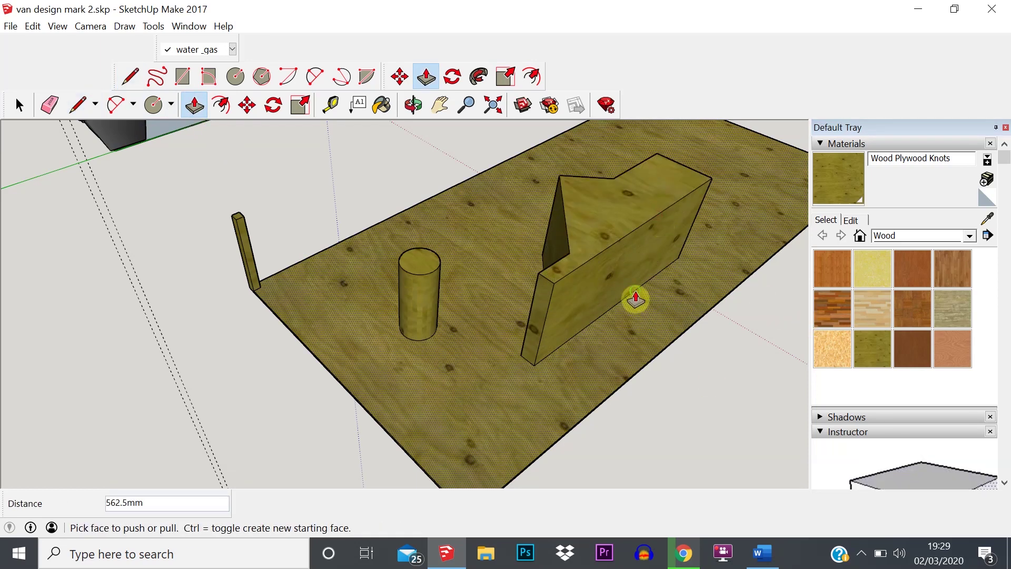
pyautogui.moveTo(637, 295); pyautogui.dragTo(660, 253, button='middle')
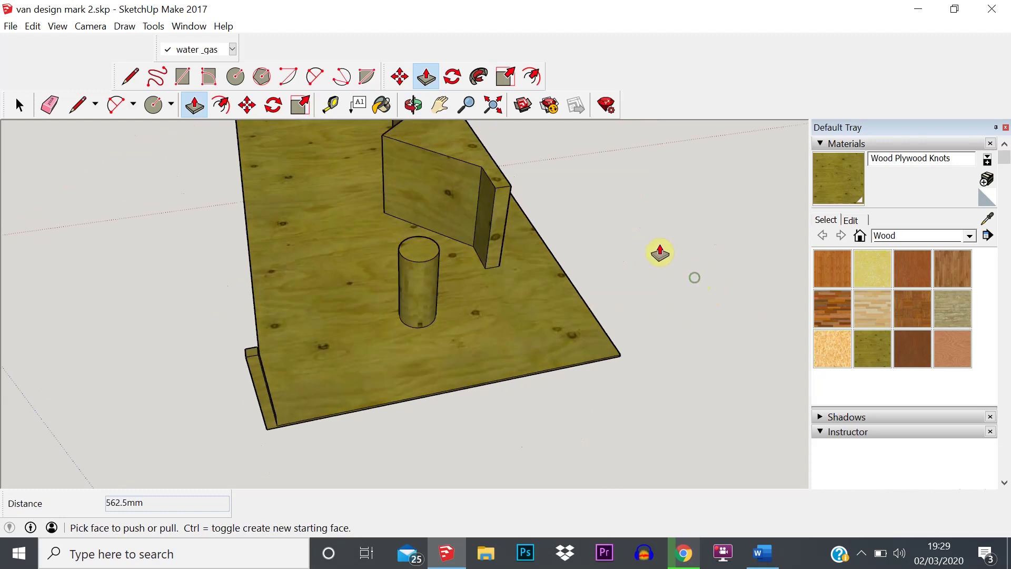
# Step: Sketch a closed freehand blob outline on the slab beside the cylinder
pyautogui.click(155, 77)
pyautogui.moveTo(291, 284)
pyautogui.mouseDown()
pyautogui.moveTo(308, 221)
pyautogui.moveTo(350, 226)
pyautogui.moveTo(383, 251)
pyautogui.moveTo(351, 316)
pyautogui.moveTo(322, 325)
pyautogui.moveTo(314, 309)
pyautogui.moveTo(271, 304)
pyautogui.moveTo(291, 285)
pyautogui.mouseUp()
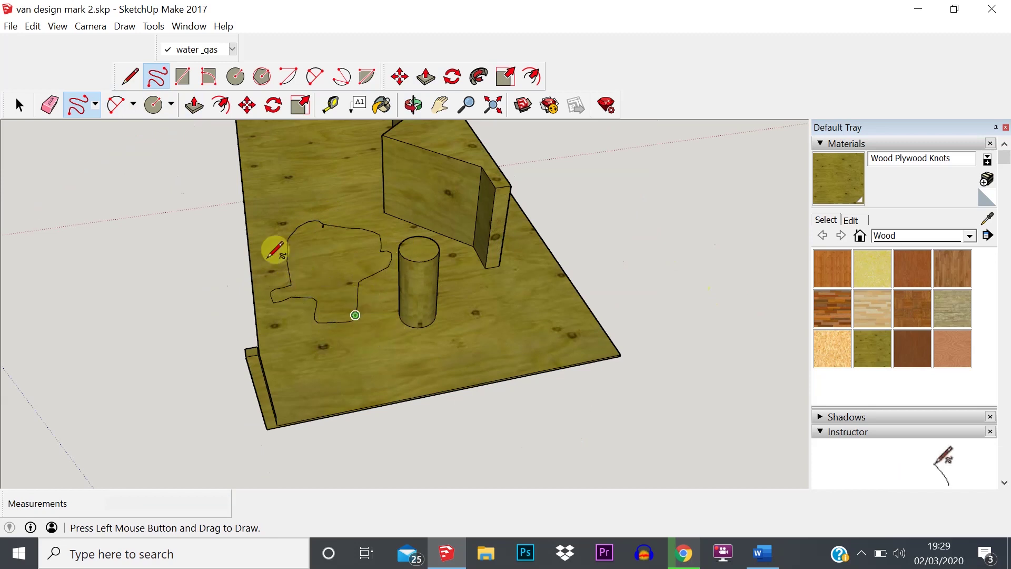
pyautogui.scroll(1, 307, 301)
pyautogui.scroll(6, 314, 293)
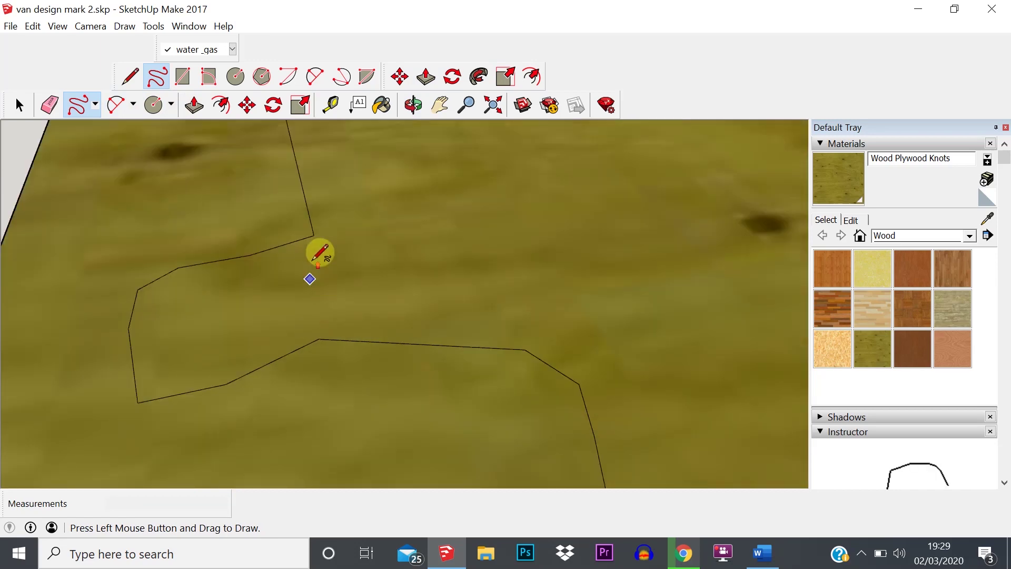
pyautogui.scroll(-8, 277, 250)
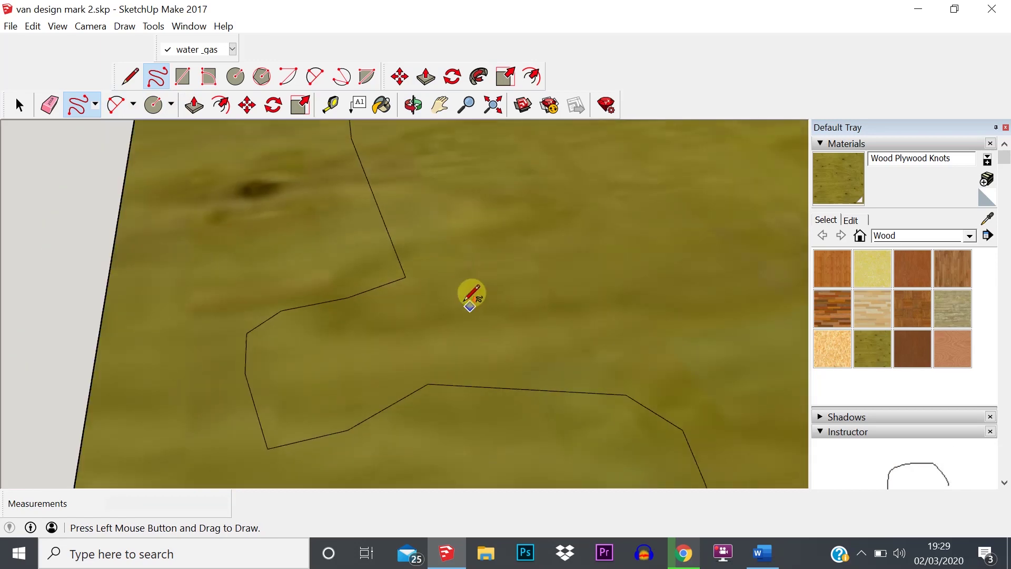
pyautogui.scroll(-3, 403, 247)
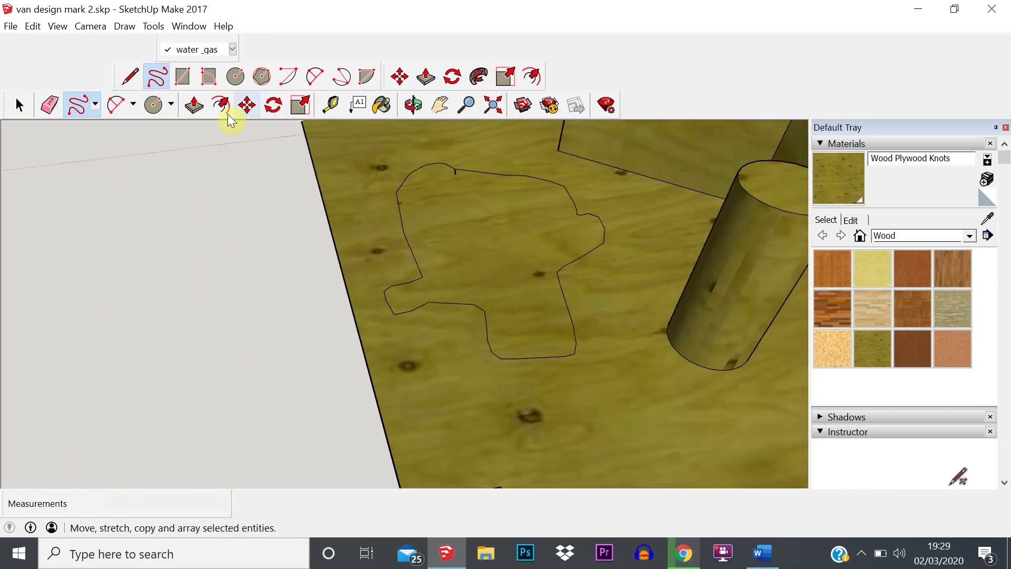
# Step: Push/Pull the blob face upward into an irregular solid, then return to Select
pyautogui.click(193, 105)
pyautogui.moveTo(472, 255)
pyautogui.mouseDown()
pyautogui.moveTo(465, 172)
pyautogui.moveTo(537, 248)
pyautogui.mouseUp()
pyautogui.moveTo(537, 248)
pyautogui.mouseDown(button='middle')
pyautogui.moveTo(463, 171)
pyautogui.moveTo(503, 275)
pyautogui.moveTo(681, 124)
pyautogui.moveTo(614, 264)
pyautogui.moveTo(339, 188)
pyautogui.moveTo(451, 327)
pyautogui.moveTo(381, 246)
pyautogui.moveTo(221, 300)
pyautogui.moveTo(399, 311)
pyautogui.moveTo(316, 339)
pyautogui.moveTo(355, 352)
pyautogui.mouseUp(button='middle')
pyautogui.scroll(-3, 581, 276)
pyautogui.scroll(-3, 581, 275)
pyautogui.press('space')
pyautogui.scroll(-2, 352, 346)
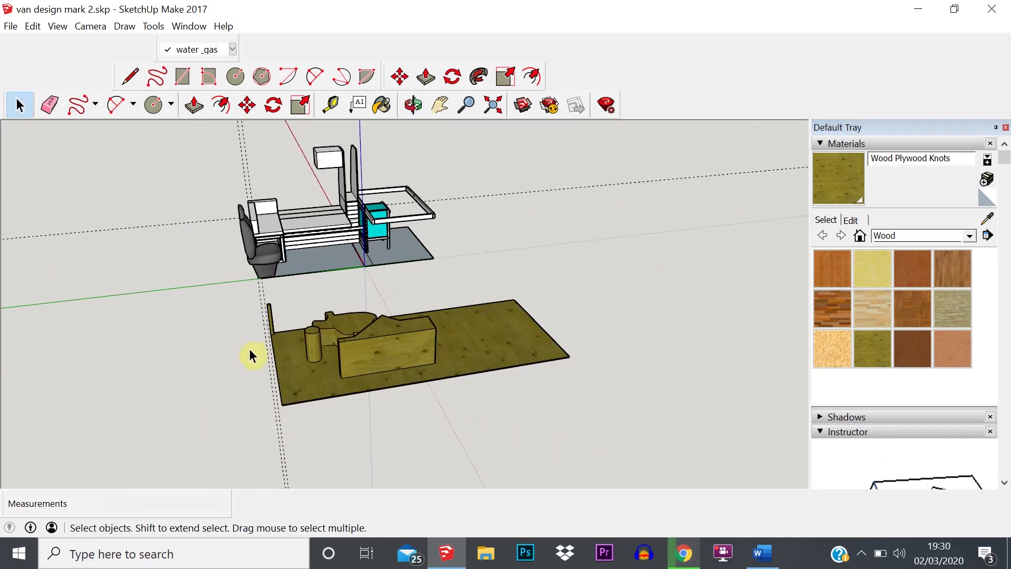
pyautogui.moveTo(250, 355); pyautogui.dragTo(462, 377, button='middle')
pyautogui.scroll(3, 467, 382)
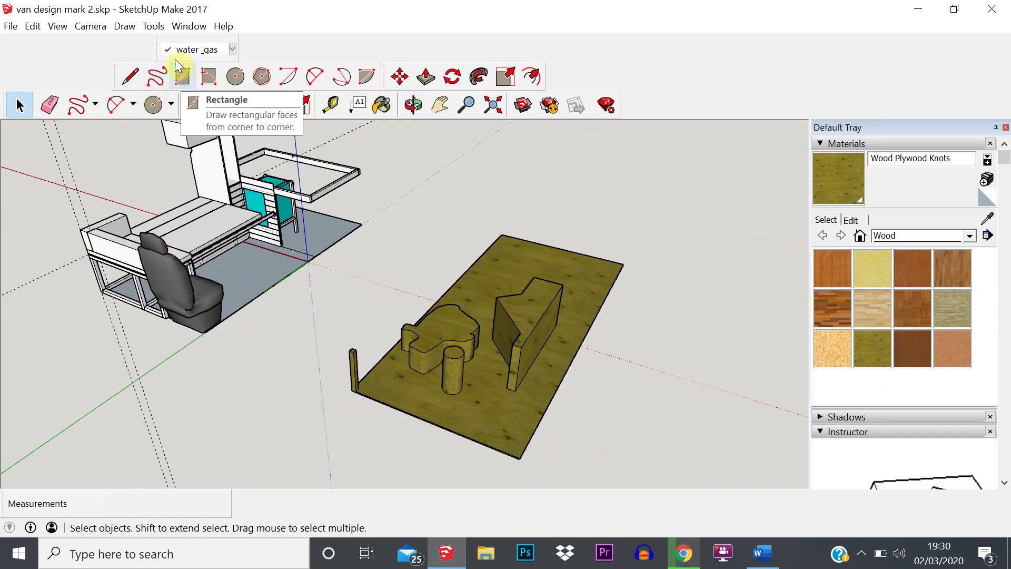
pyautogui.click(180, 80)
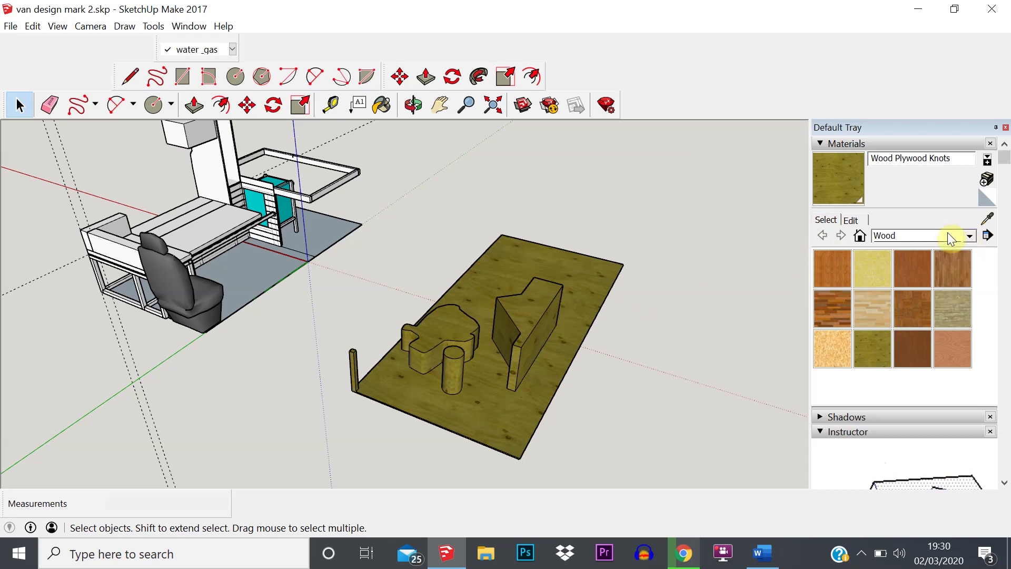
# Step: Paint the angular block's top face with Metal Steel Textured White from the Metal collection
pyautogui.click(969, 236)
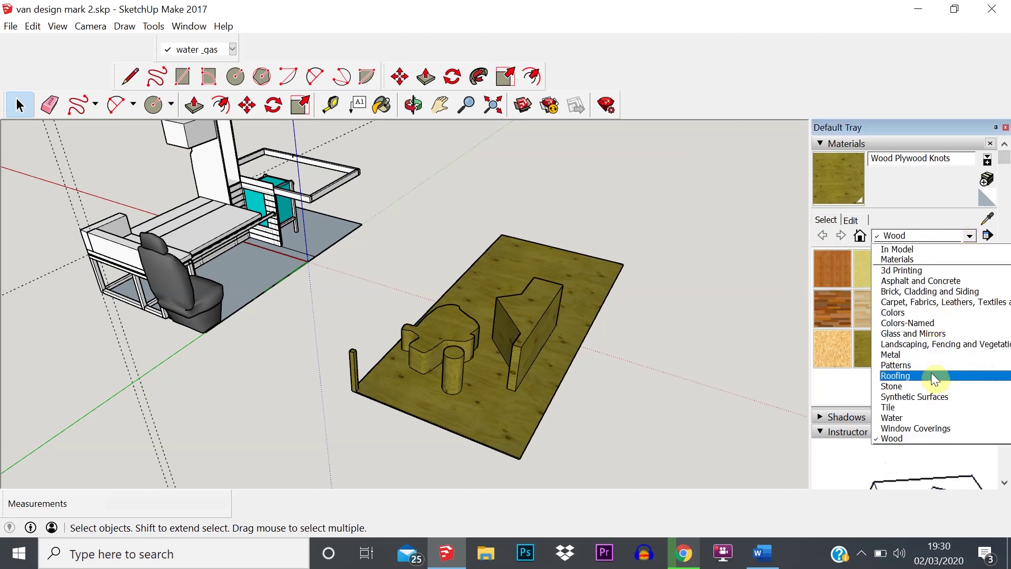
pyautogui.click(902, 352)
pyautogui.click(533, 316)
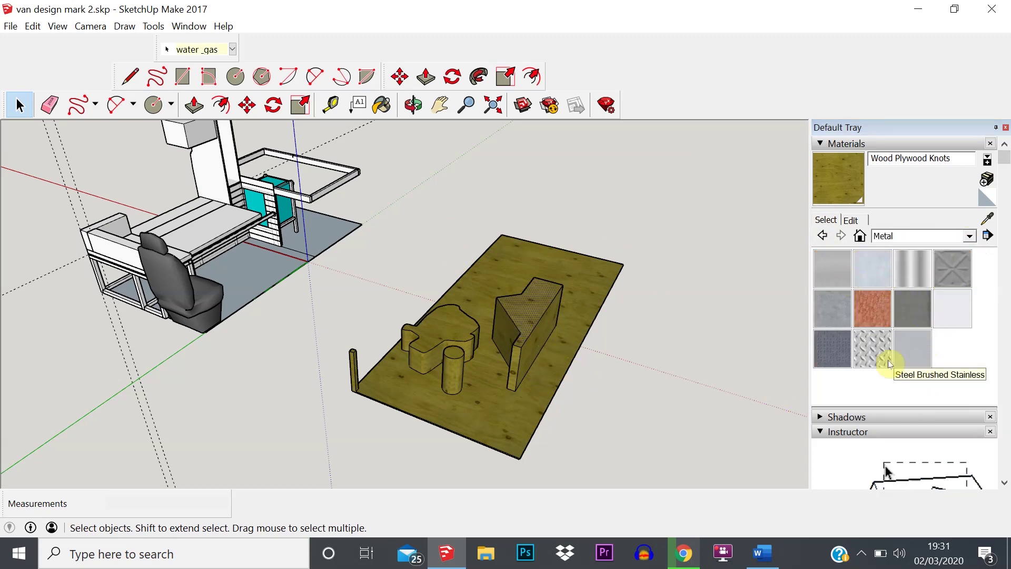
pyautogui.click(873, 349)
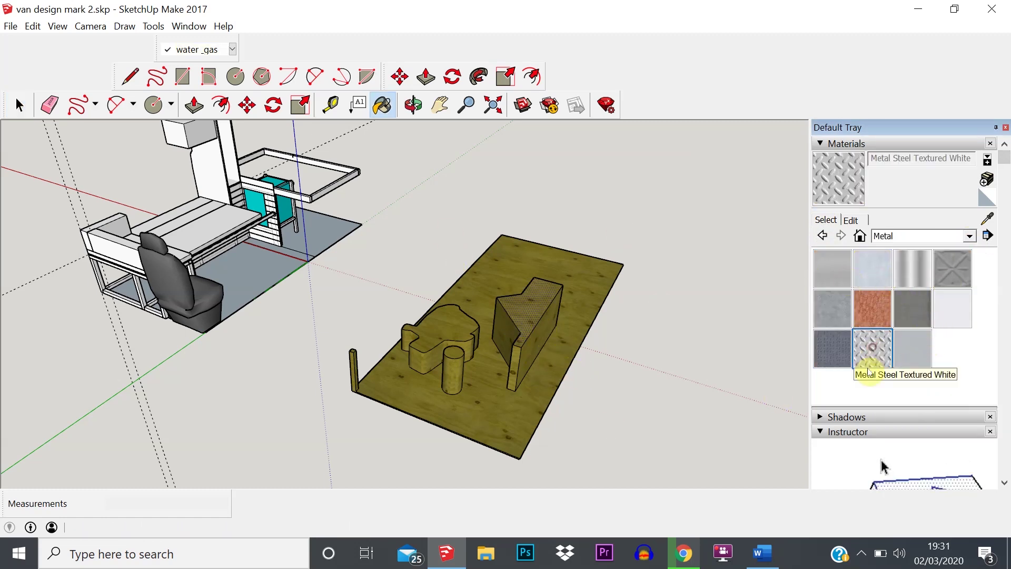
pyautogui.click(541, 314)
pyautogui.scroll(5, 526, 311)
pyautogui.scroll(-10, 548, 336)
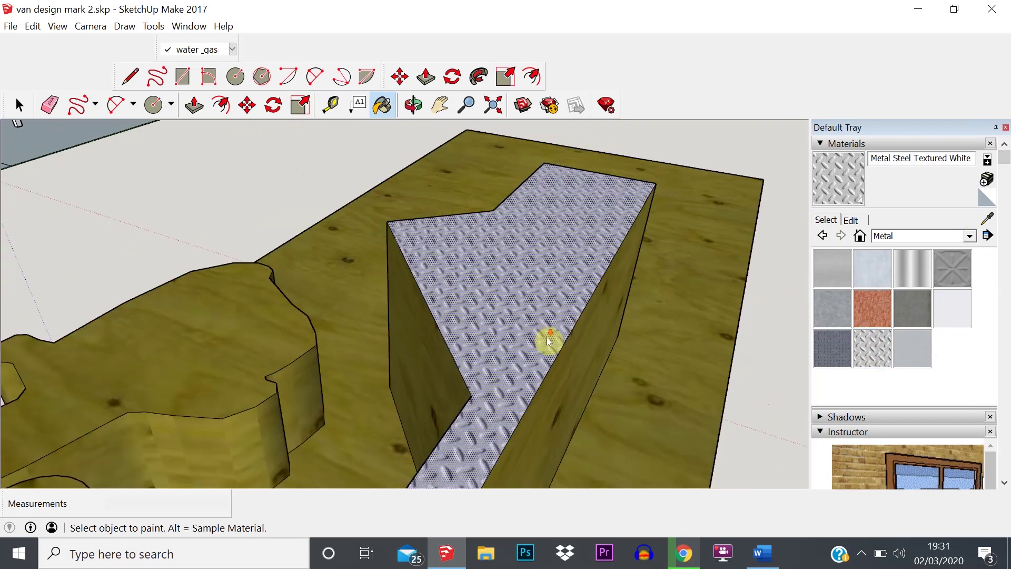
pyautogui.moveTo(470, 388)
pyautogui.mouseDown(button='middle')
pyautogui.moveTo(451, 277)
pyautogui.moveTo(422, 287)
pyautogui.mouseUp(button='middle')
pyautogui.scroll(6, 514, 289)
pyautogui.moveTo(542, 283); pyautogui.dragTo(406, 369, button='middle')
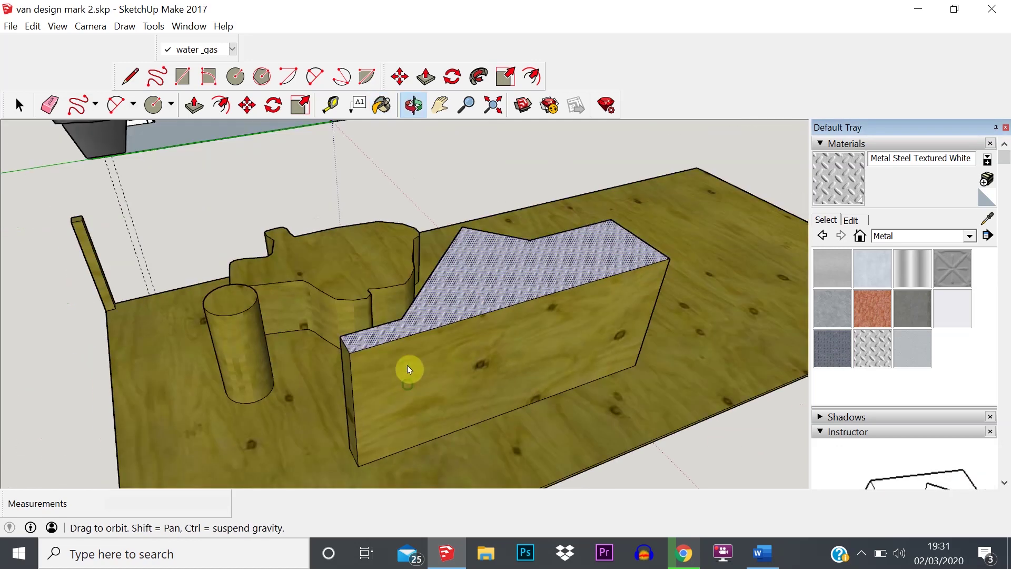
# Step: Tape-measure the metal-topped block's long top edge corner to corner, reading 1312.3mm
pyautogui.click(330, 105)
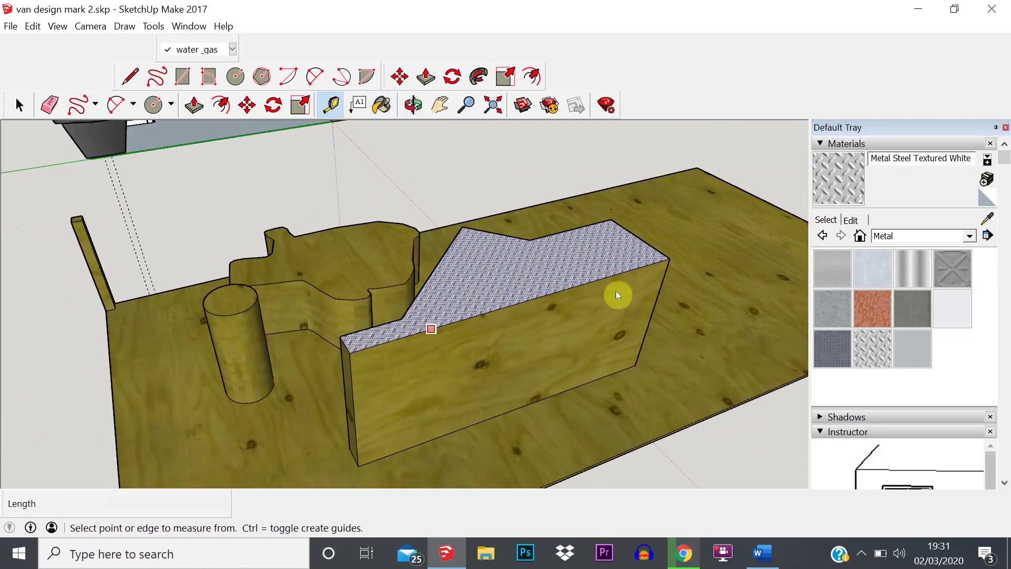
pyautogui.moveTo(612, 379); pyautogui.dragTo(327, 326, button='middle')
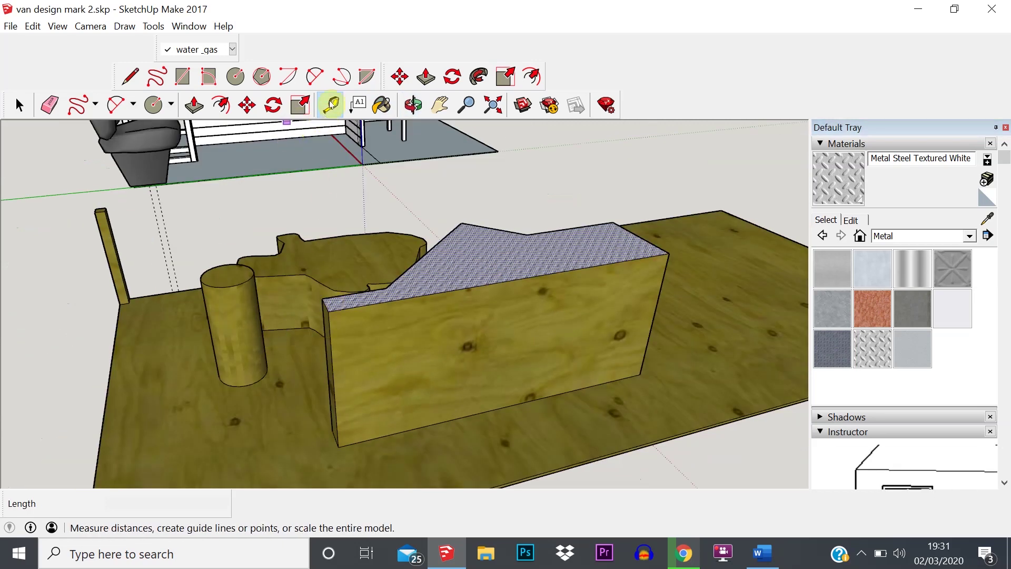
pyautogui.click(328, 314)
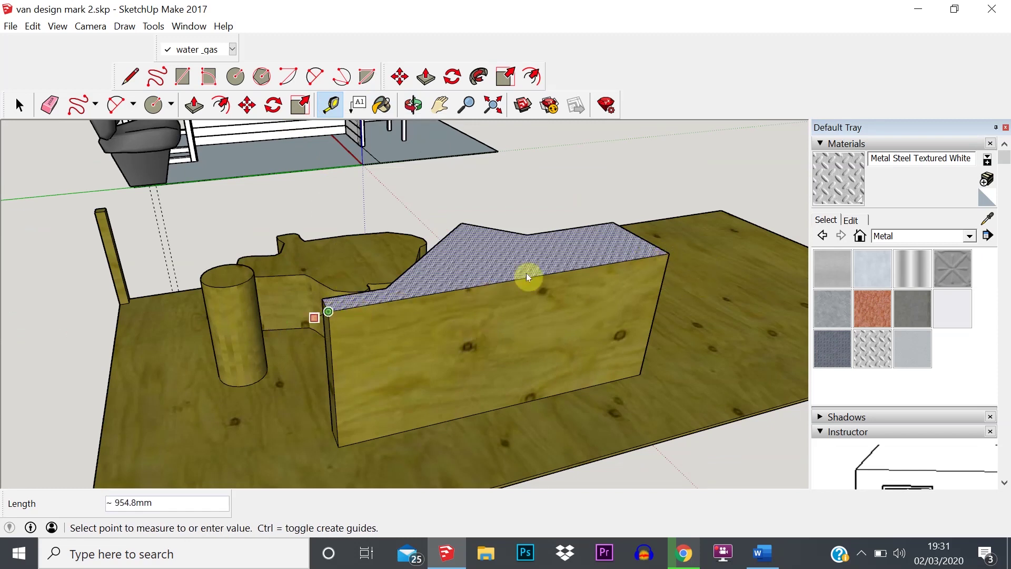
pyautogui.click(670, 259)
pyautogui.moveTo(690, 327); pyautogui.dragTo(609, 327, button='middle')
pyautogui.moveTo(309, 226); pyautogui.dragTo(427, 103, button='middle')
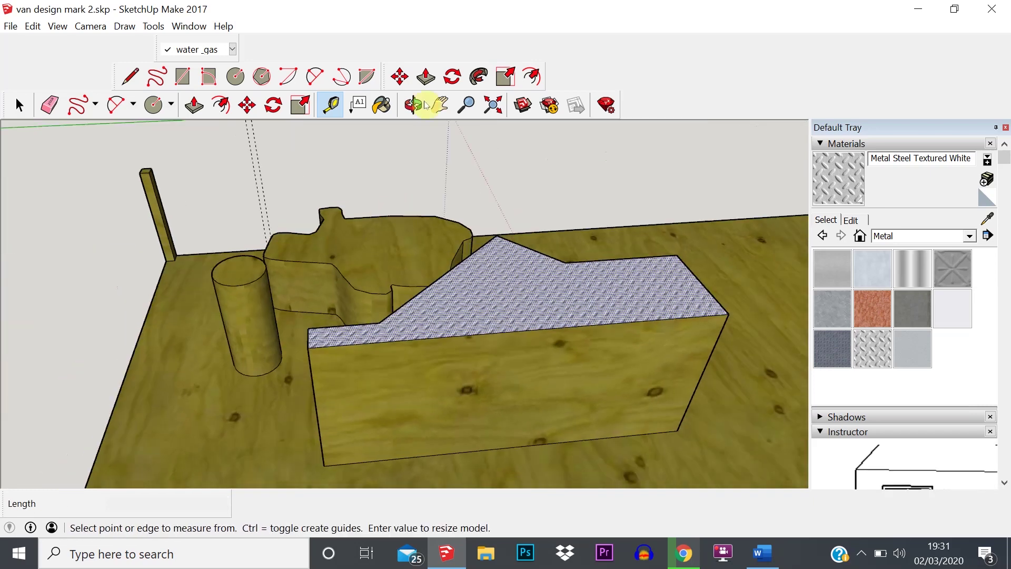
pyautogui.click(440, 107)
pyautogui.moveTo(262, 296); pyautogui.dragTo(311, 292)
pyautogui.moveTo(504, 232); pyautogui.dragTo(199, 203)
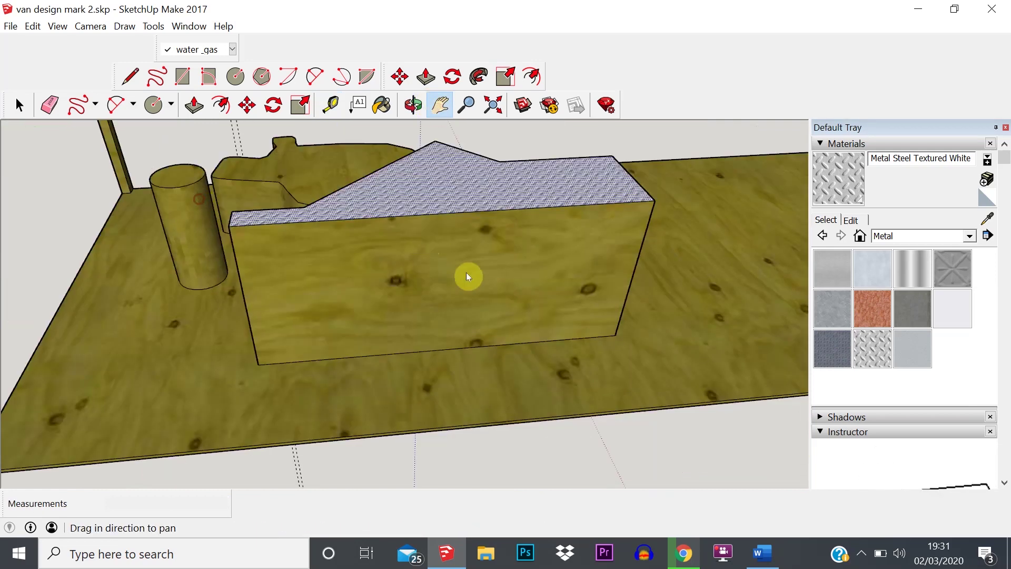
pyautogui.moveTo(468, 277); pyautogui.dragTo(360, 291)
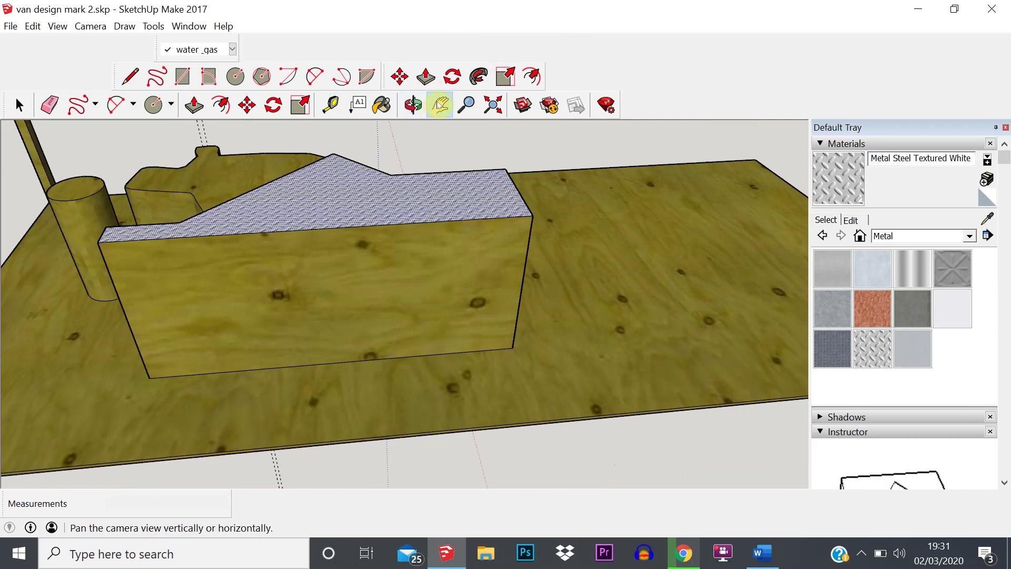
pyautogui.moveTo(280, 282); pyautogui.dragTo(509, 283)
pyautogui.scroll(-2, 420, 267)
pyautogui.scroll(-1, 401, 255)
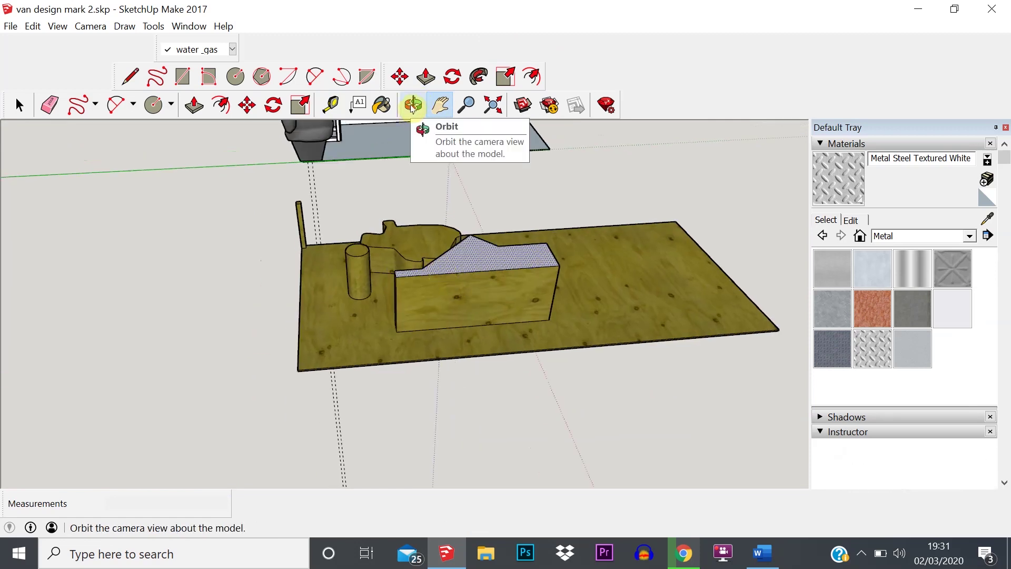
pyautogui.click(412, 106)
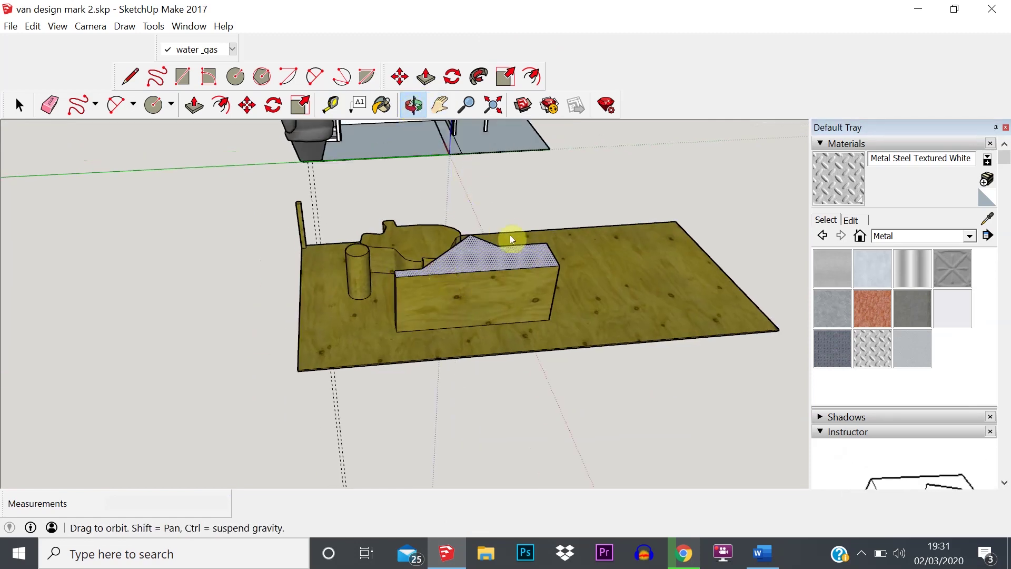
pyautogui.moveTo(649, 285); pyautogui.dragTo(277, 274)
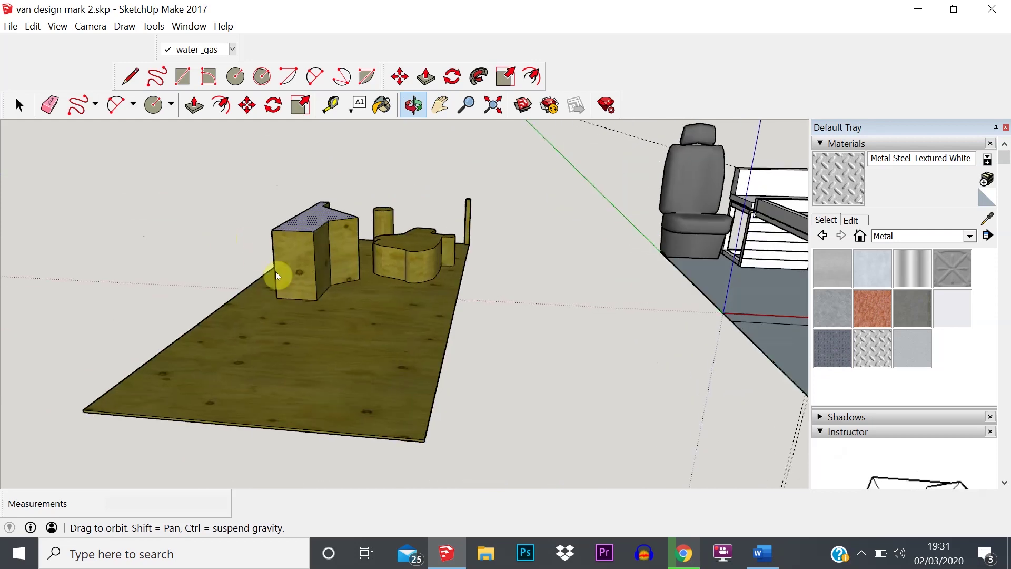
pyautogui.click(19, 104)
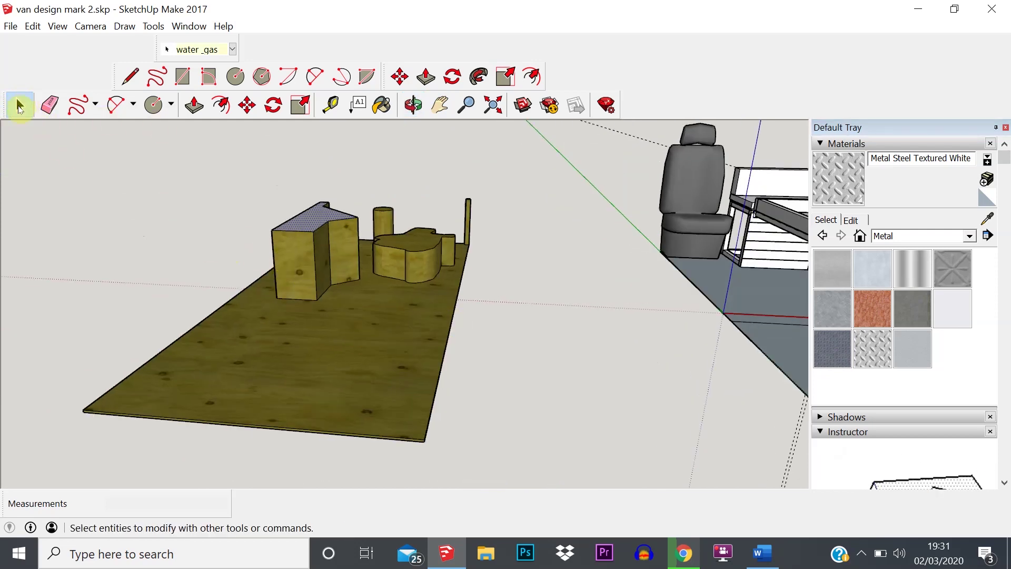
pyautogui.click(288, 277)
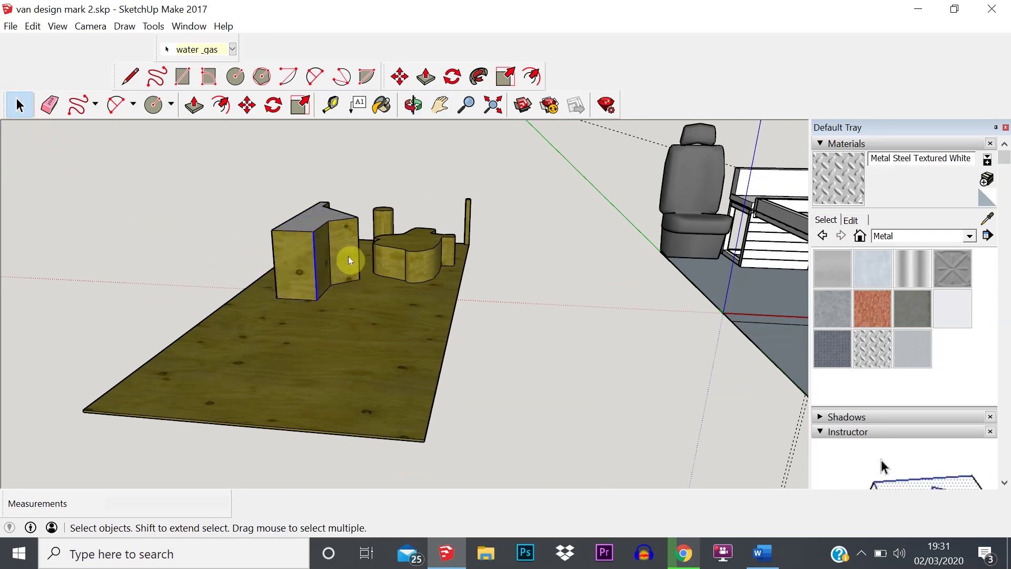
pyautogui.scroll(5, 382, 266)
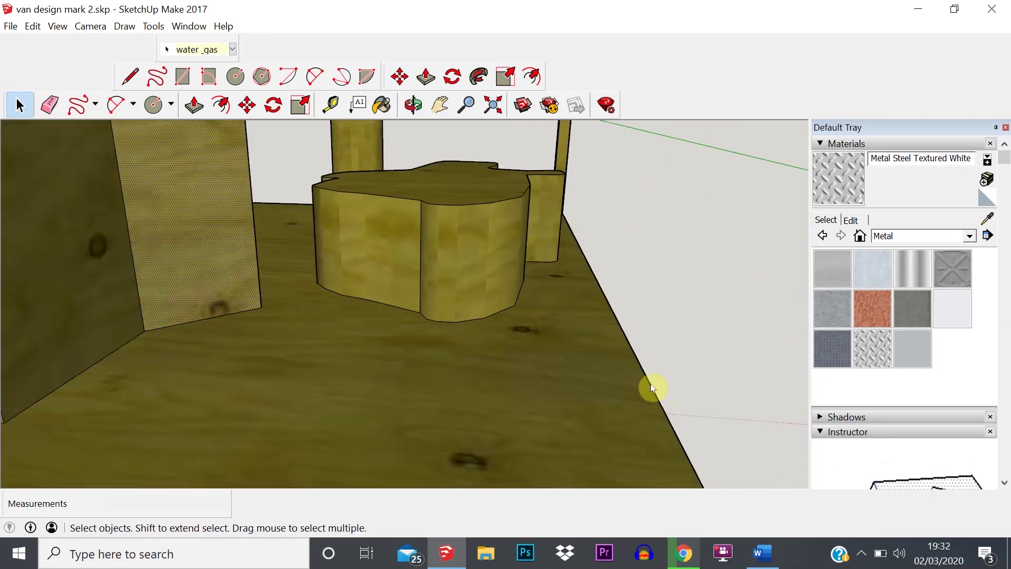